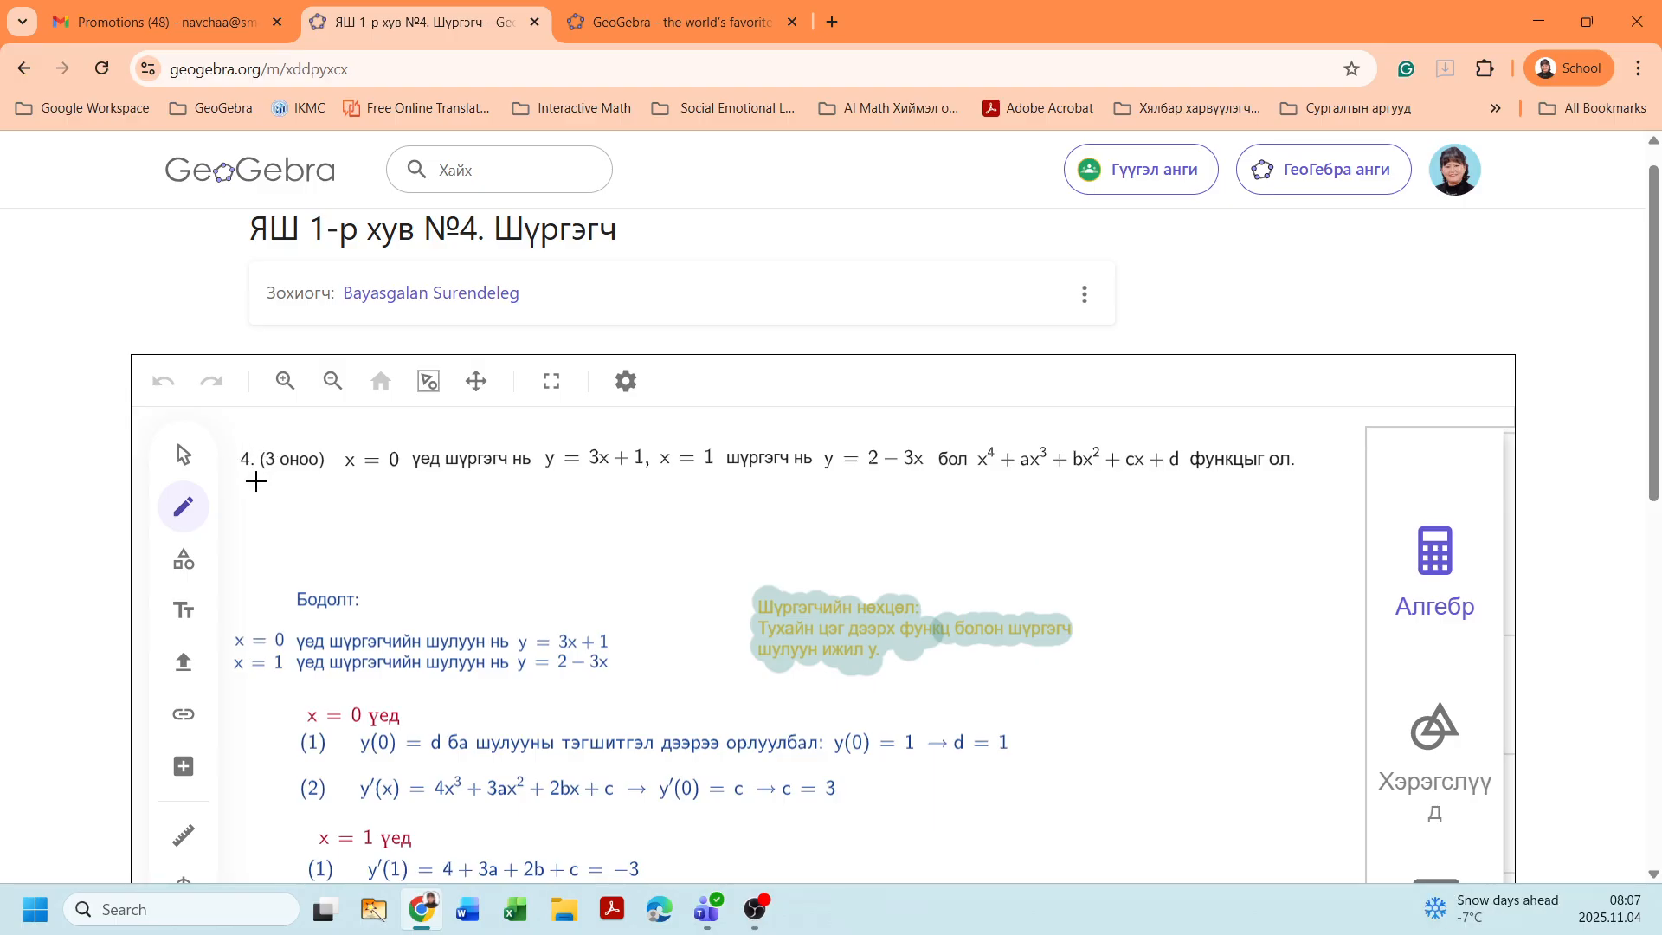
# Unlock the x = 0 equation box in the problem statement and shorten its height to fit a single line
pyautogui.click(475, 382)
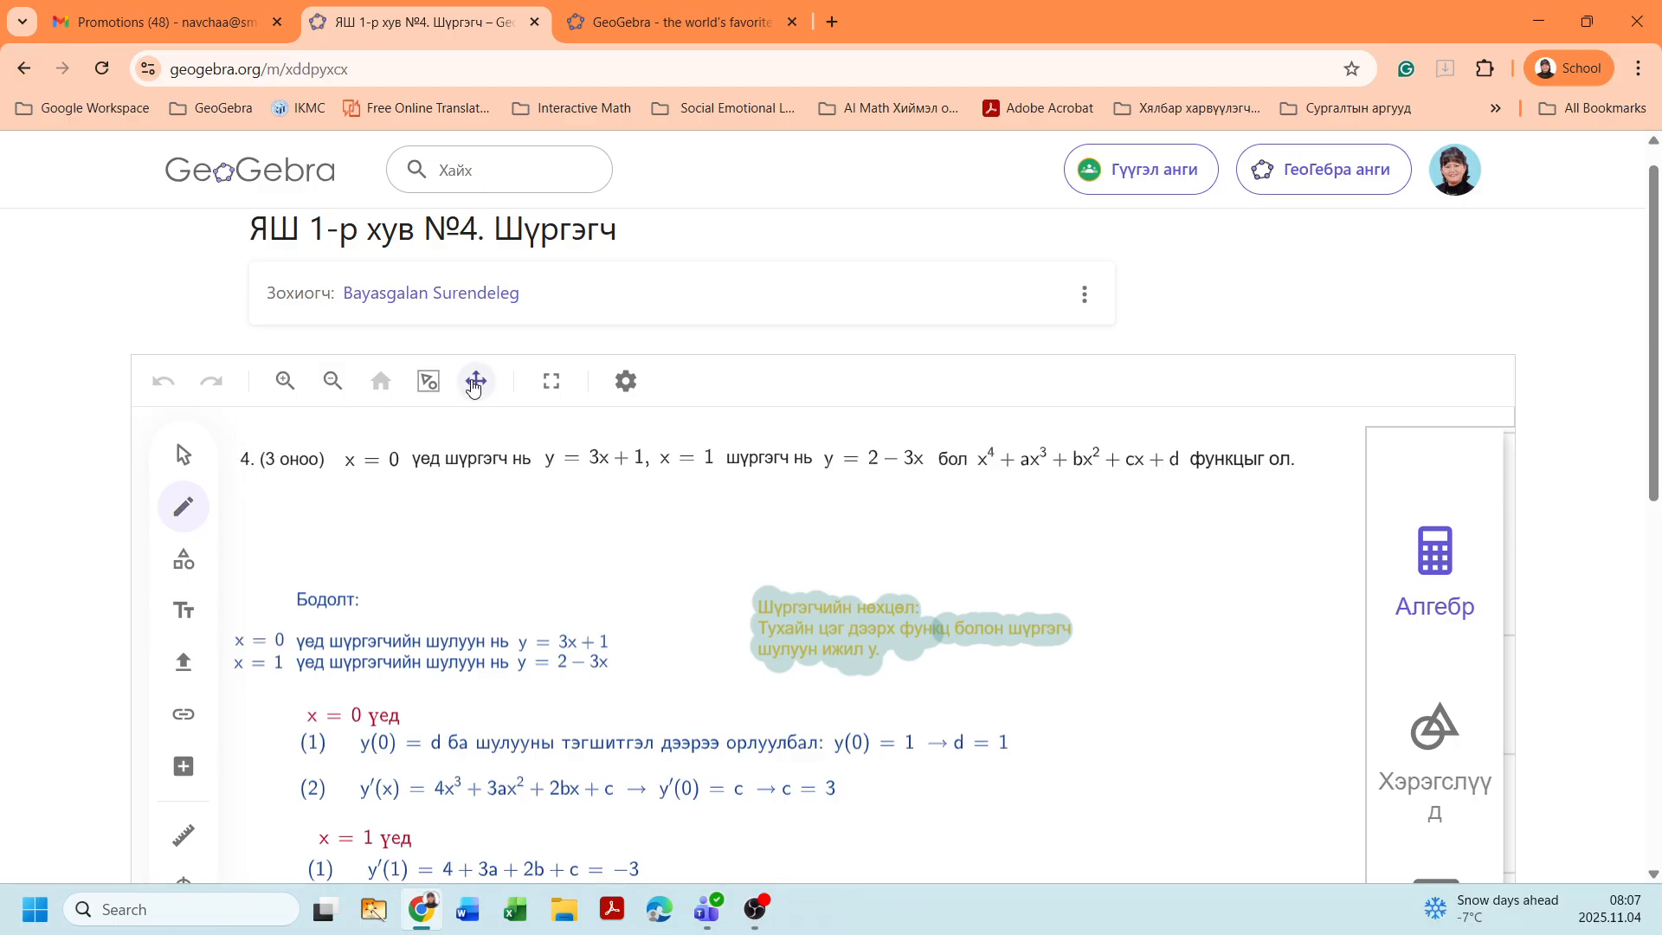
pyautogui.moveTo(505, 530); pyautogui.dragTo(505, 512)
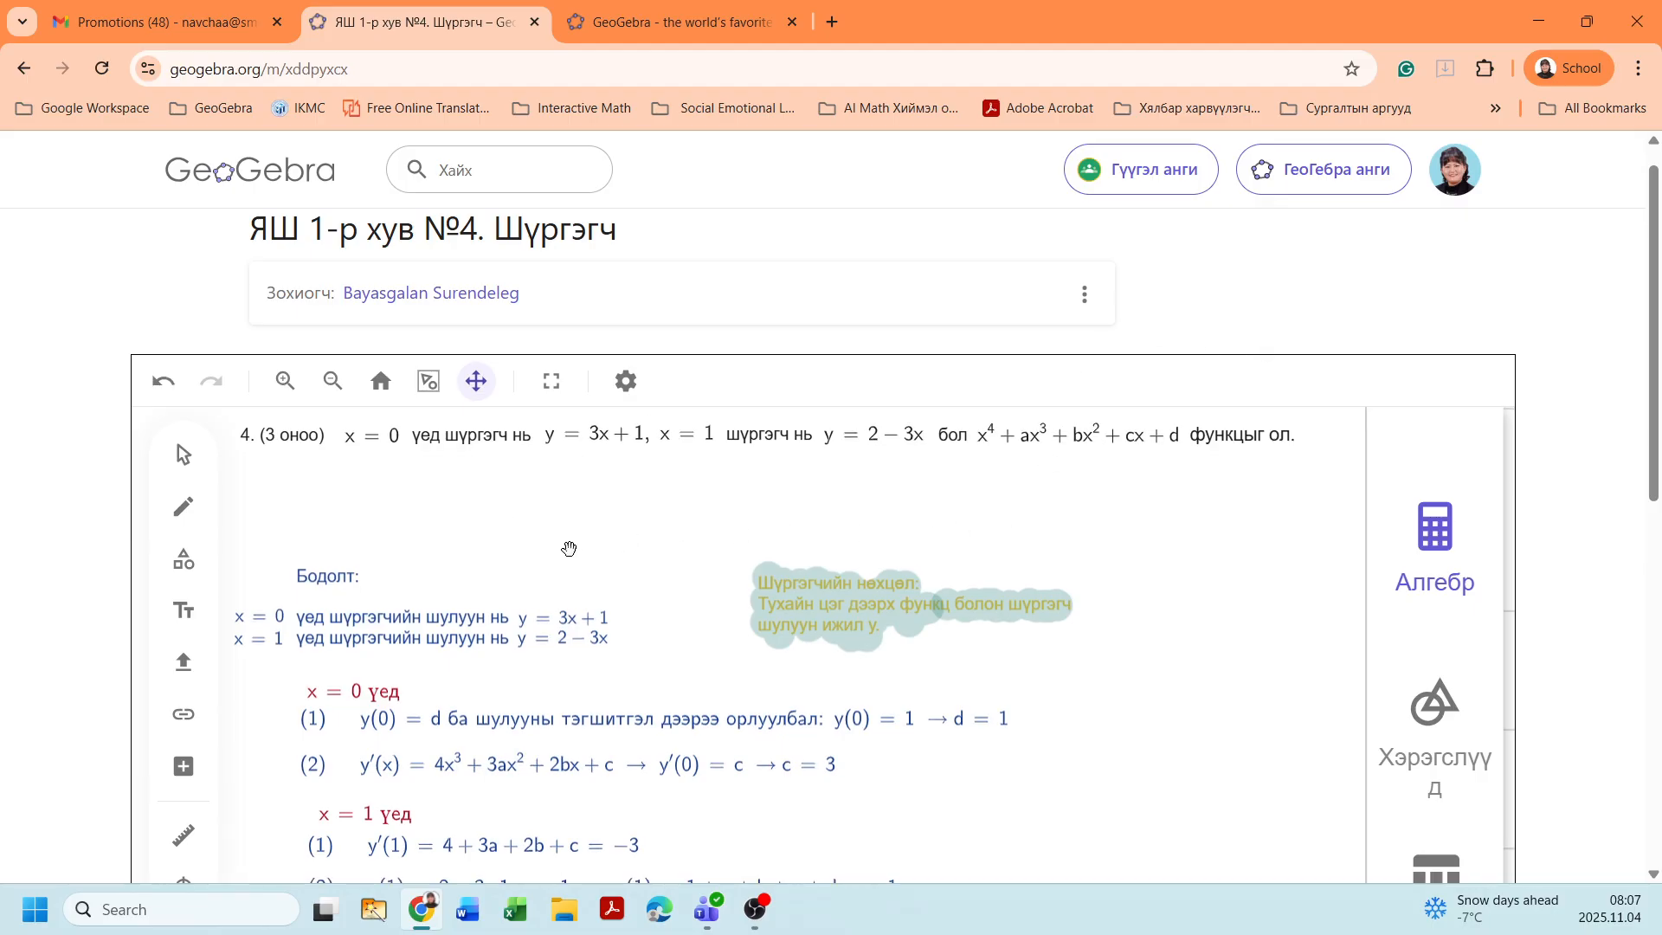
pyautogui.click(196, 472)
pyautogui.click(403, 459)
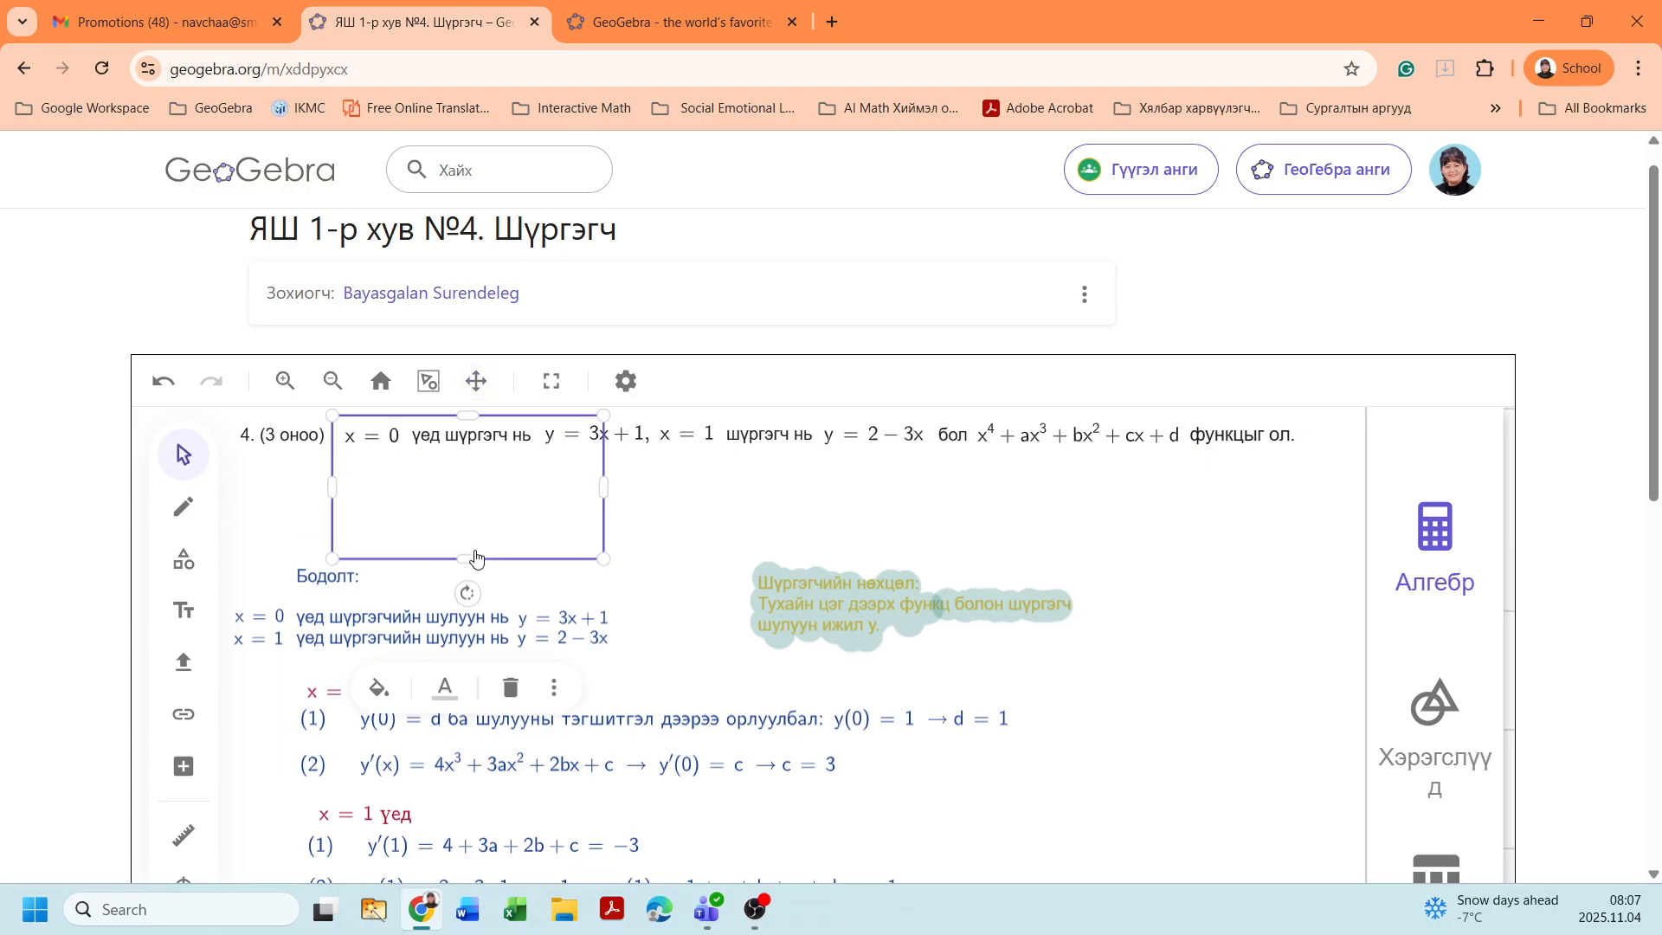
pyautogui.rightClick(473, 518)
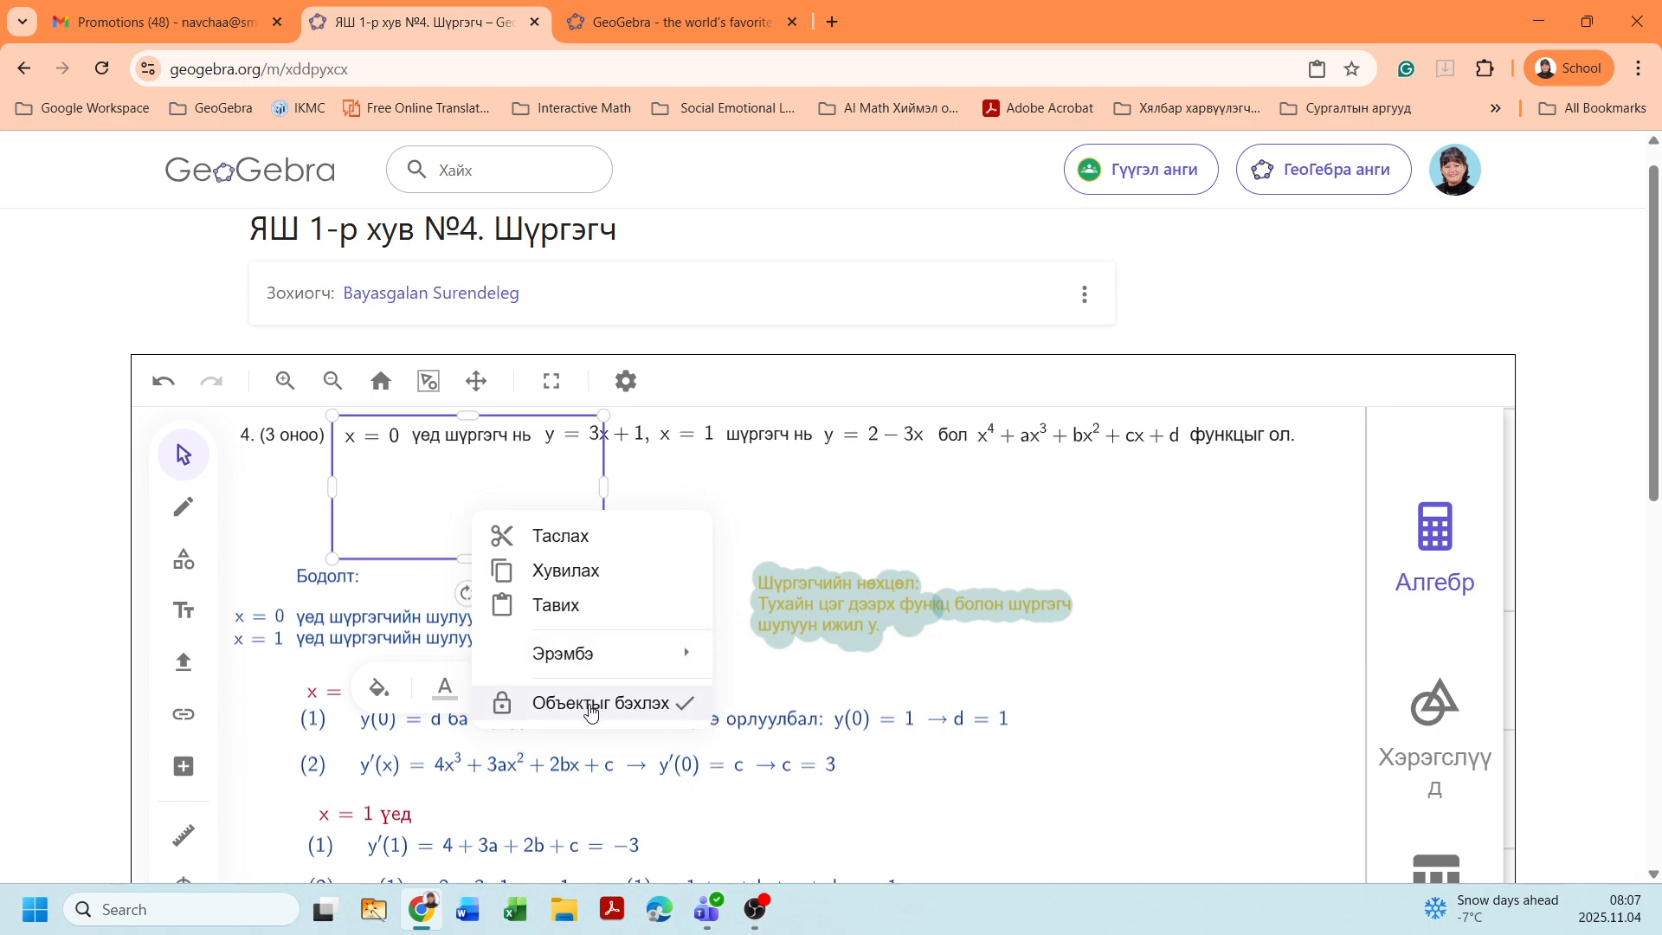
pyautogui.click(562, 697)
pyautogui.moveTo(468, 560); pyautogui.dragTo(478, 462)
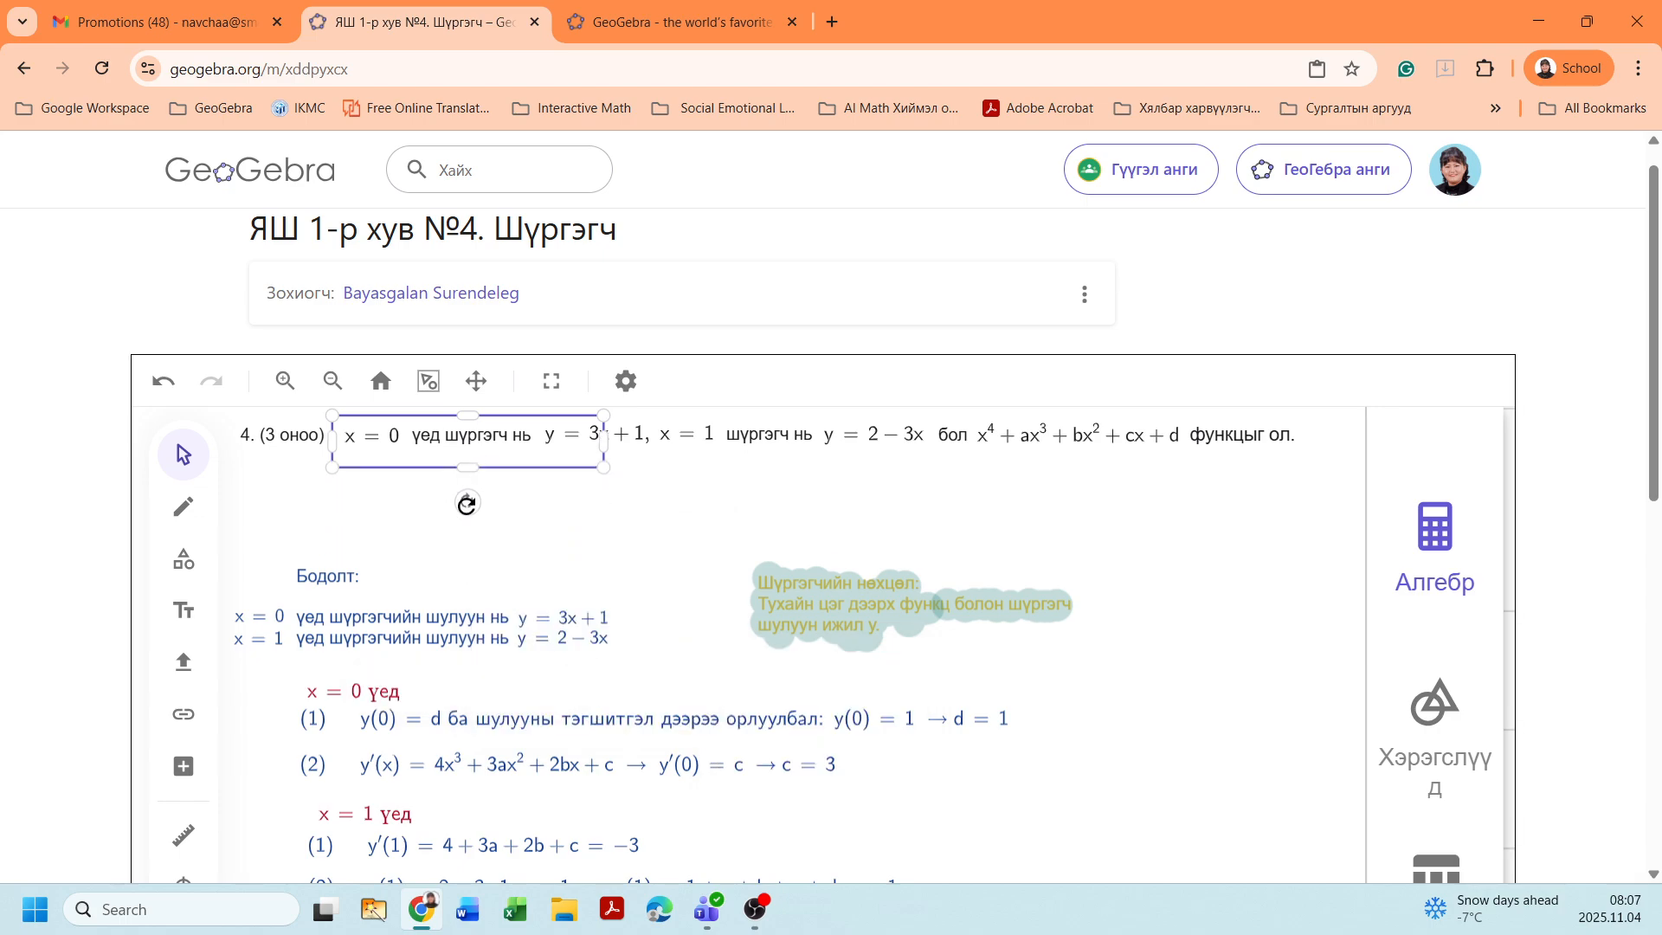
# Unlock the equation box holding x = 0 and x = 1 in the solution and shorten it to two lines
pyautogui.click(264, 644)
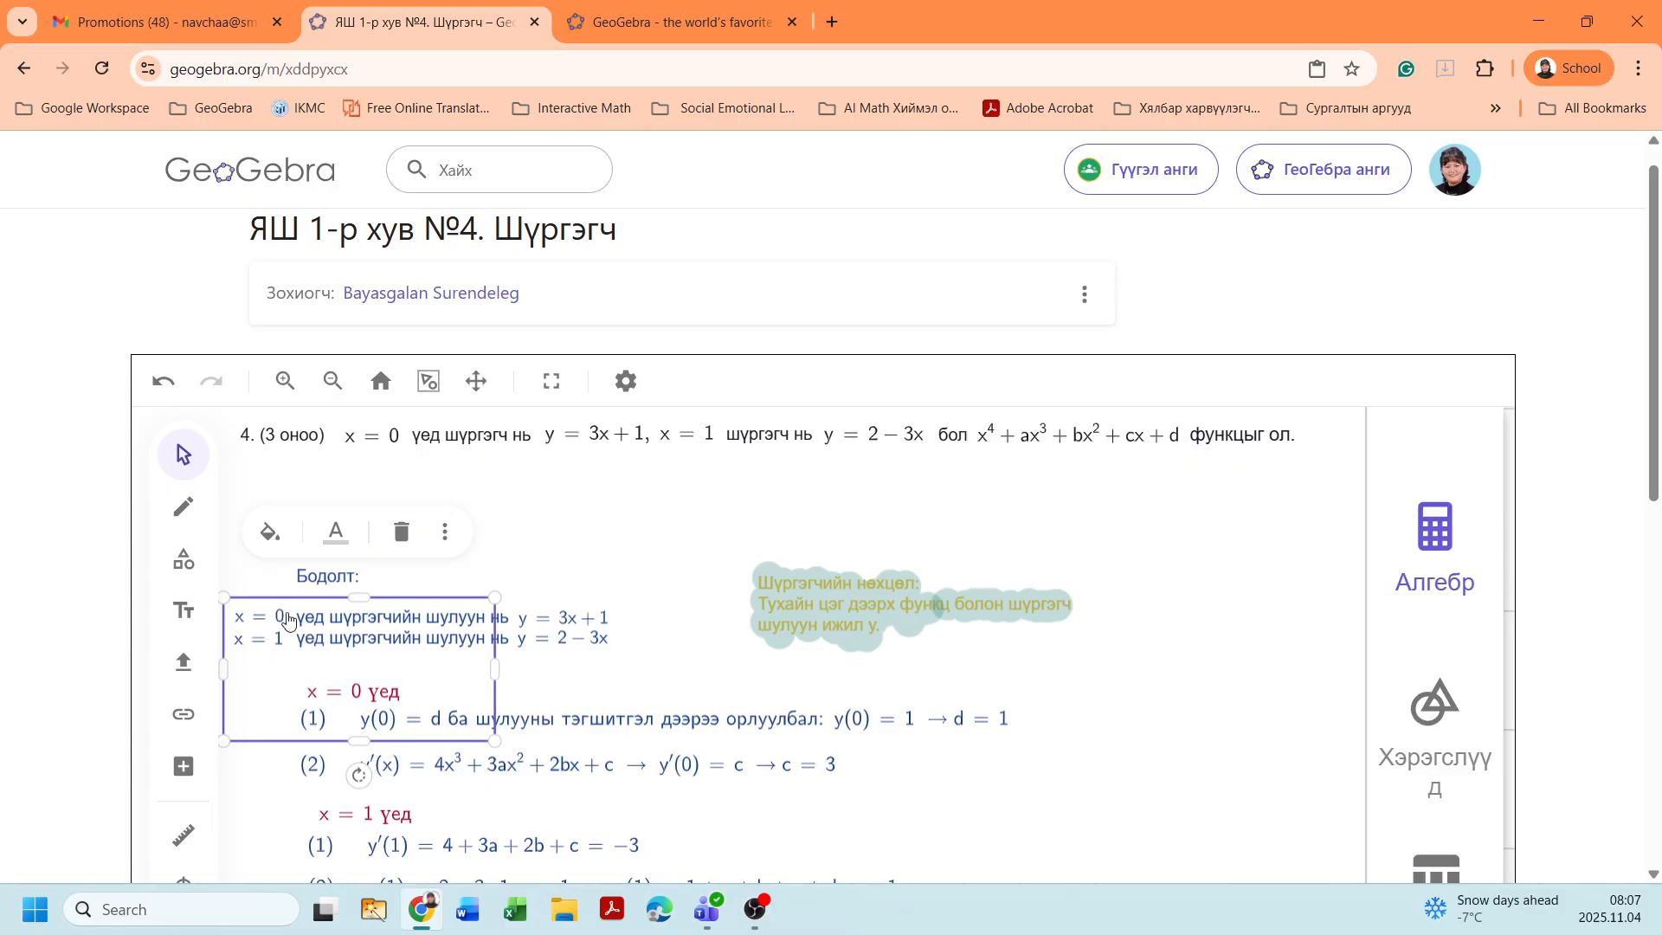
pyautogui.rightClick(399, 645)
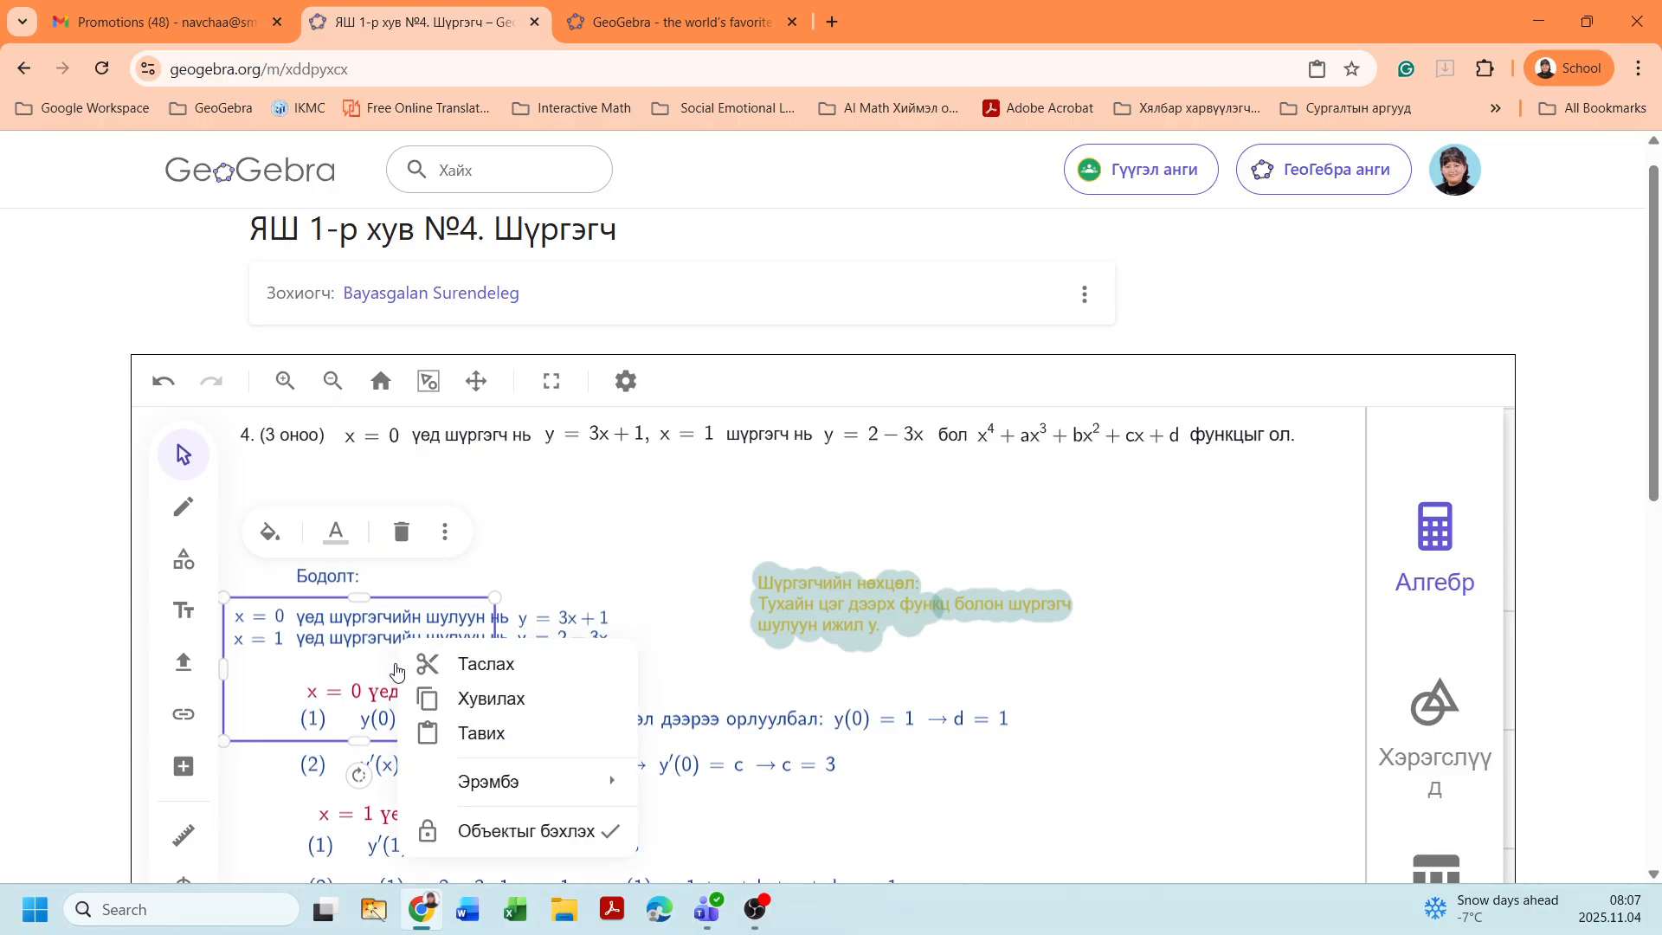
pyautogui.click(515, 841)
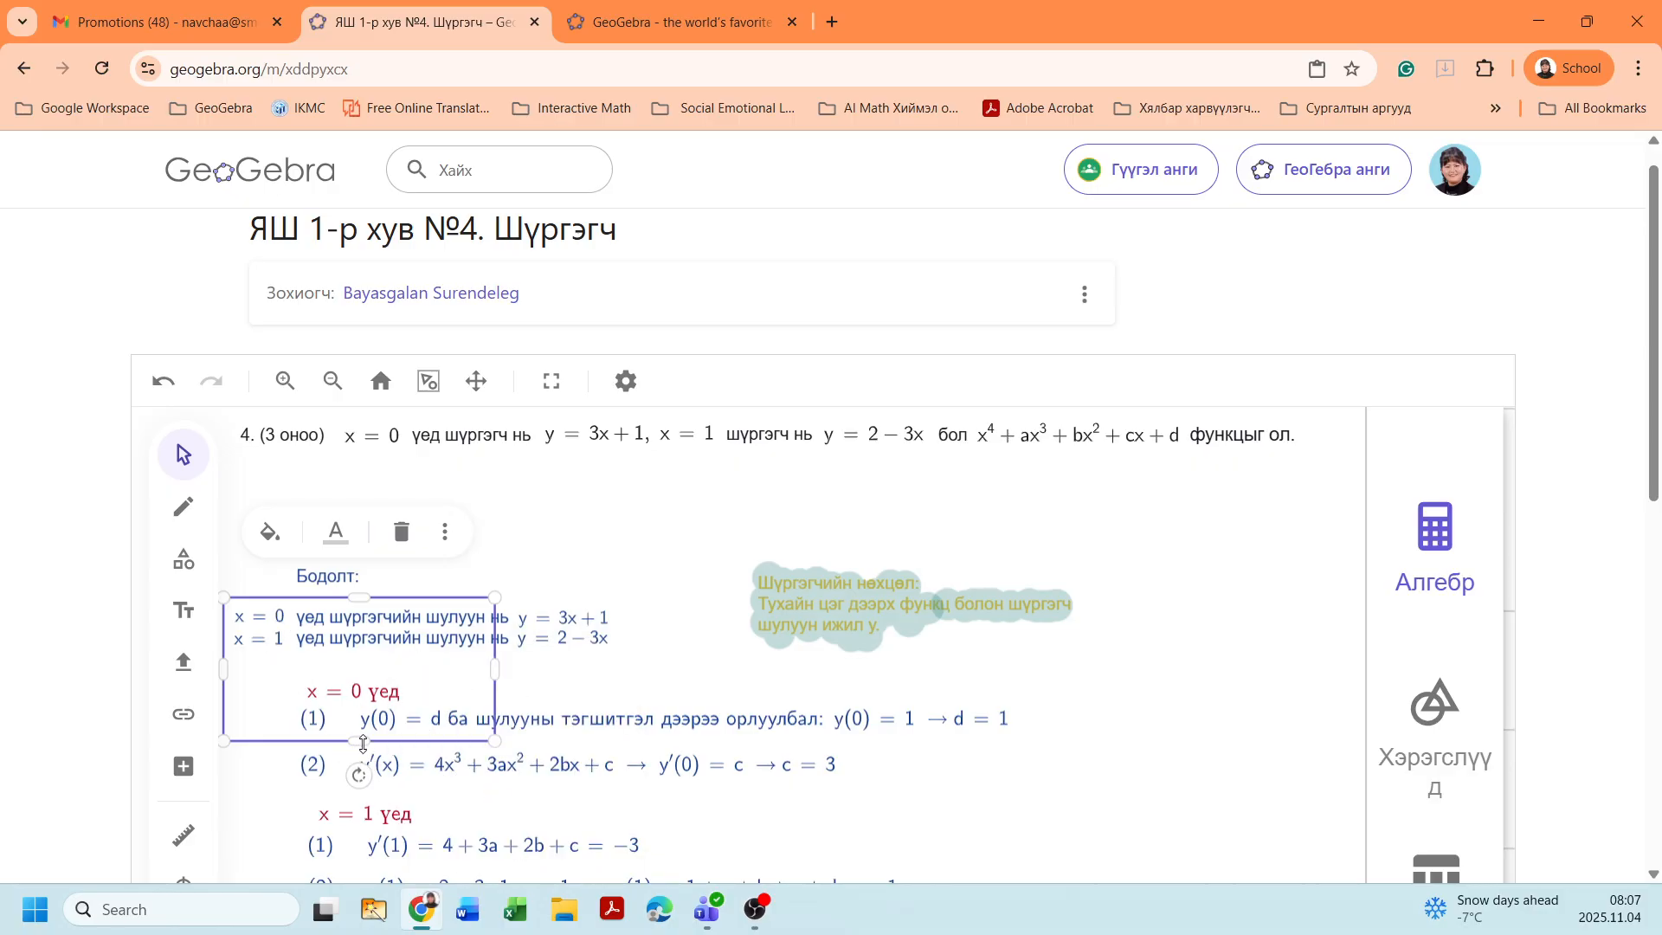
pyautogui.moveTo(362, 743); pyautogui.dragTo(363, 650)
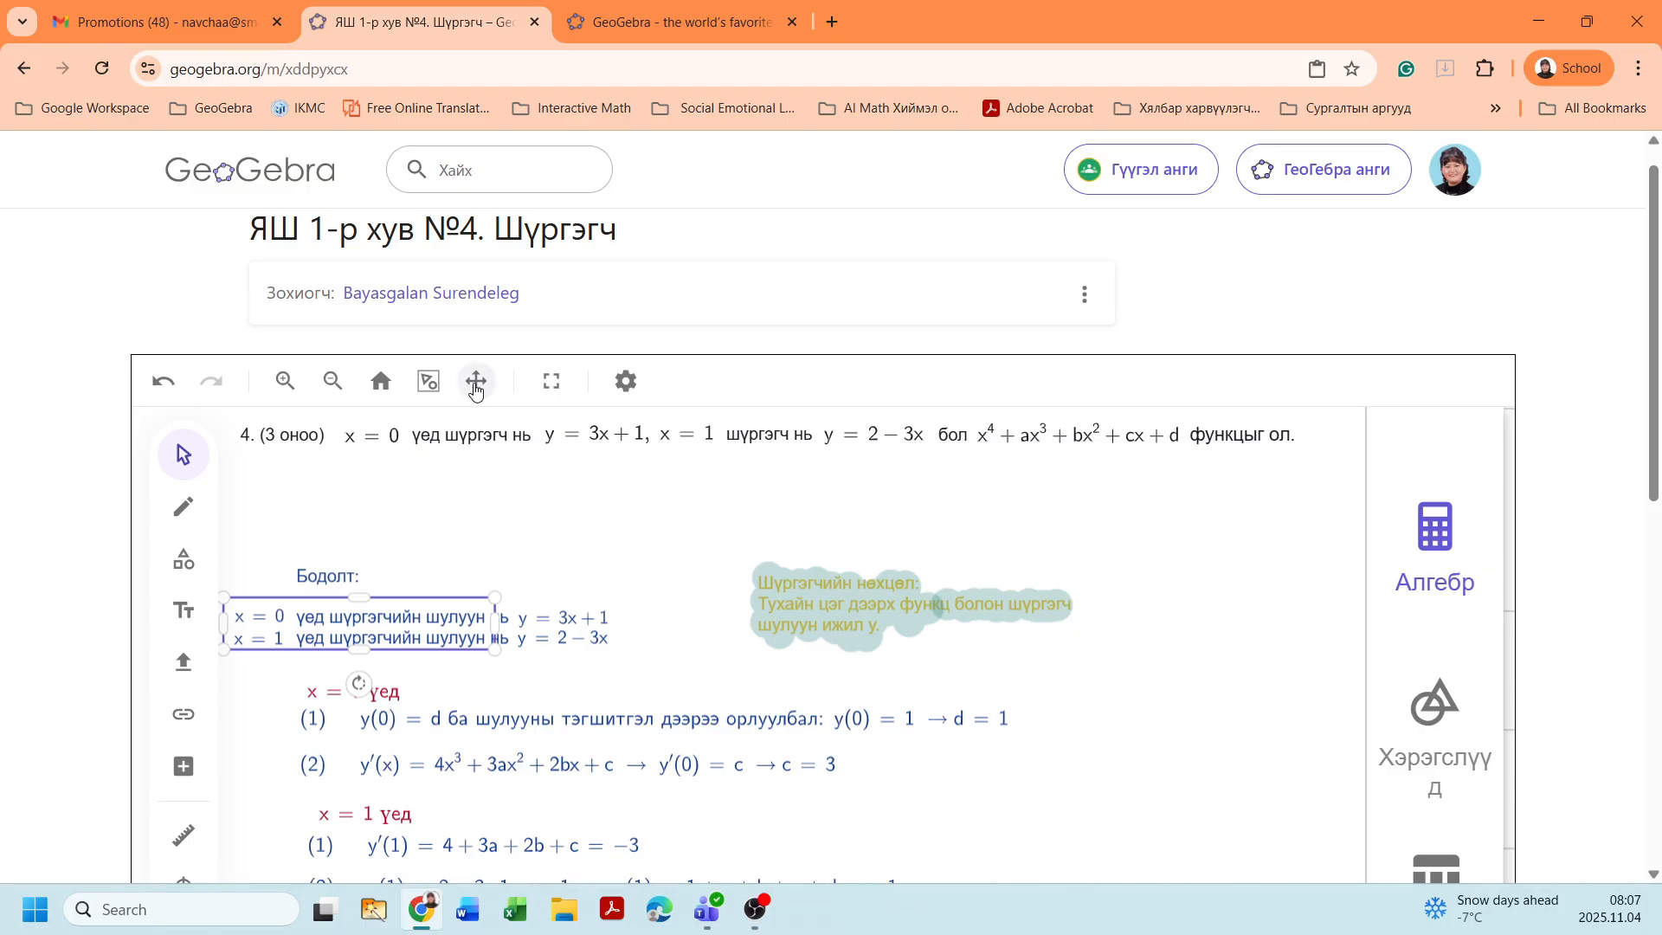
# Narrow the solution's x = 0 and x = 1 equation box and reduce its height further
pyautogui.click(283, 382)
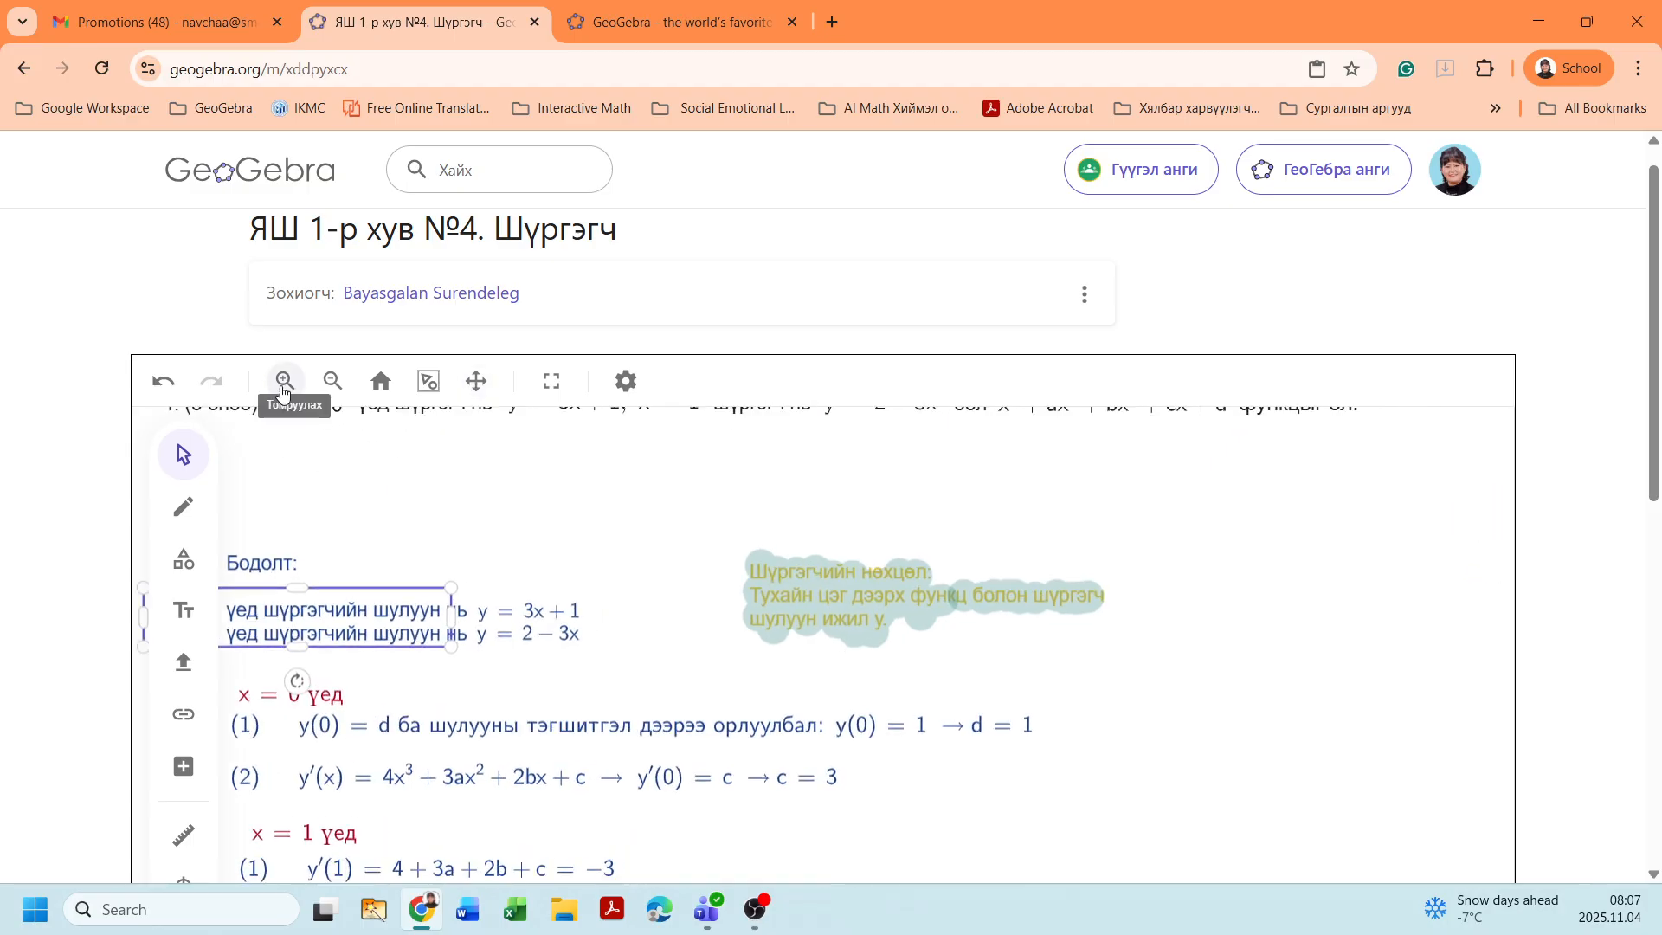
pyautogui.click(476, 381)
pyautogui.moveTo(472, 473); pyautogui.dragTo(612, 616)
pyautogui.click(271, 591)
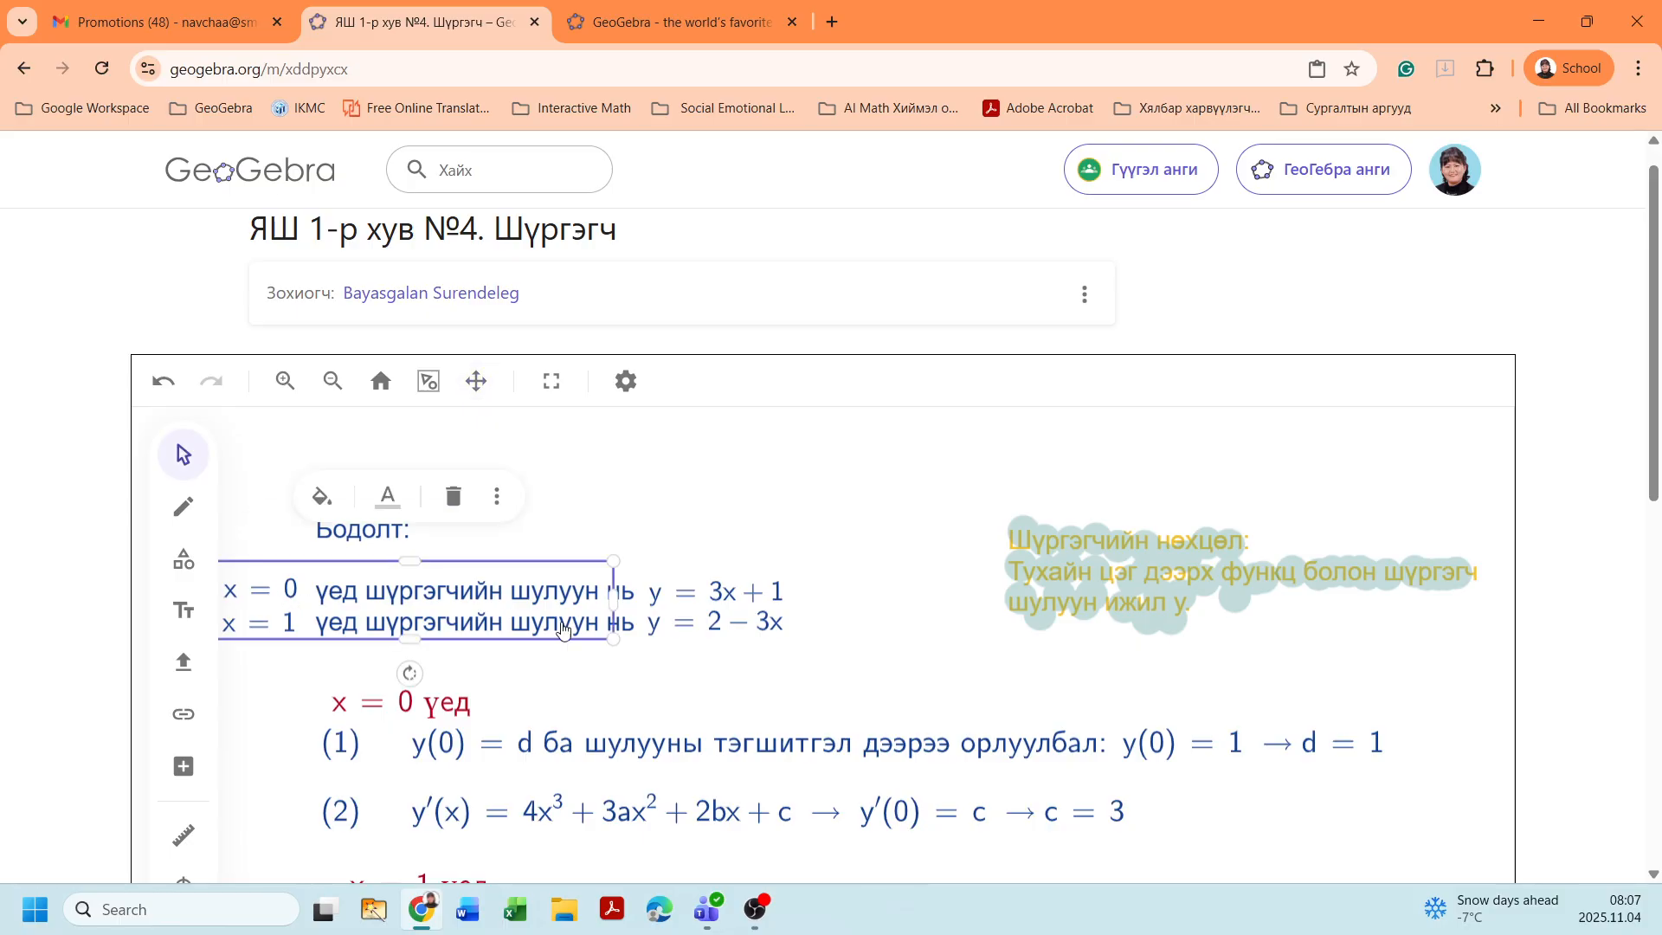
pyautogui.moveTo(619, 600); pyautogui.dragTo(365, 590)
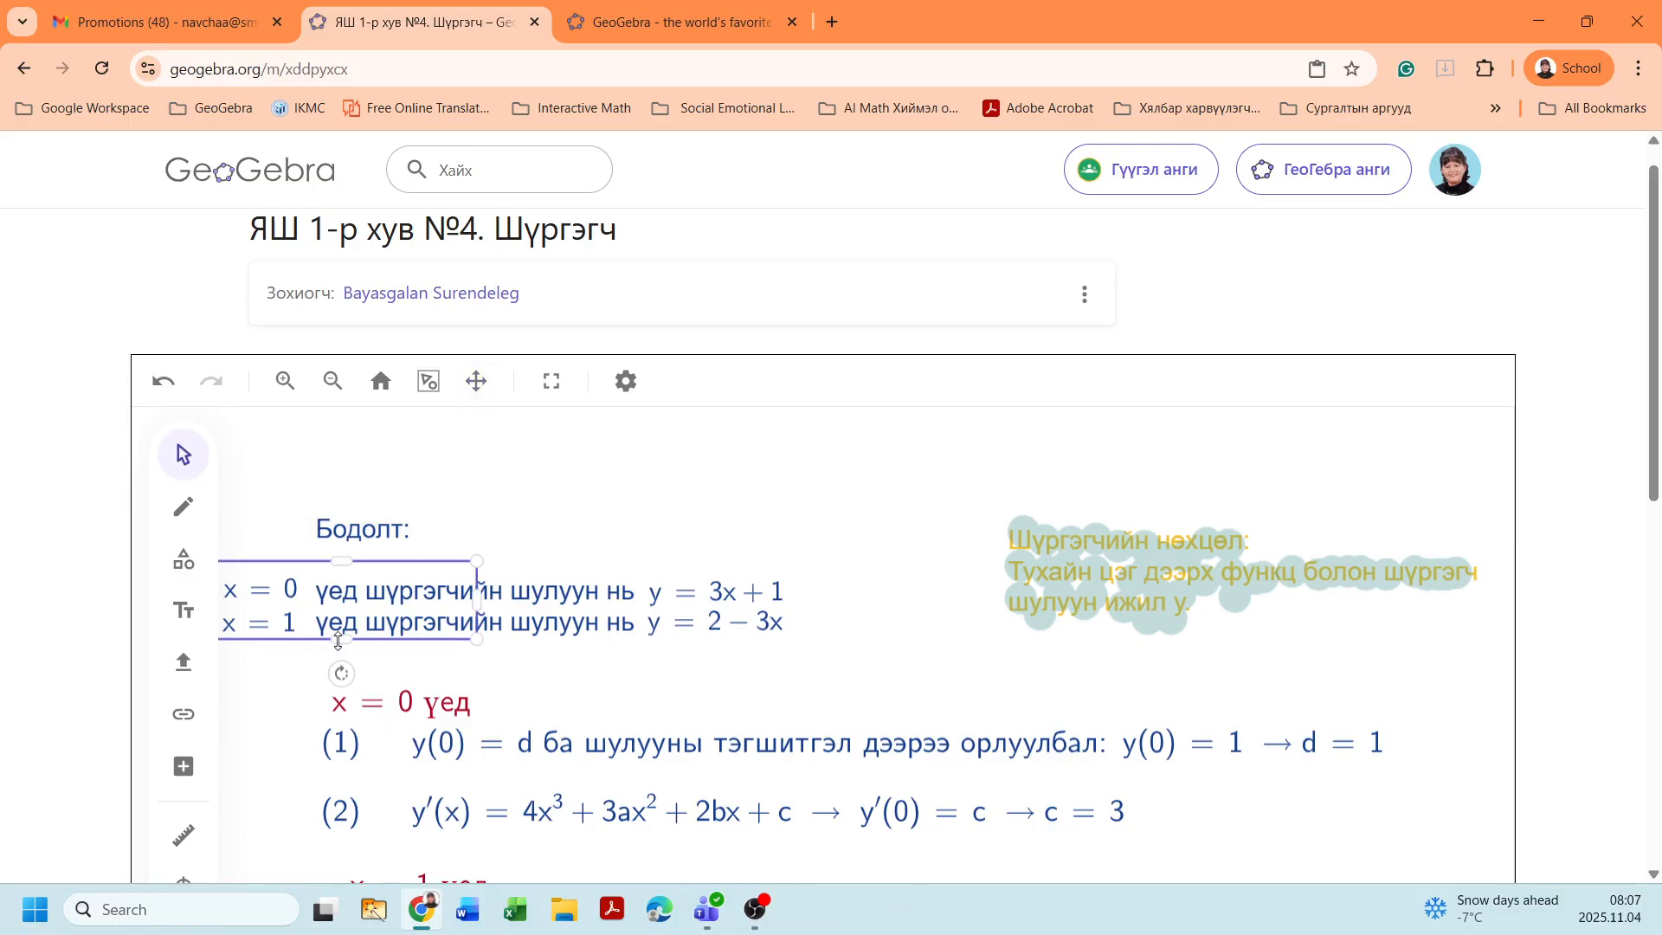
pyautogui.moveTo(339, 640); pyautogui.dragTo(331, 609)
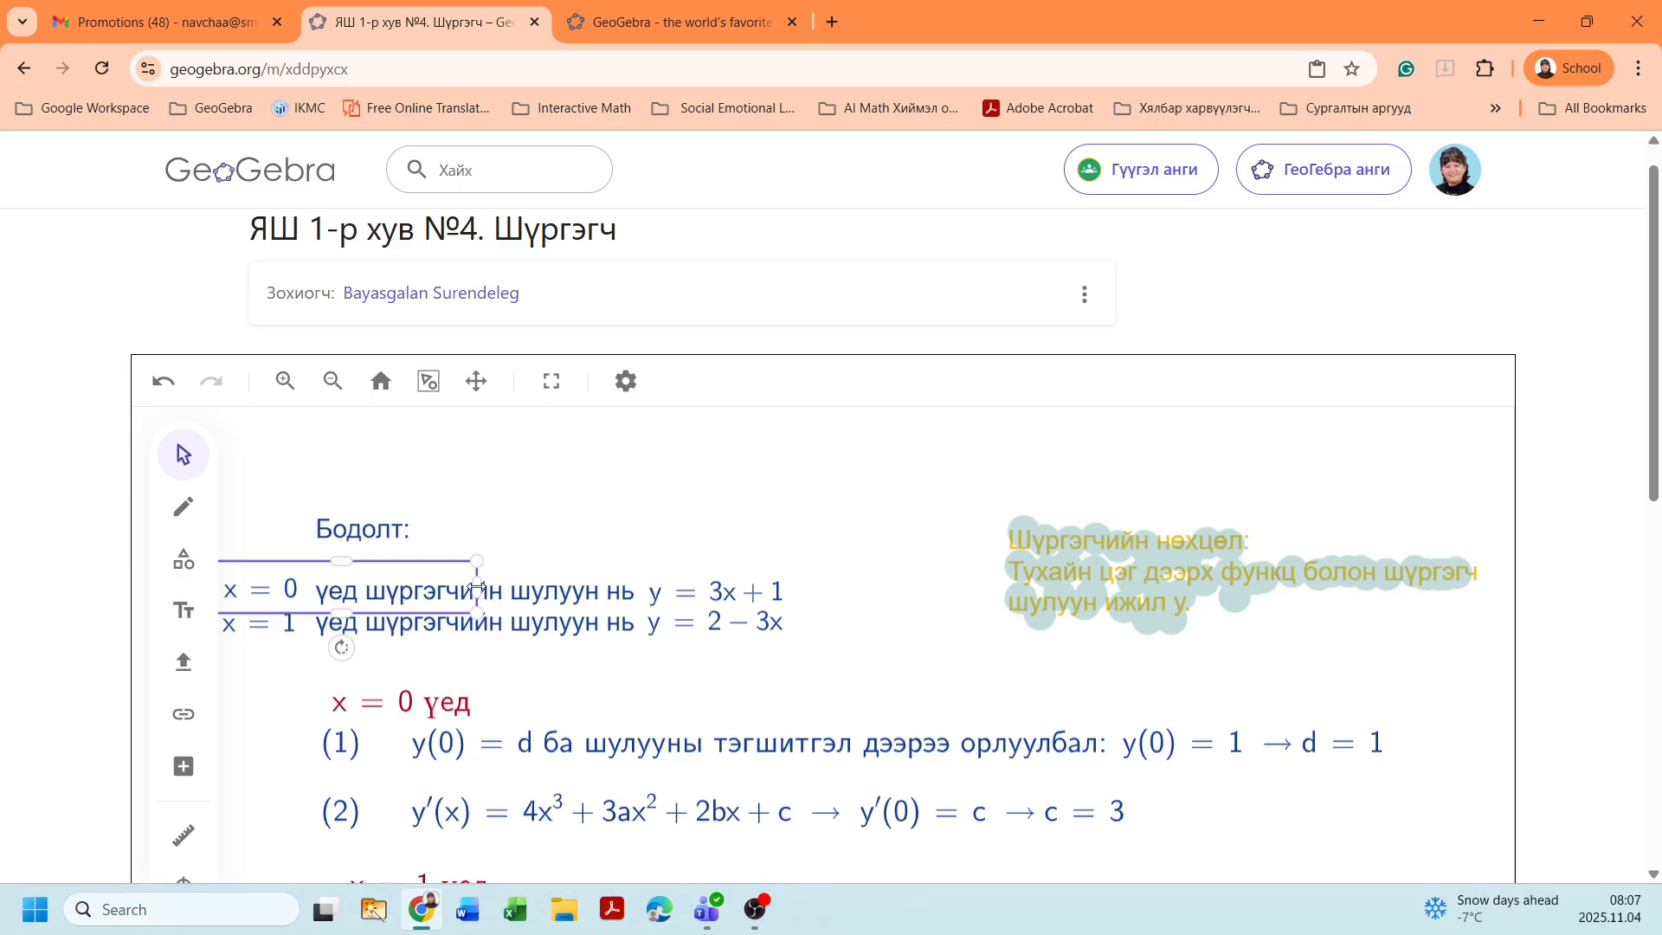
# Examine the extents of the Бодолт text box, the y = 2 − 3x equation box and the green highlight in the standard view
pyautogui.click(620, 517)
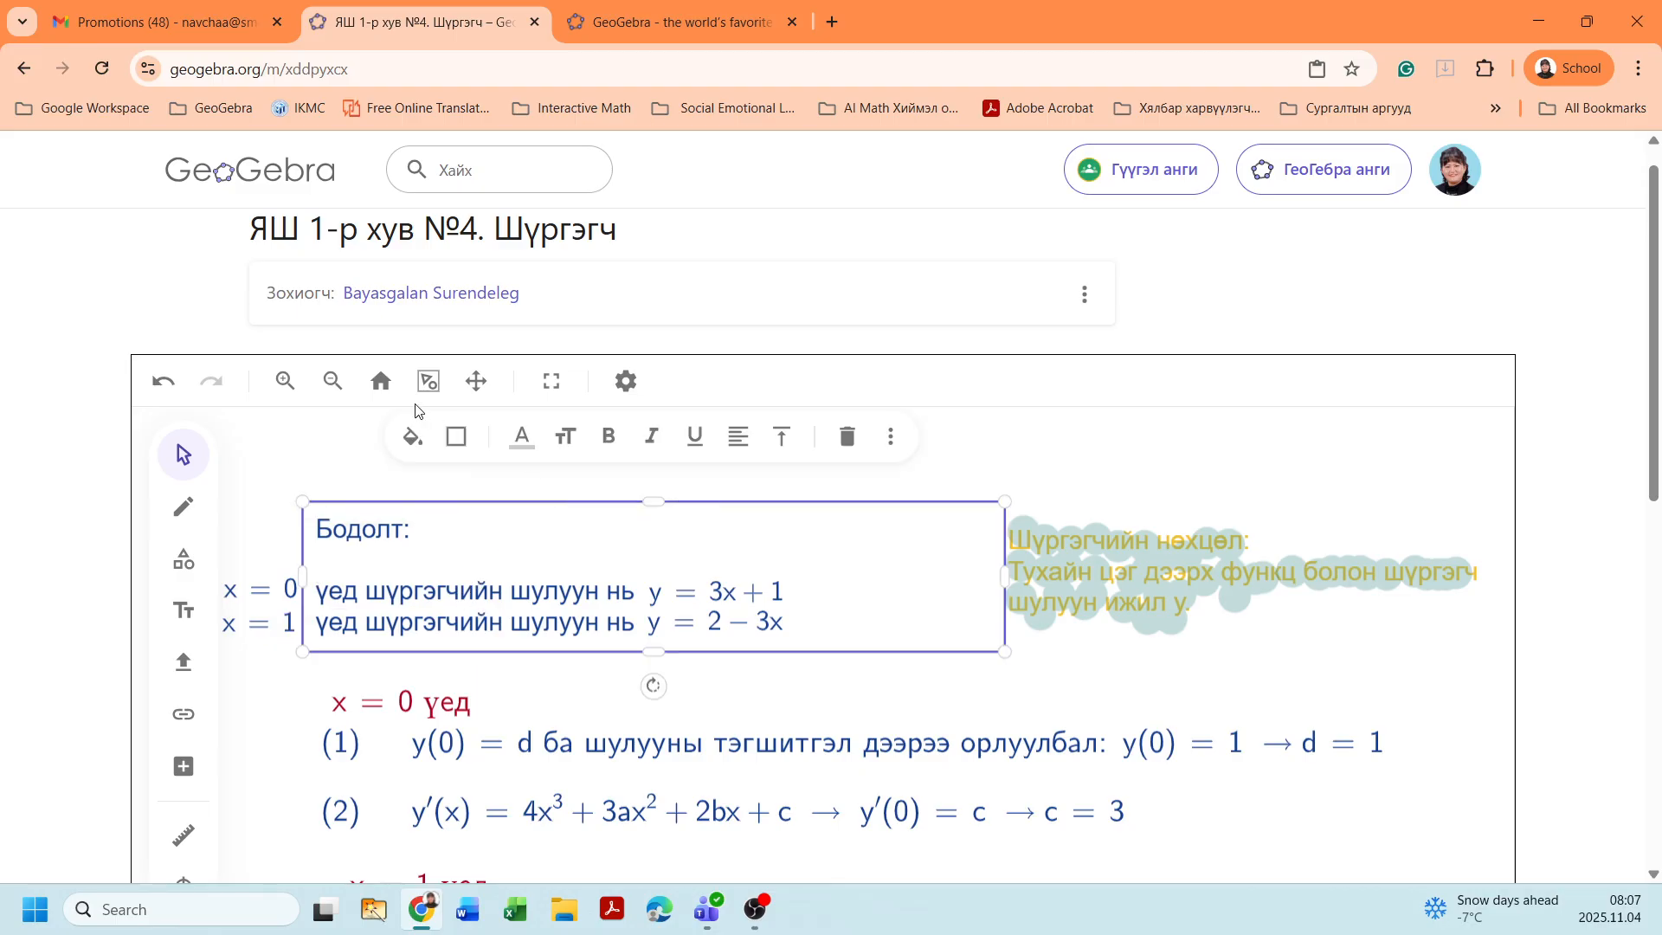
pyautogui.click(329, 383)
pyautogui.click(379, 384)
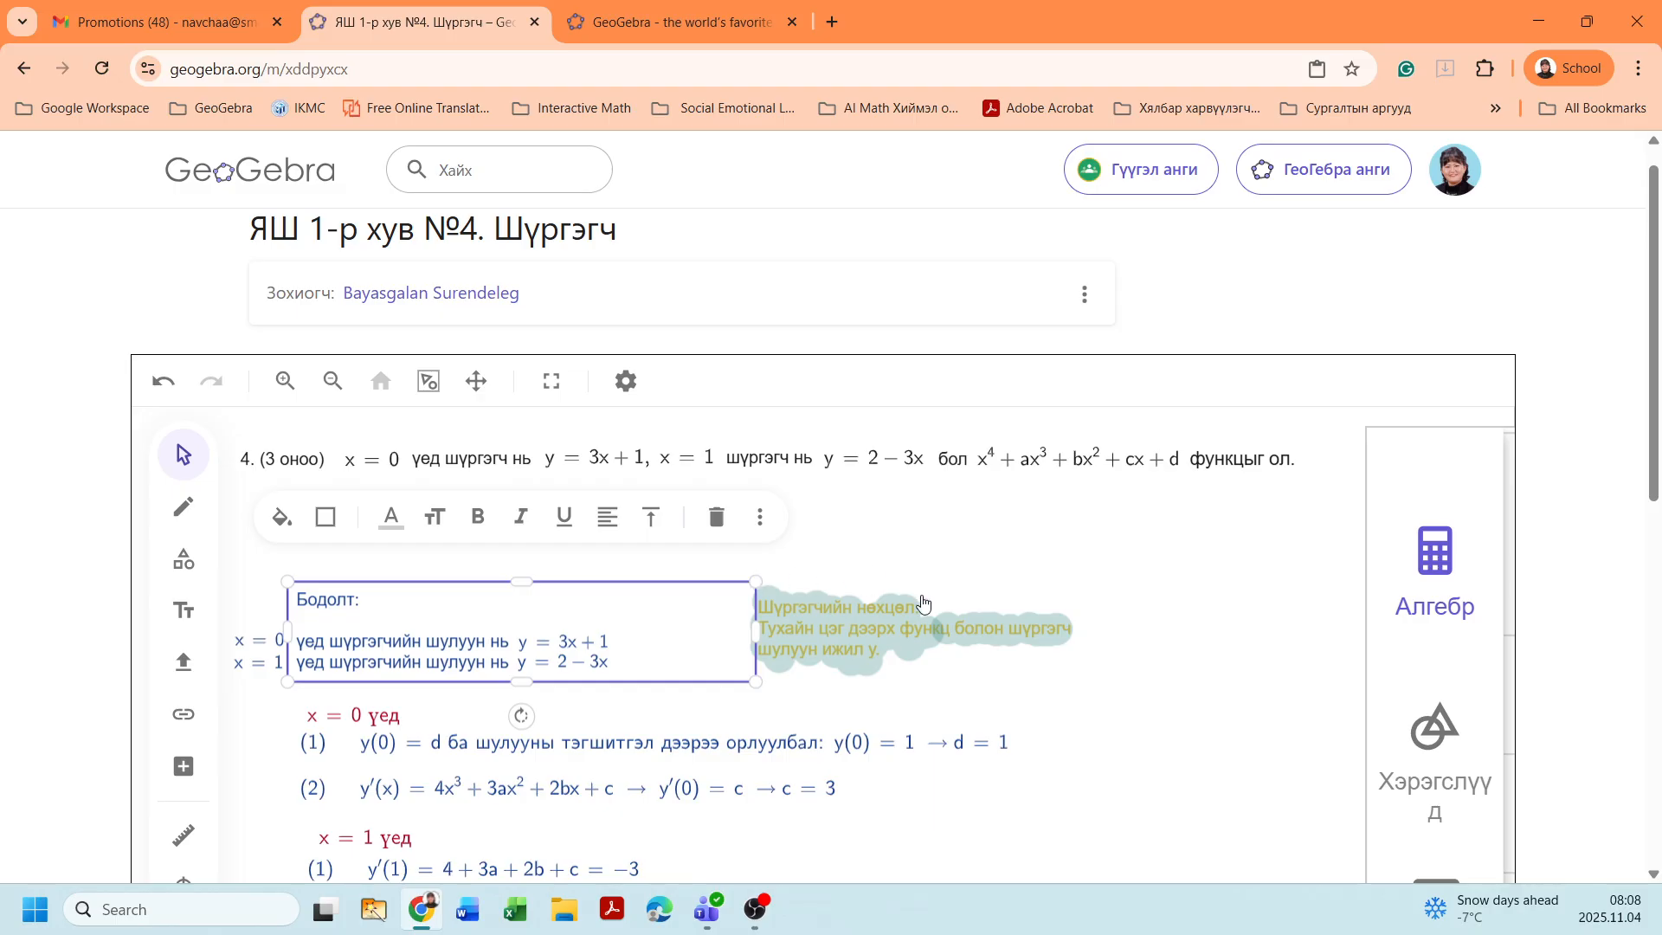
pyautogui.click(893, 561)
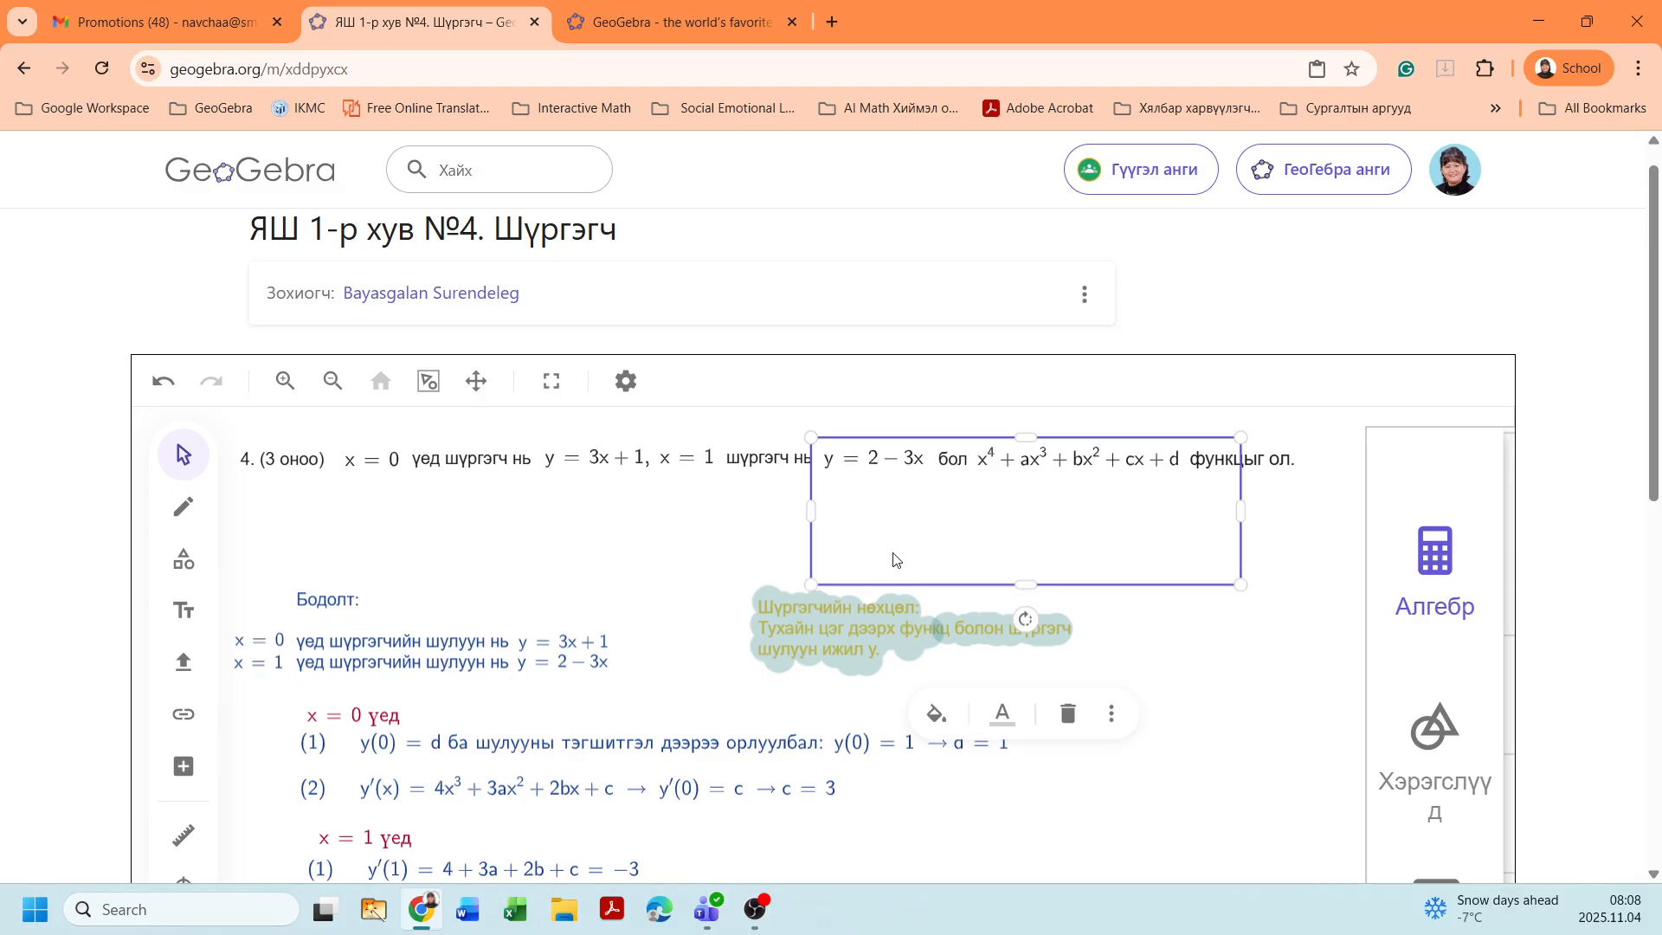
pyautogui.click(316, 605)
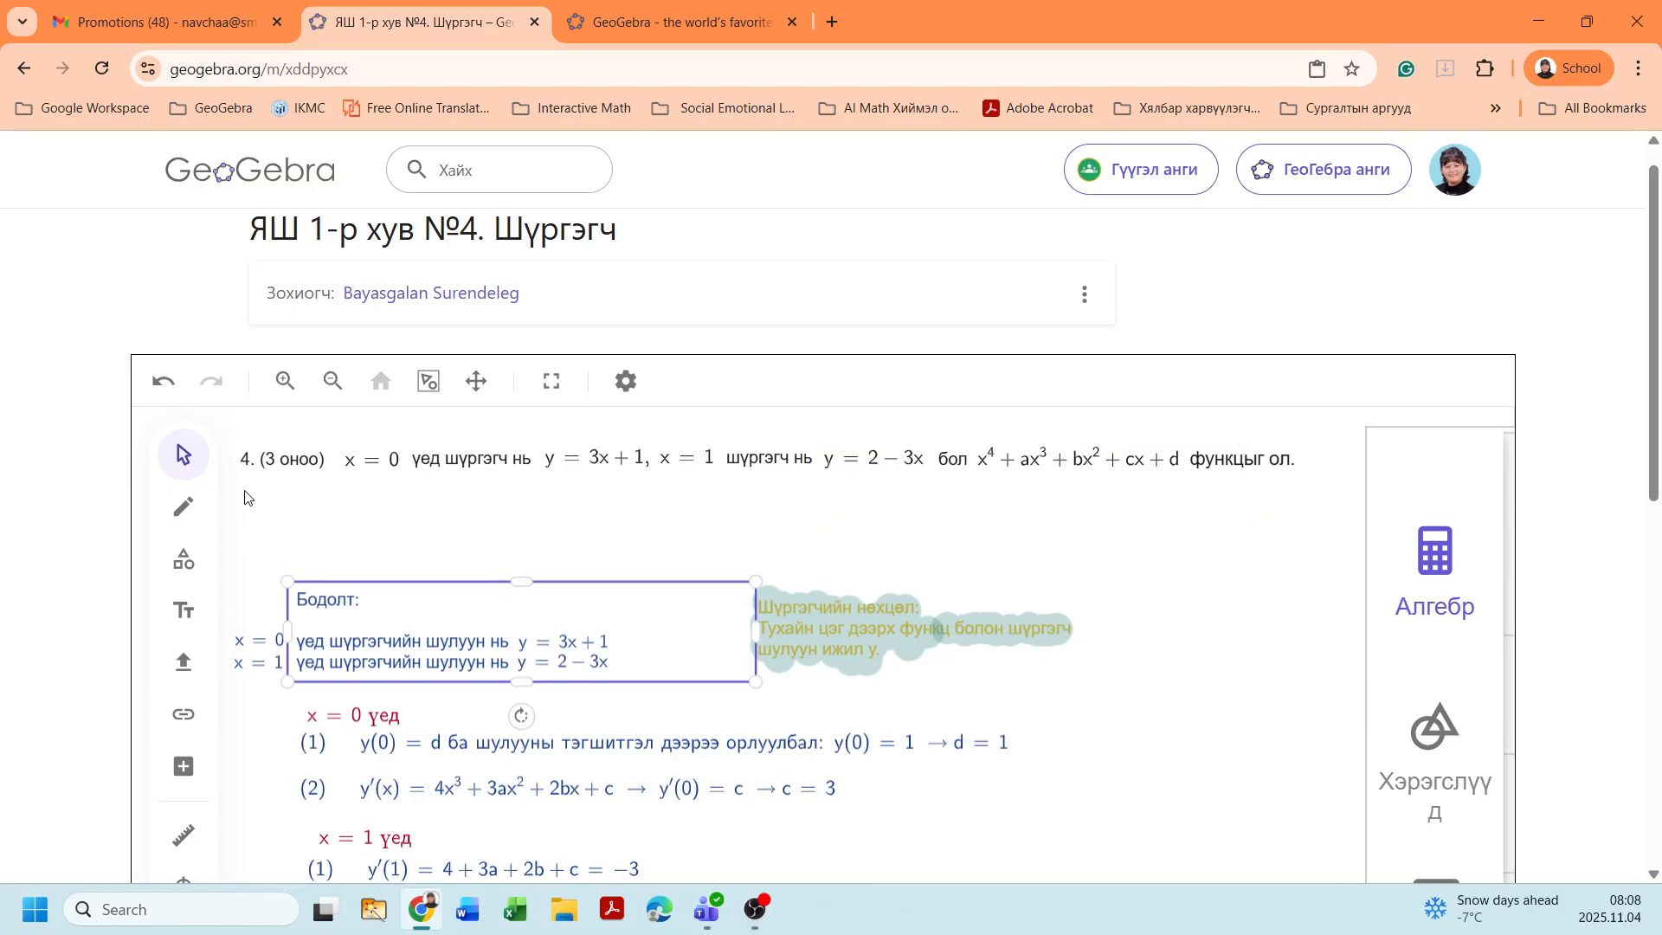
pyautogui.click(858, 647)
pyautogui.click(777, 620)
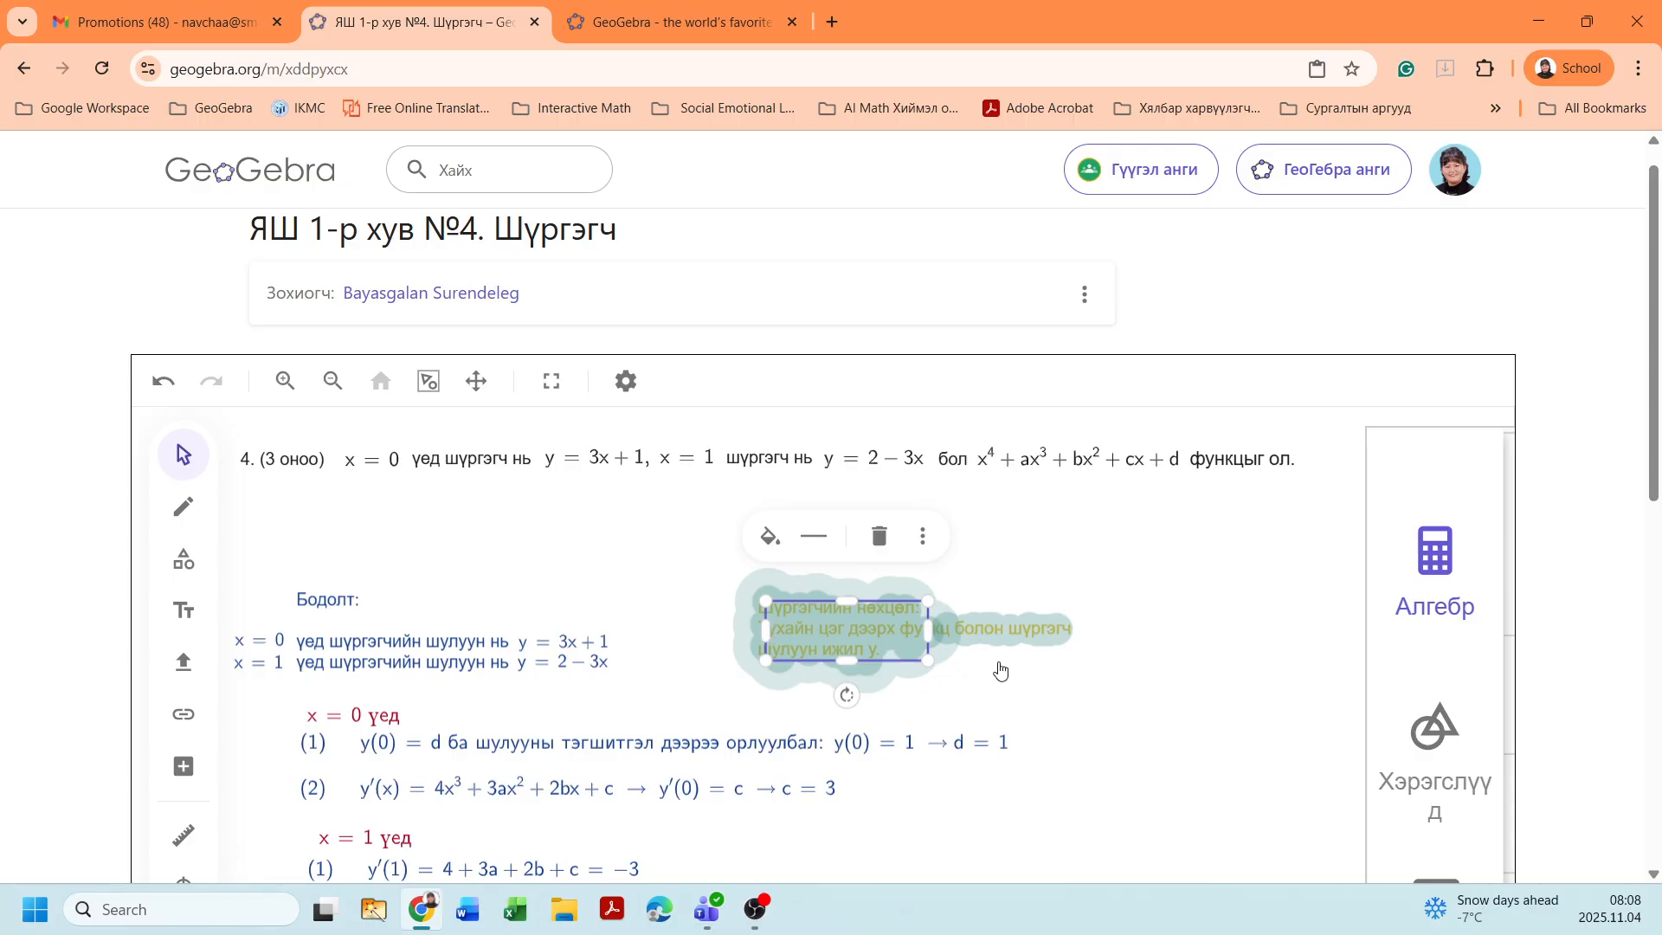
# Move the empty equation box overlapping the yellow Шүргэгчийн нөхцөл note upward
pyautogui.scroll(1, 984, 670)
pyautogui.scroll(3, 984, 671)
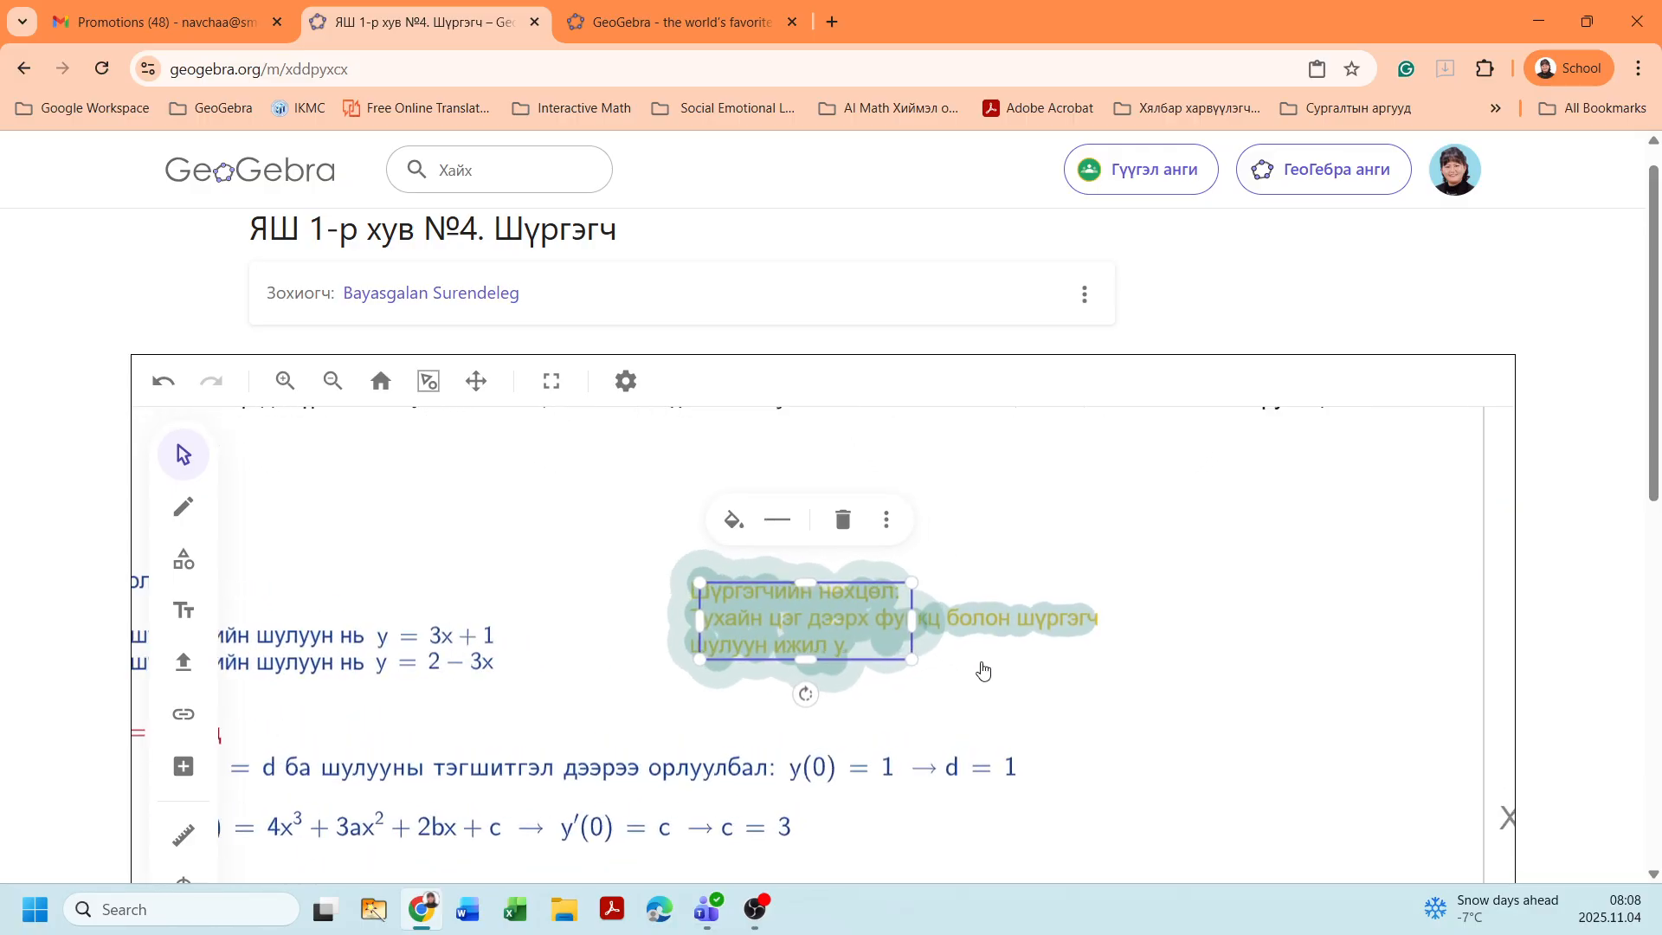
pyautogui.click(811, 619)
pyautogui.click(811, 619)
pyautogui.click(755, 583)
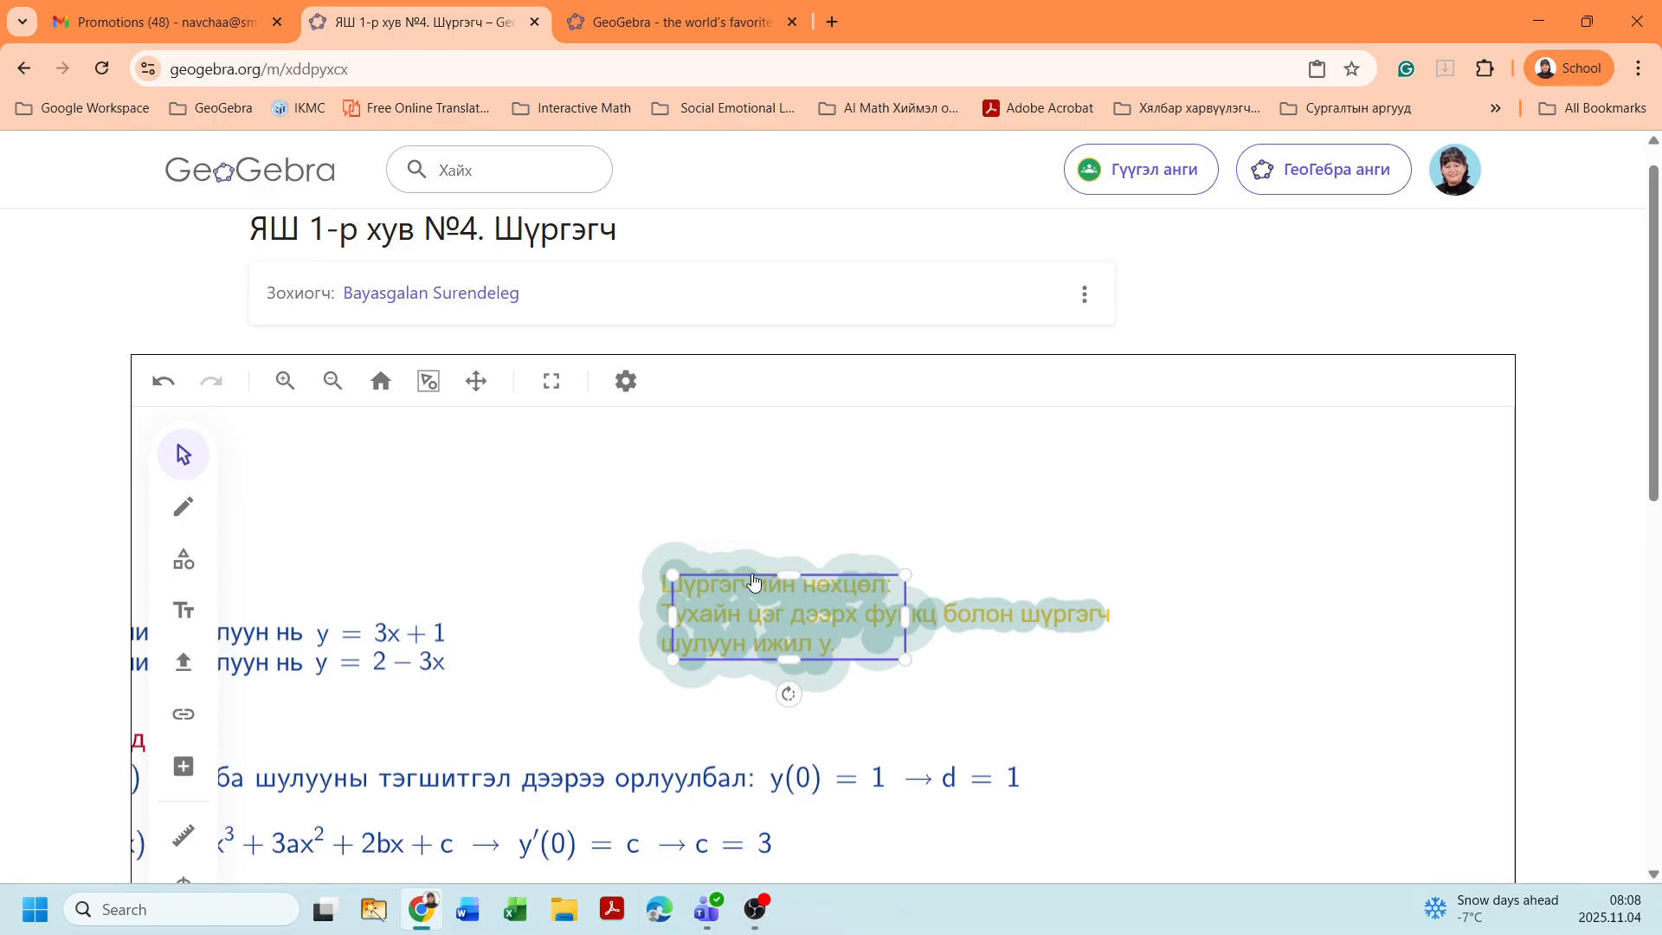
pyautogui.rightClick(857, 630)
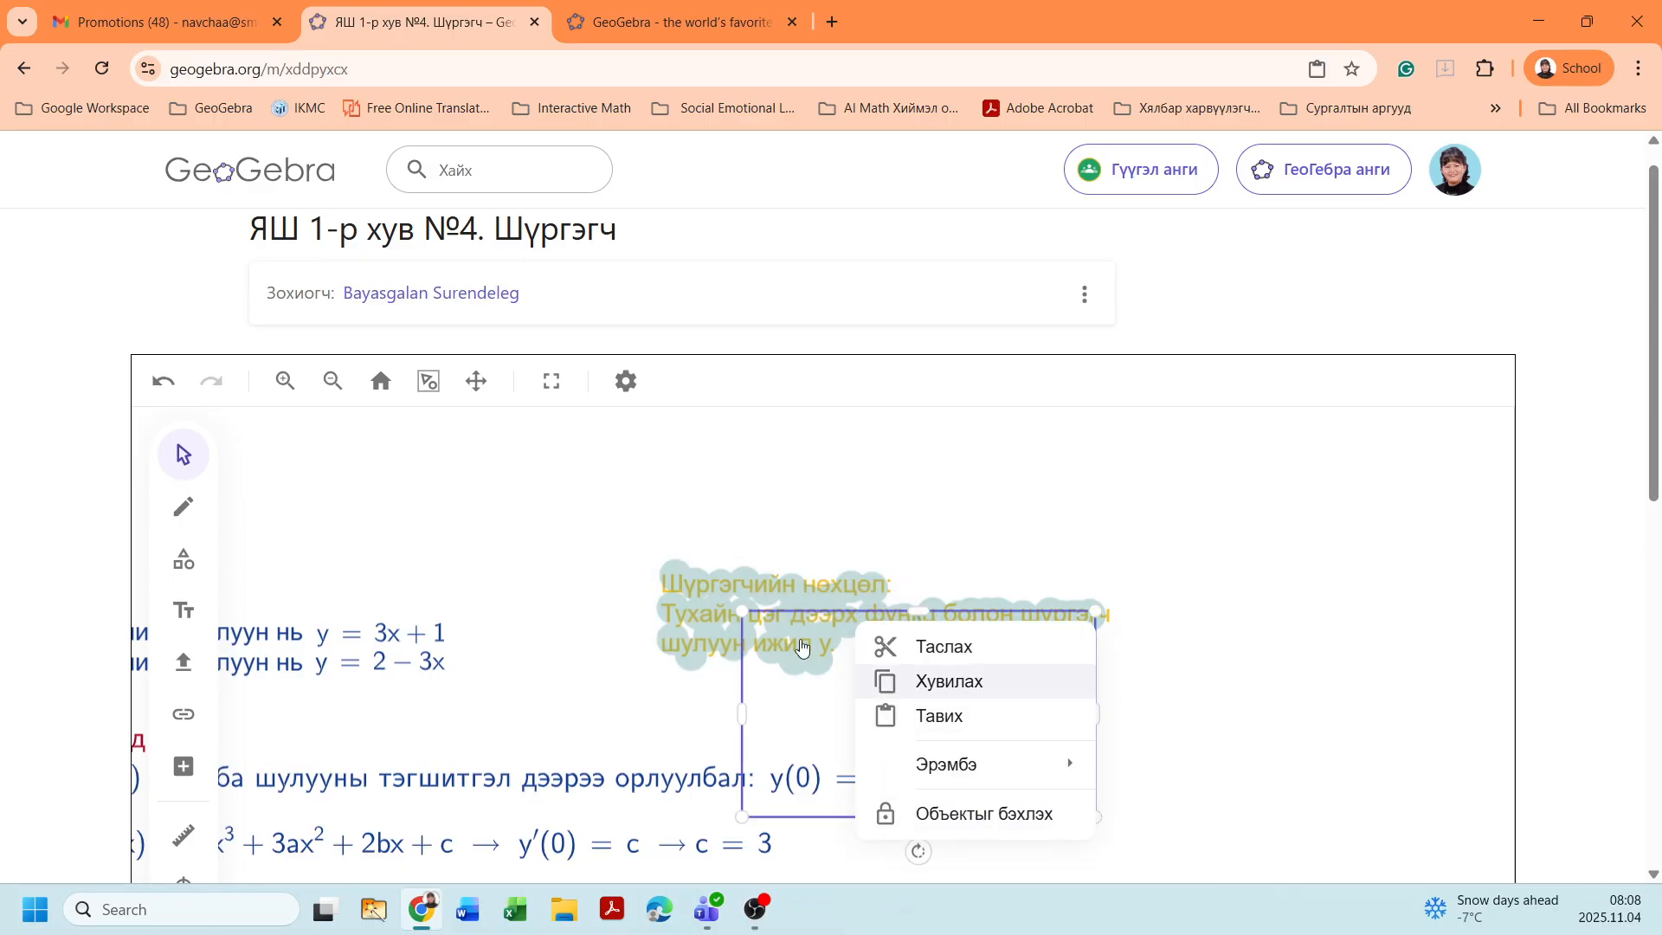
pyautogui.click(786, 587)
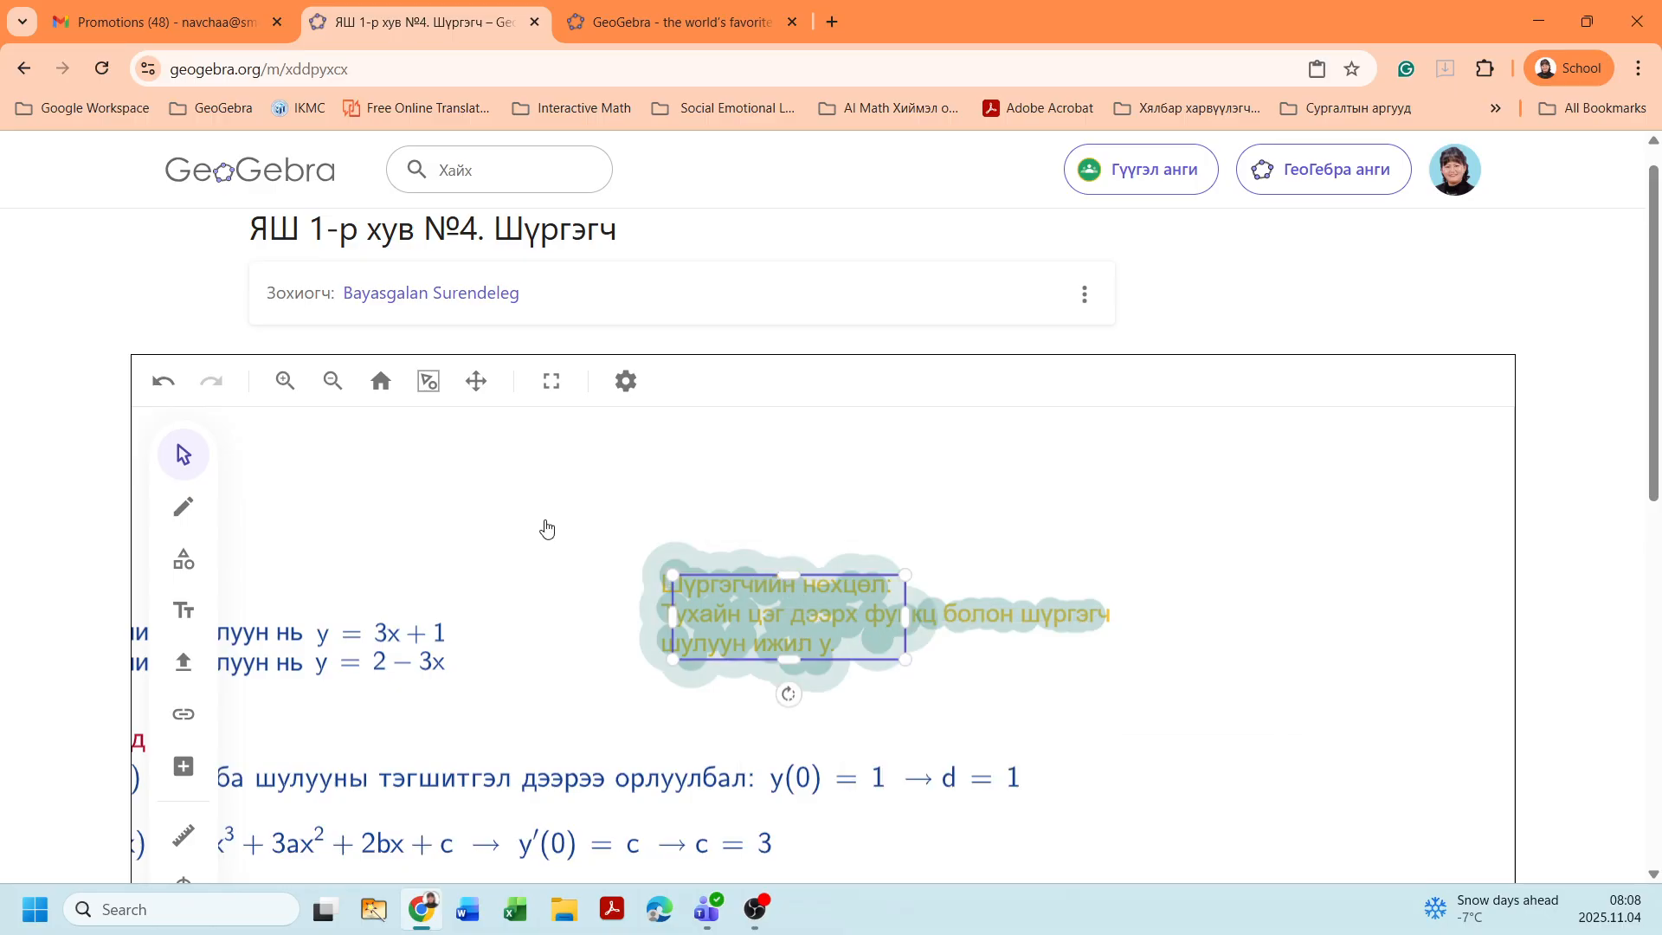
pyautogui.click(694, 570)
pyautogui.moveTo(806, 642)
pyautogui.mouseDown()
pyautogui.moveTo(905, 769)
pyautogui.moveTo(959, 675)
pyautogui.moveTo(950, 535)
pyautogui.moveTo(799, 580)
pyautogui.moveTo(875, 548)
pyautogui.mouseUp()
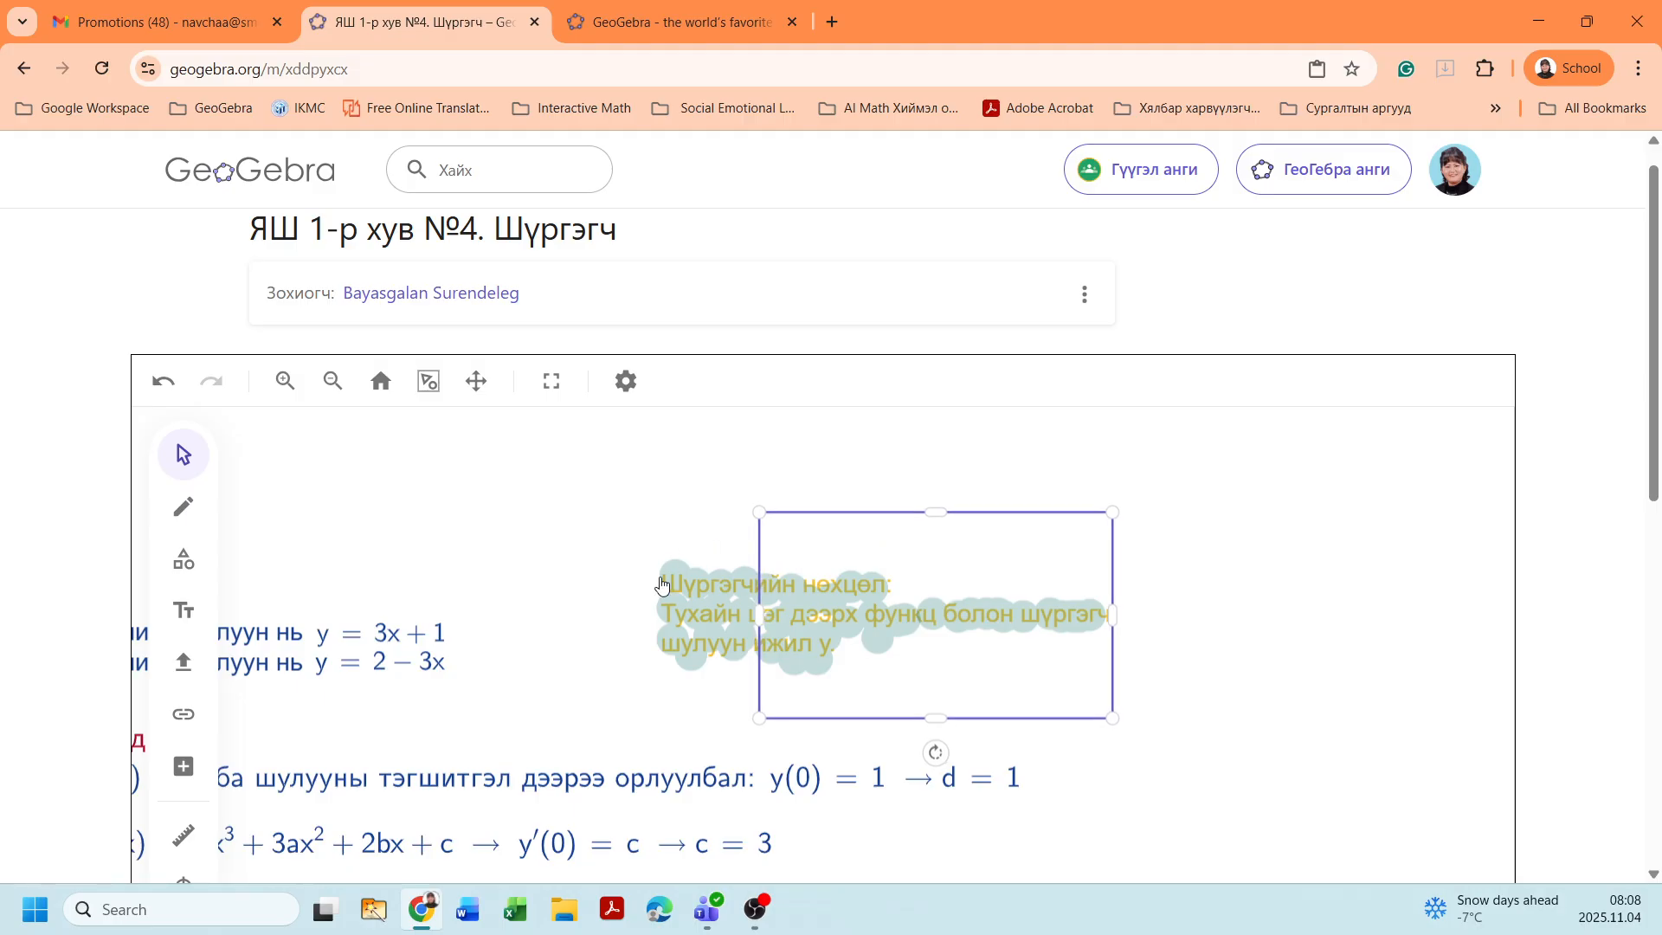
# Fill the empty equation box with light blue and move it slightly up and right over the end of the note
pyautogui.click(776, 582)
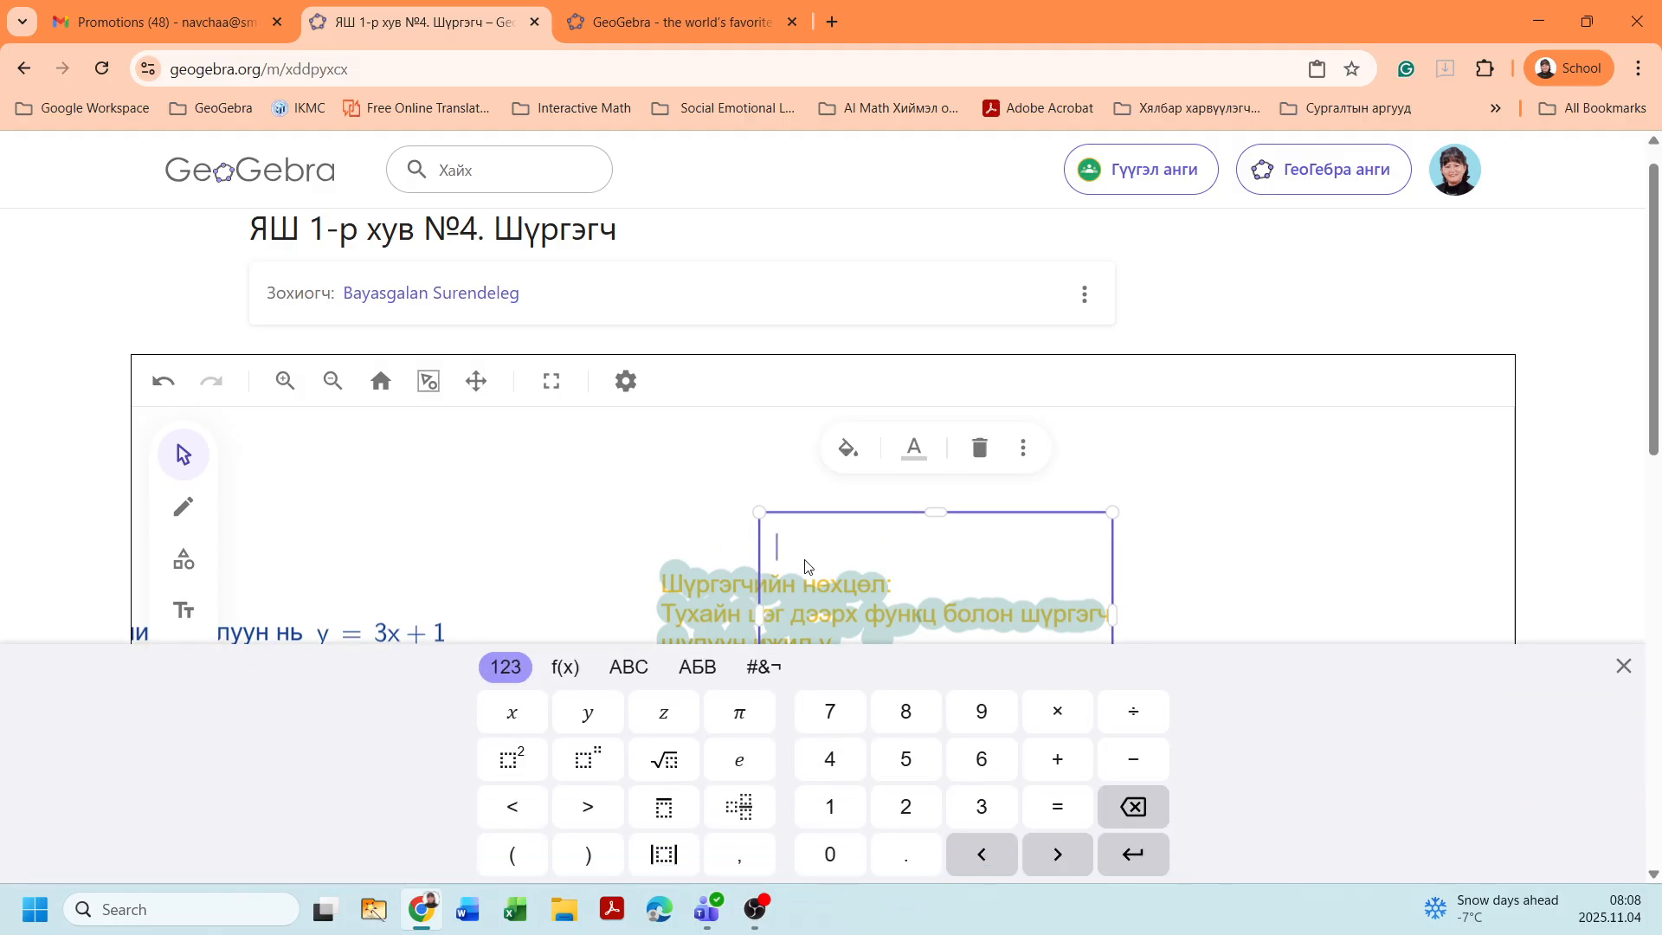
pyautogui.click(849, 447)
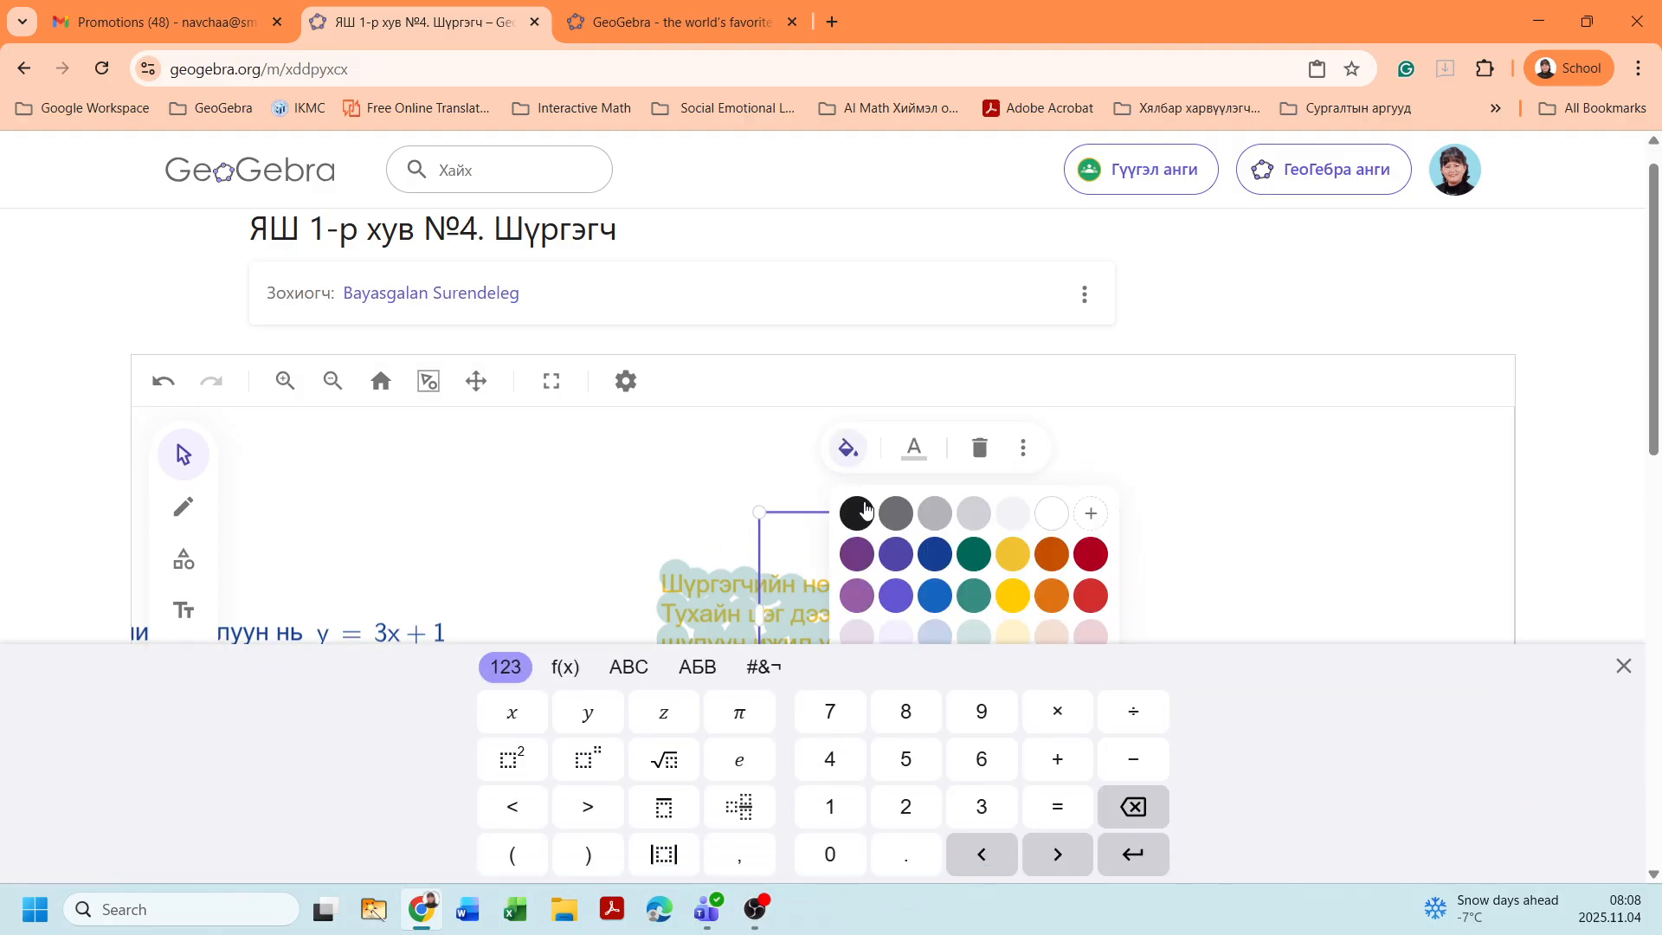
pyautogui.click(934, 634)
pyautogui.click(1623, 667)
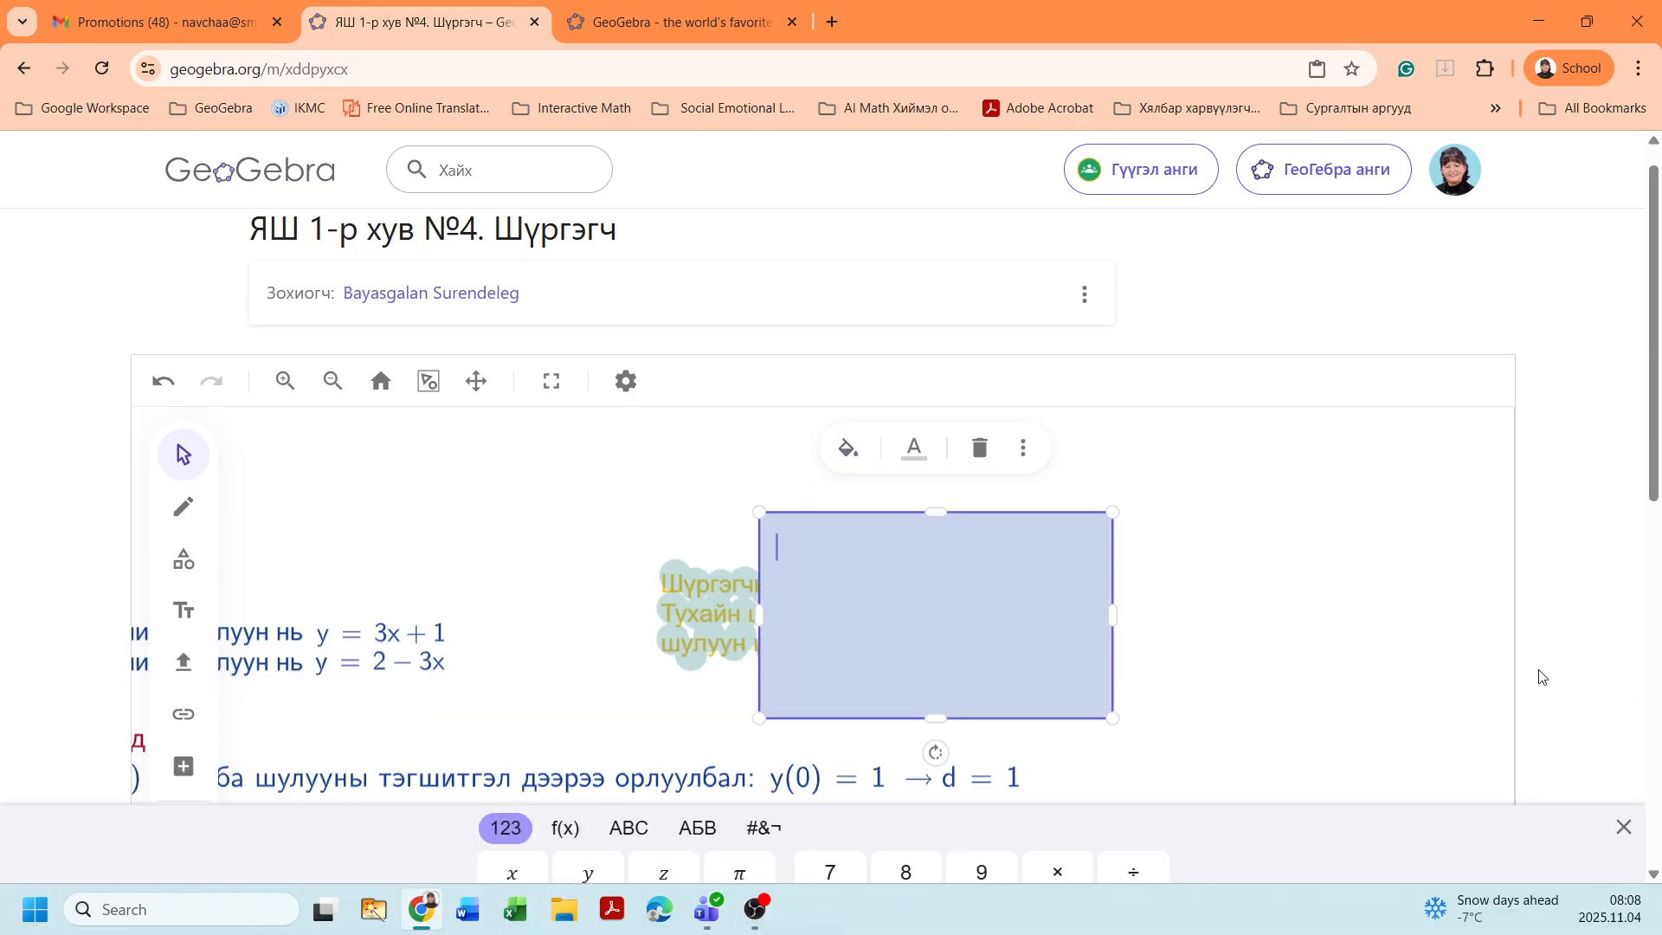
pyautogui.click(1179, 608)
pyautogui.moveTo(942, 608)
pyautogui.mouseDown()
pyautogui.moveTo(1017, 557)
pyautogui.moveTo(1014, 582)
pyautogui.mouseUp()
# Unlock the larger green highlight stroke and move it off the yellow note, up and to the left
pyautogui.click(712, 602)
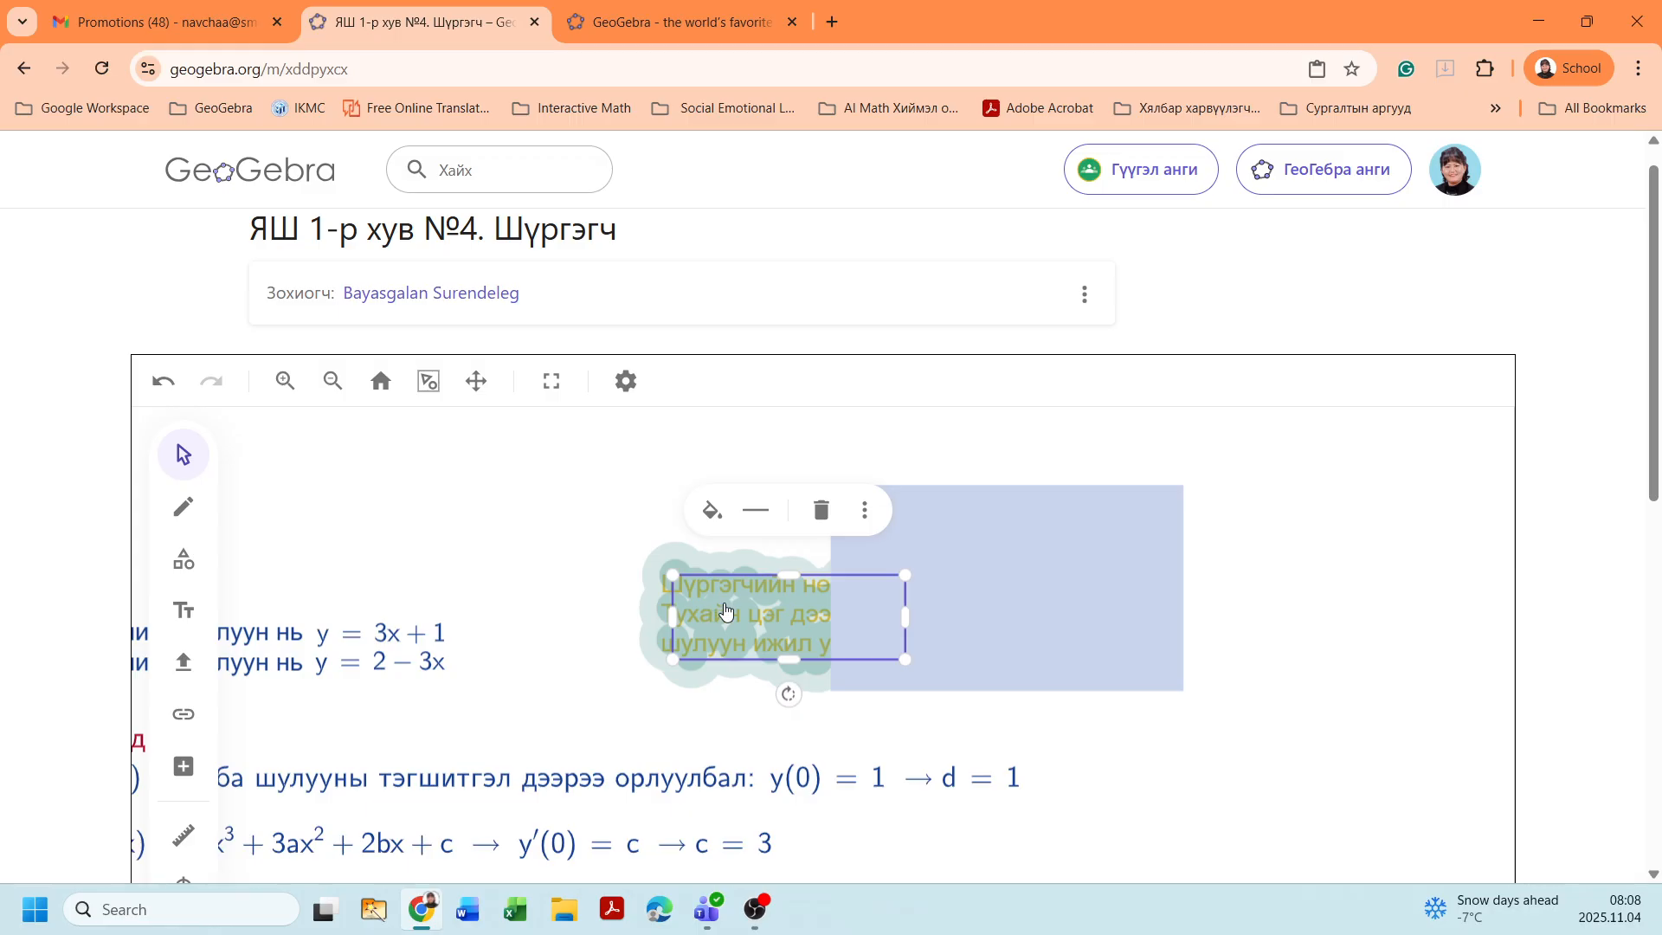
pyautogui.rightClick(726, 611)
pyautogui.click(827, 795)
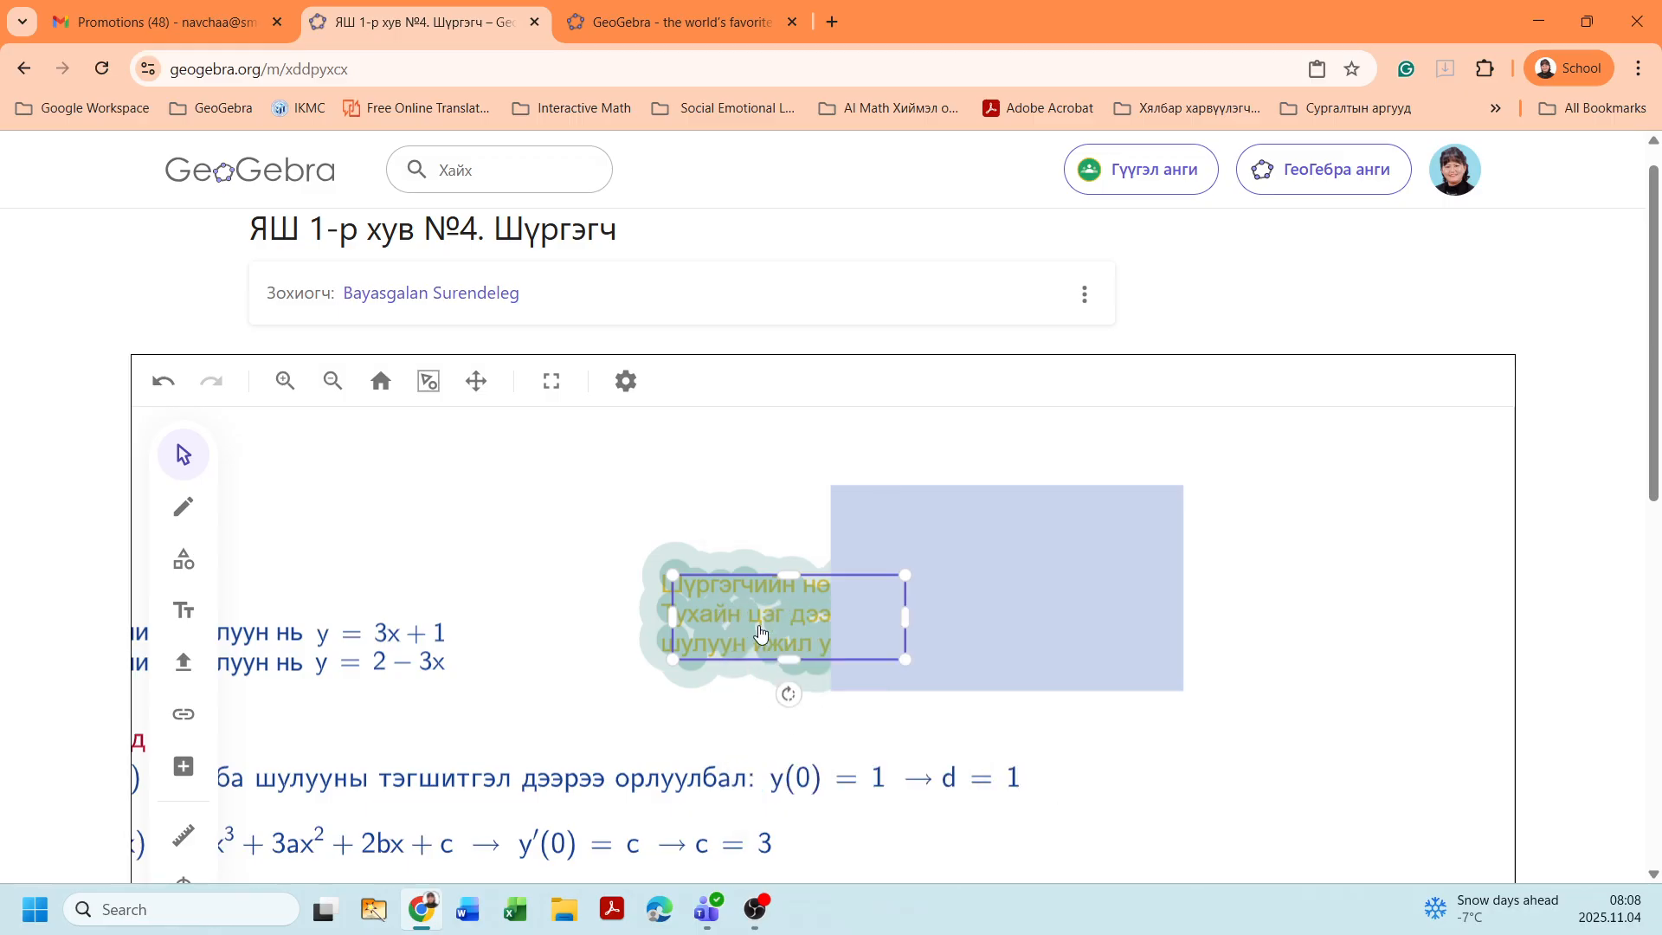
pyautogui.moveTo(760, 635)
pyautogui.mouseDown()
pyautogui.moveTo(1001, 638)
pyautogui.moveTo(976, 597)
pyautogui.moveTo(530, 537)
pyautogui.mouseUp()
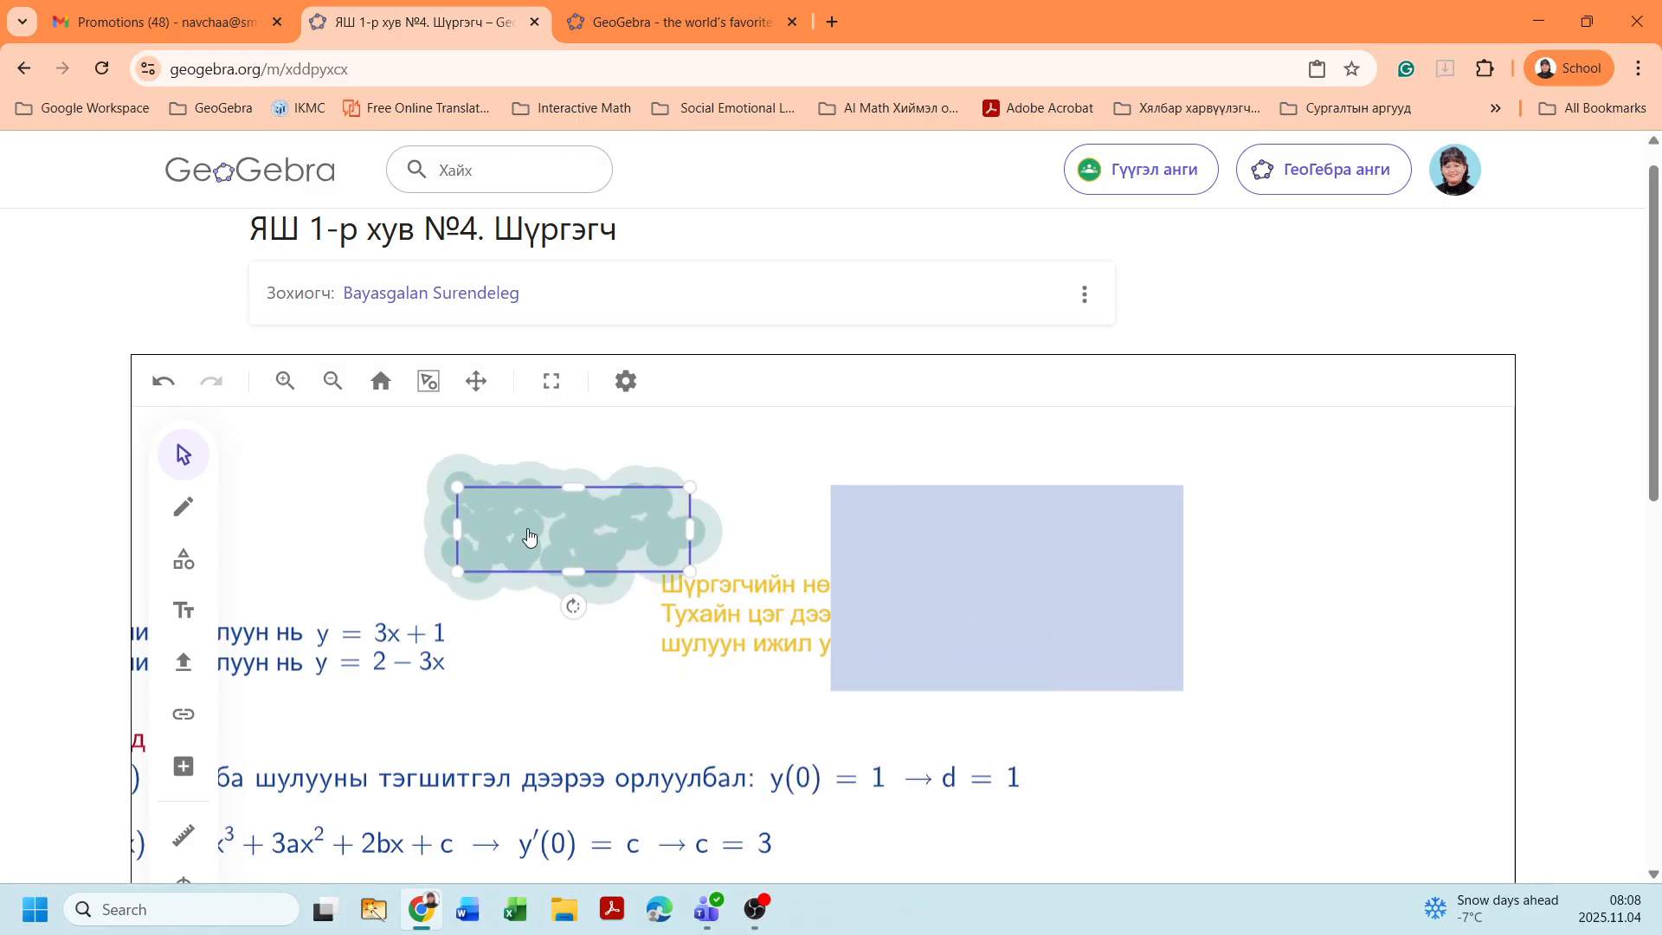
# Examine how the highlight stroke, yellow note, solution boxes and light blue box overlap by selecting each one
pyautogui.click(502, 645)
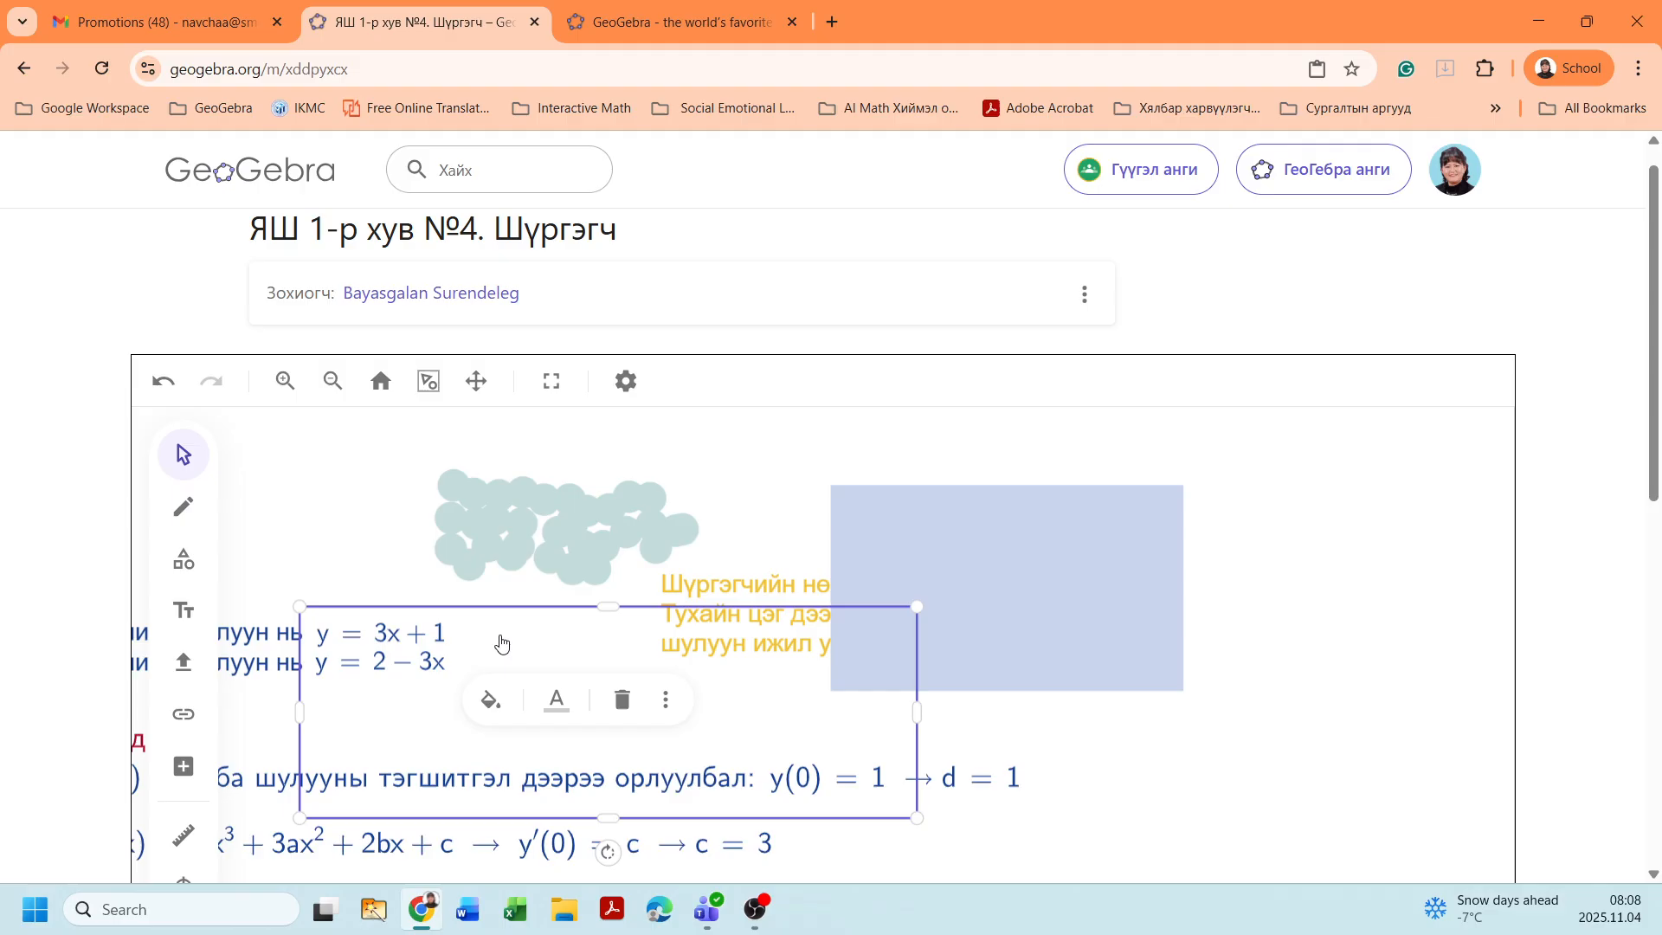
pyautogui.click(482, 555)
pyautogui.click(470, 578)
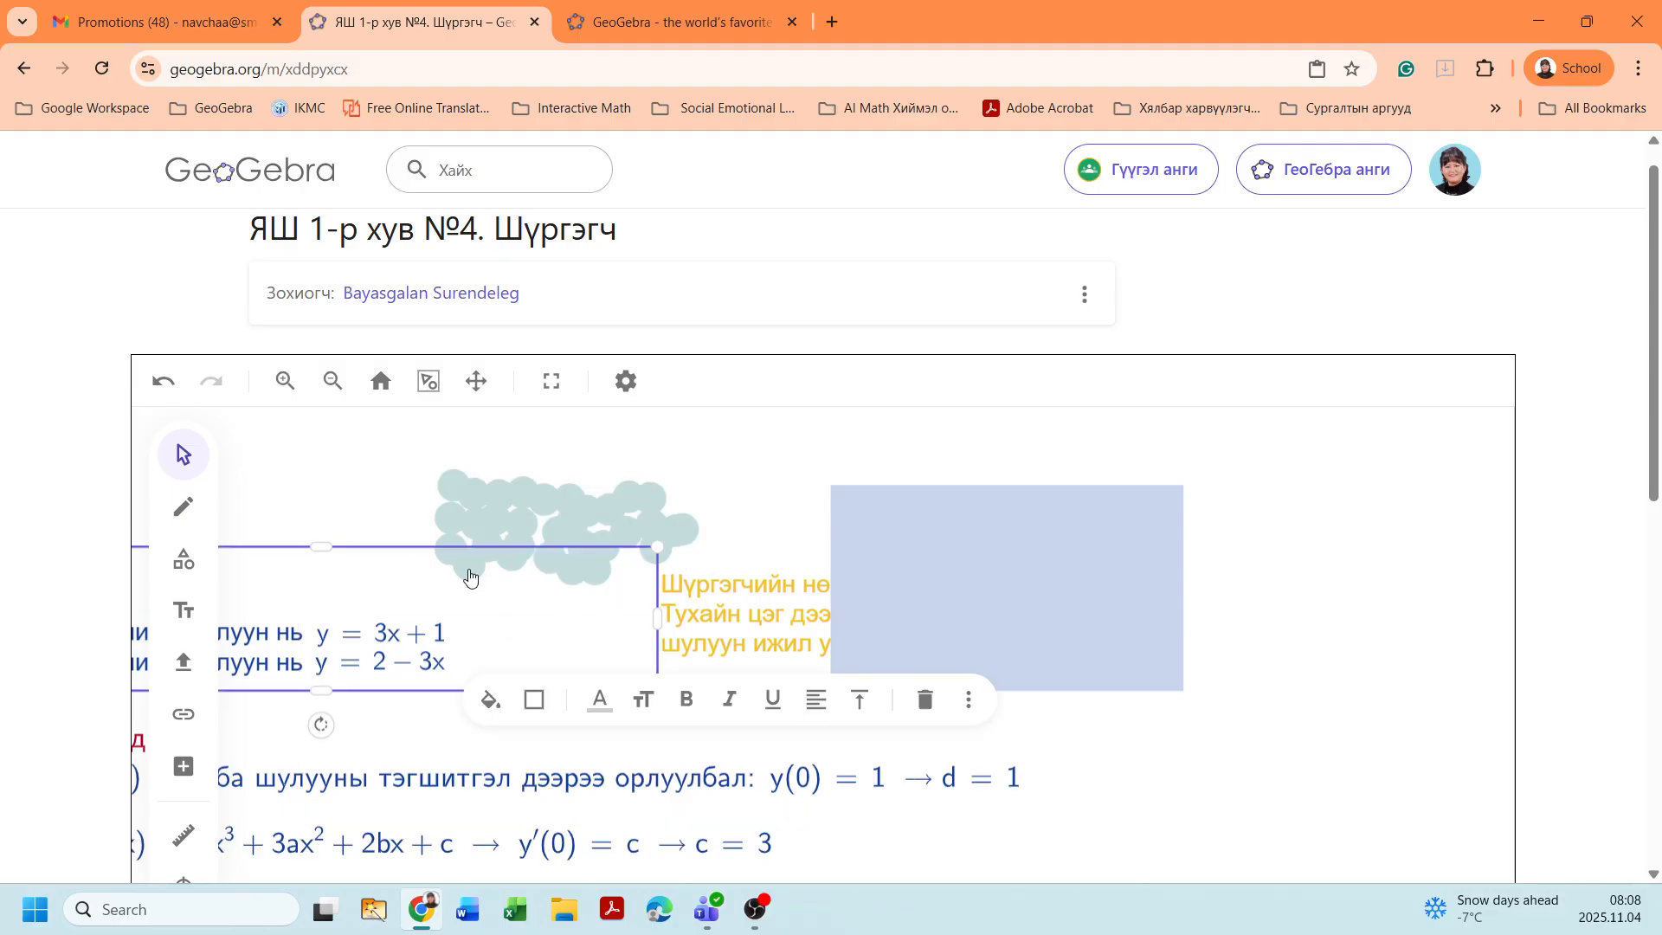
pyautogui.click(519, 554)
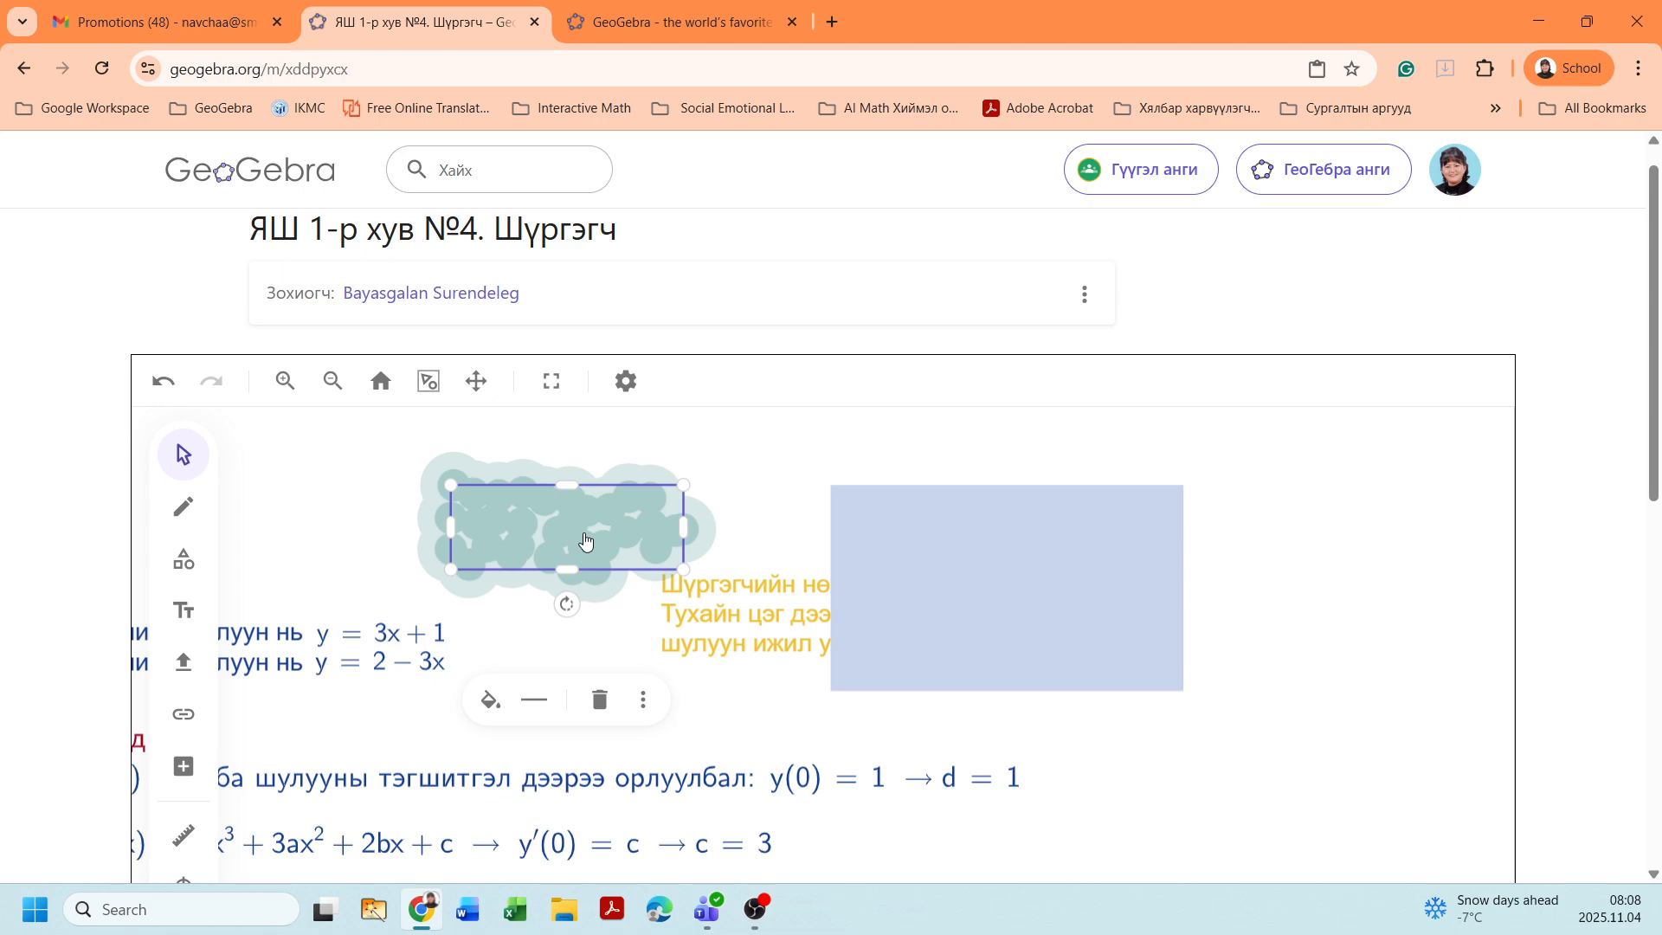
pyautogui.click(718, 632)
pyautogui.click(717, 593)
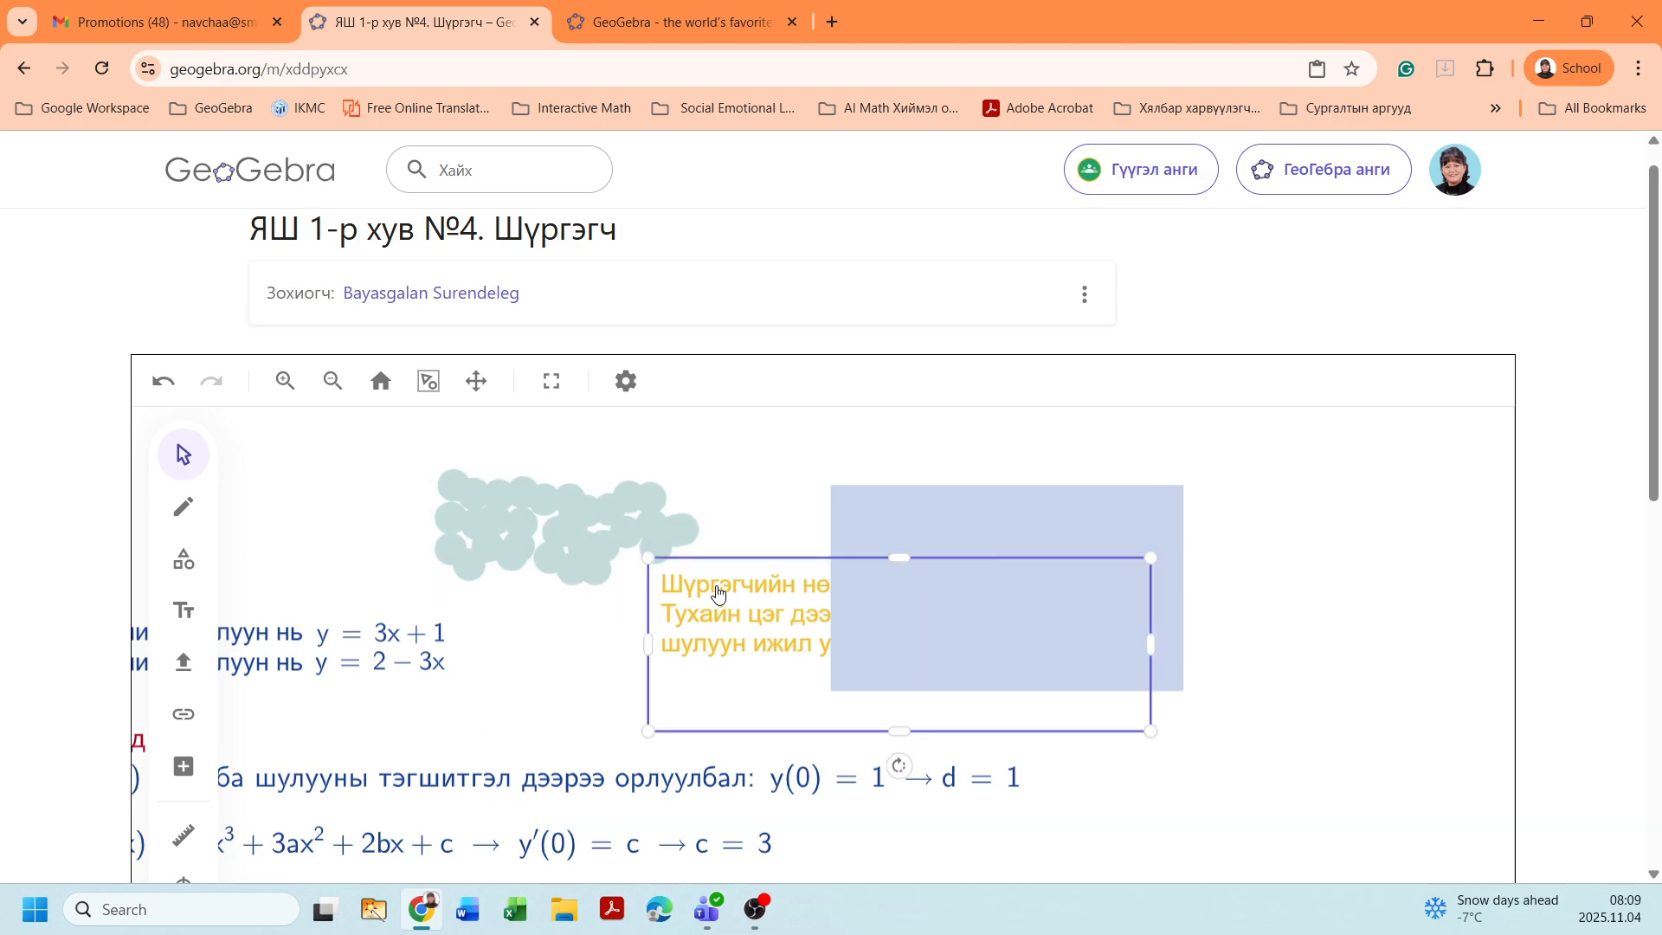
pyautogui.click(500, 537)
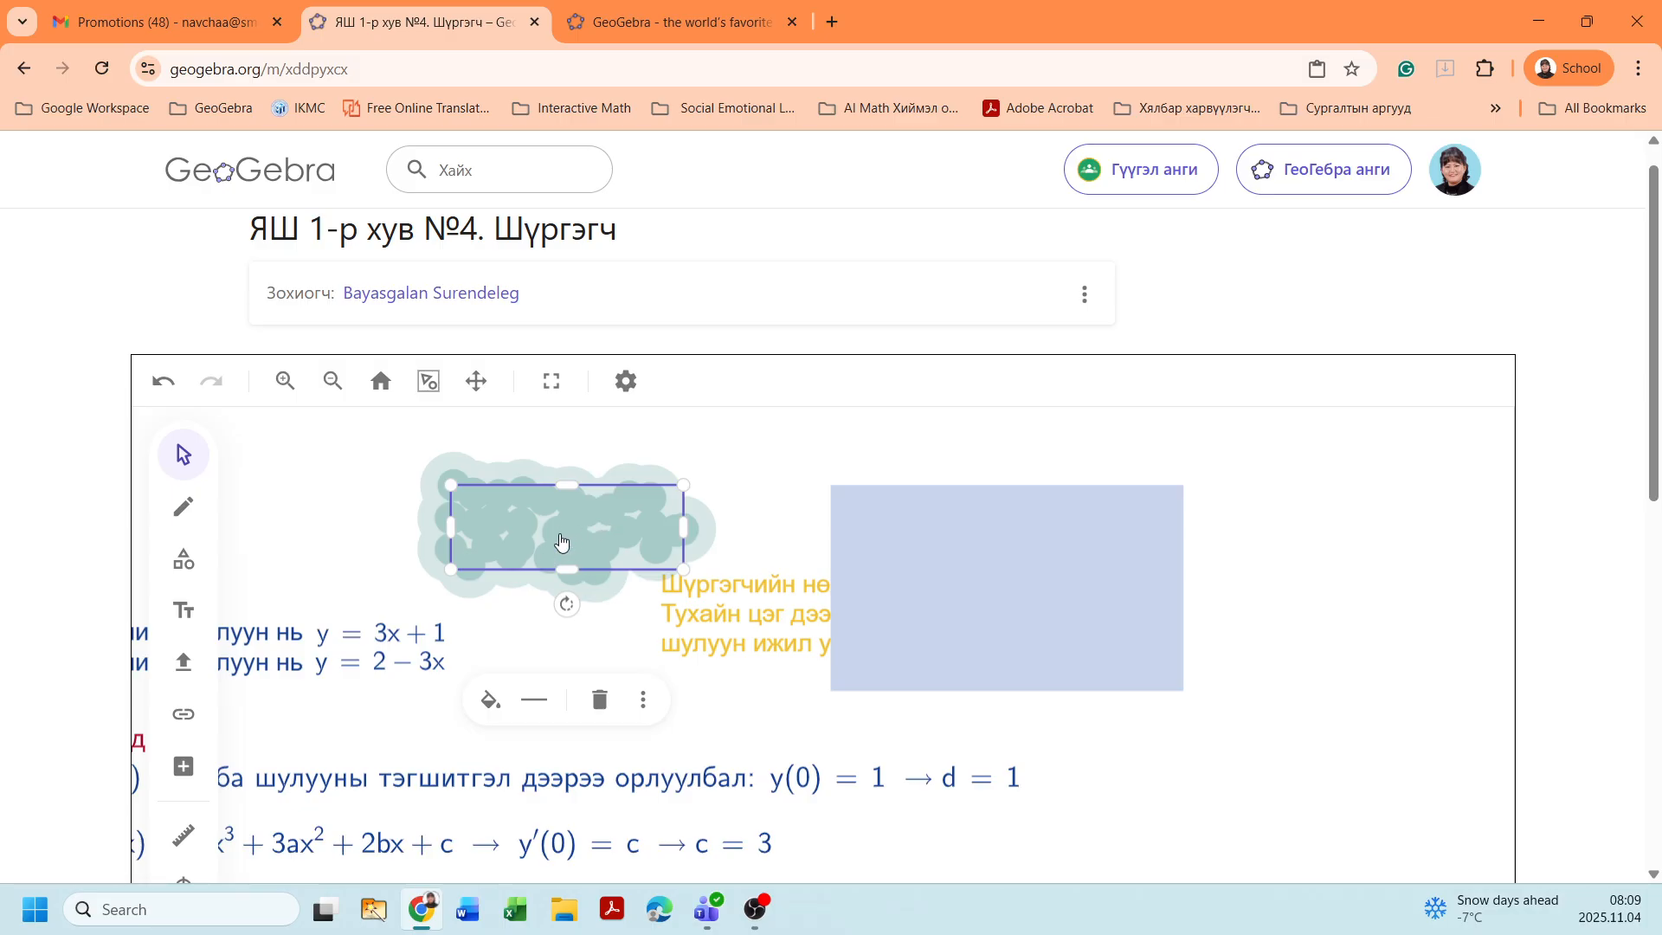
pyautogui.click(935, 564)
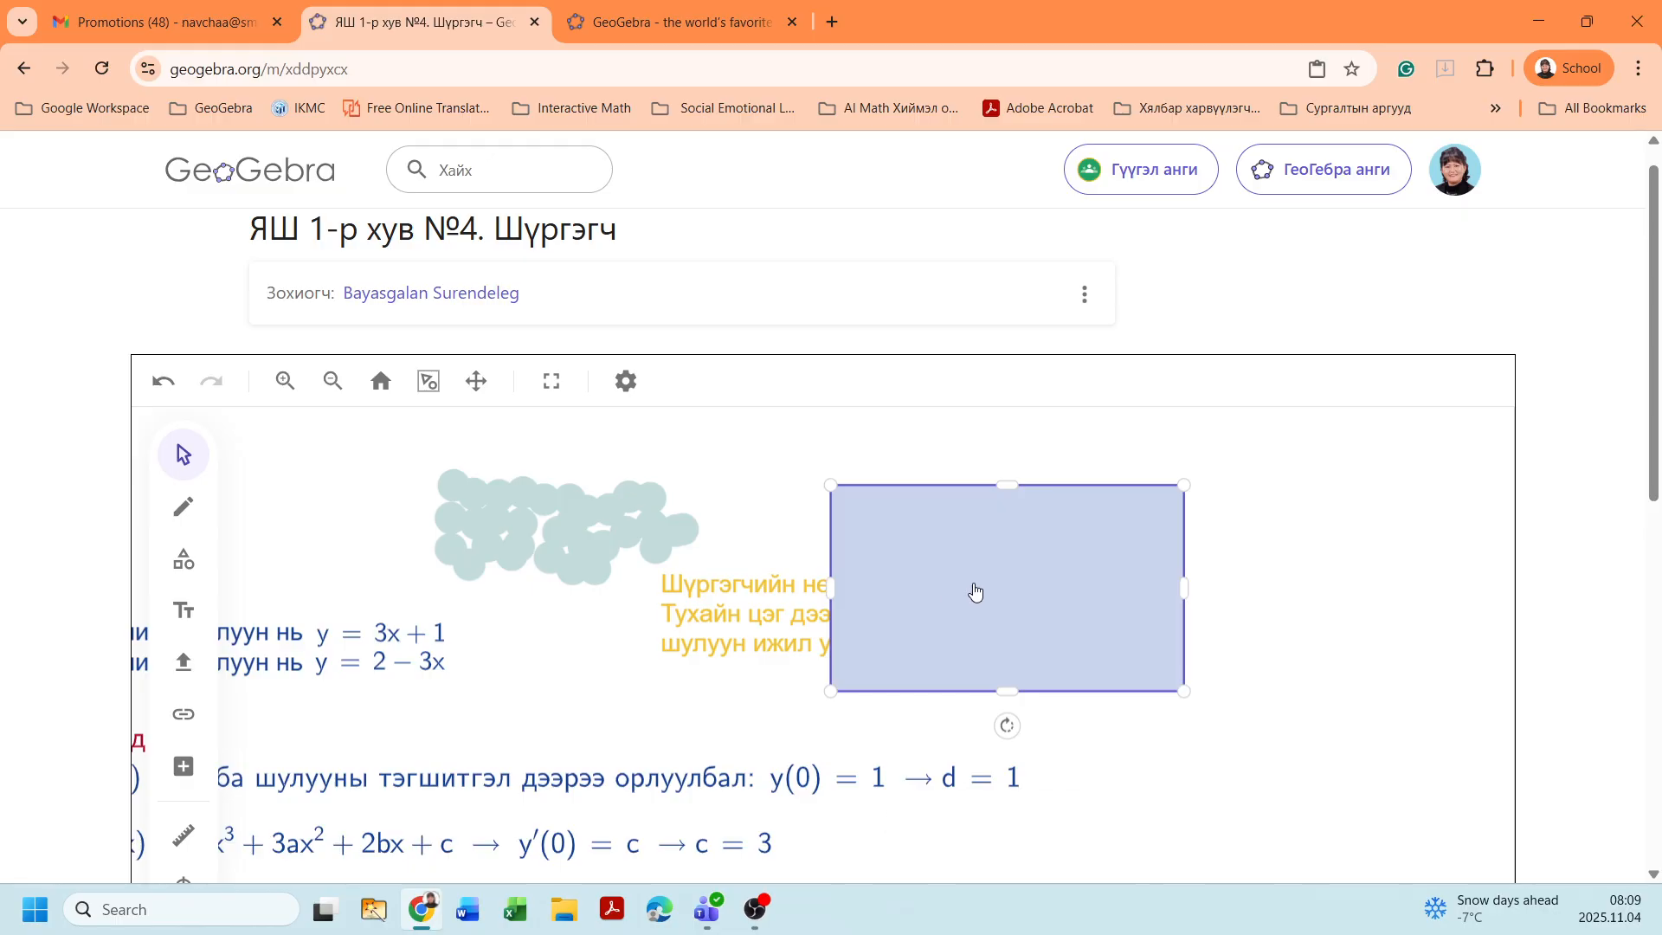
# Try to bring the yellow Шүргэгчийн нөхцөл note one level forward over the light blue box
pyautogui.click(973, 583)
pyautogui.click(719, 518)
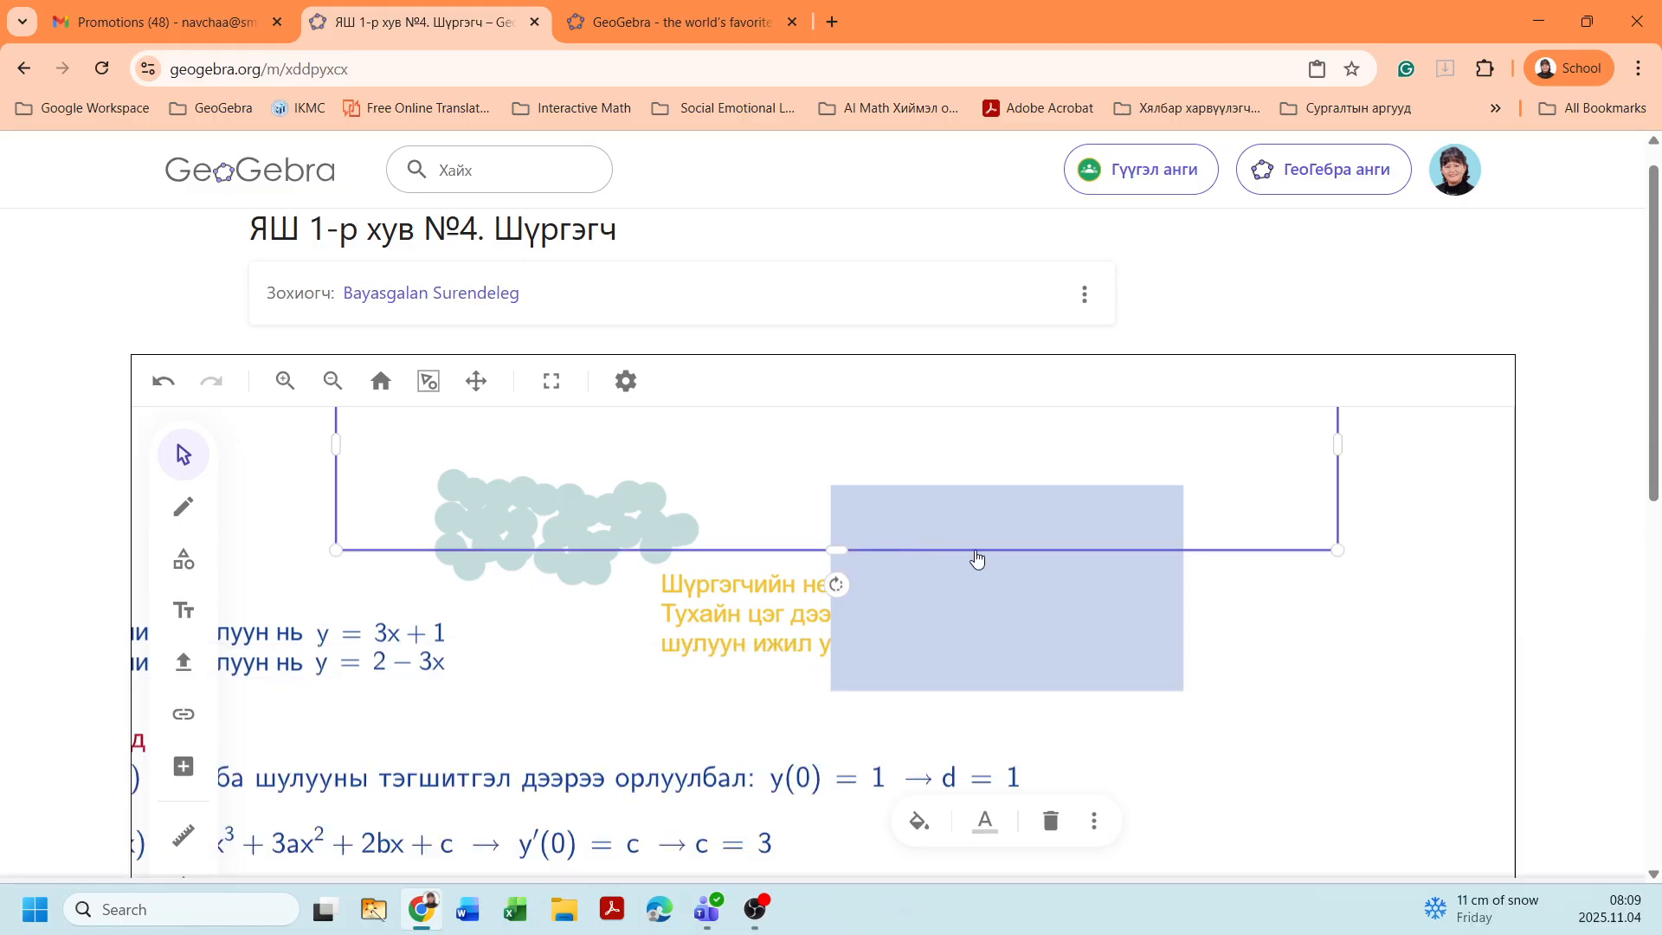
pyautogui.click(978, 562)
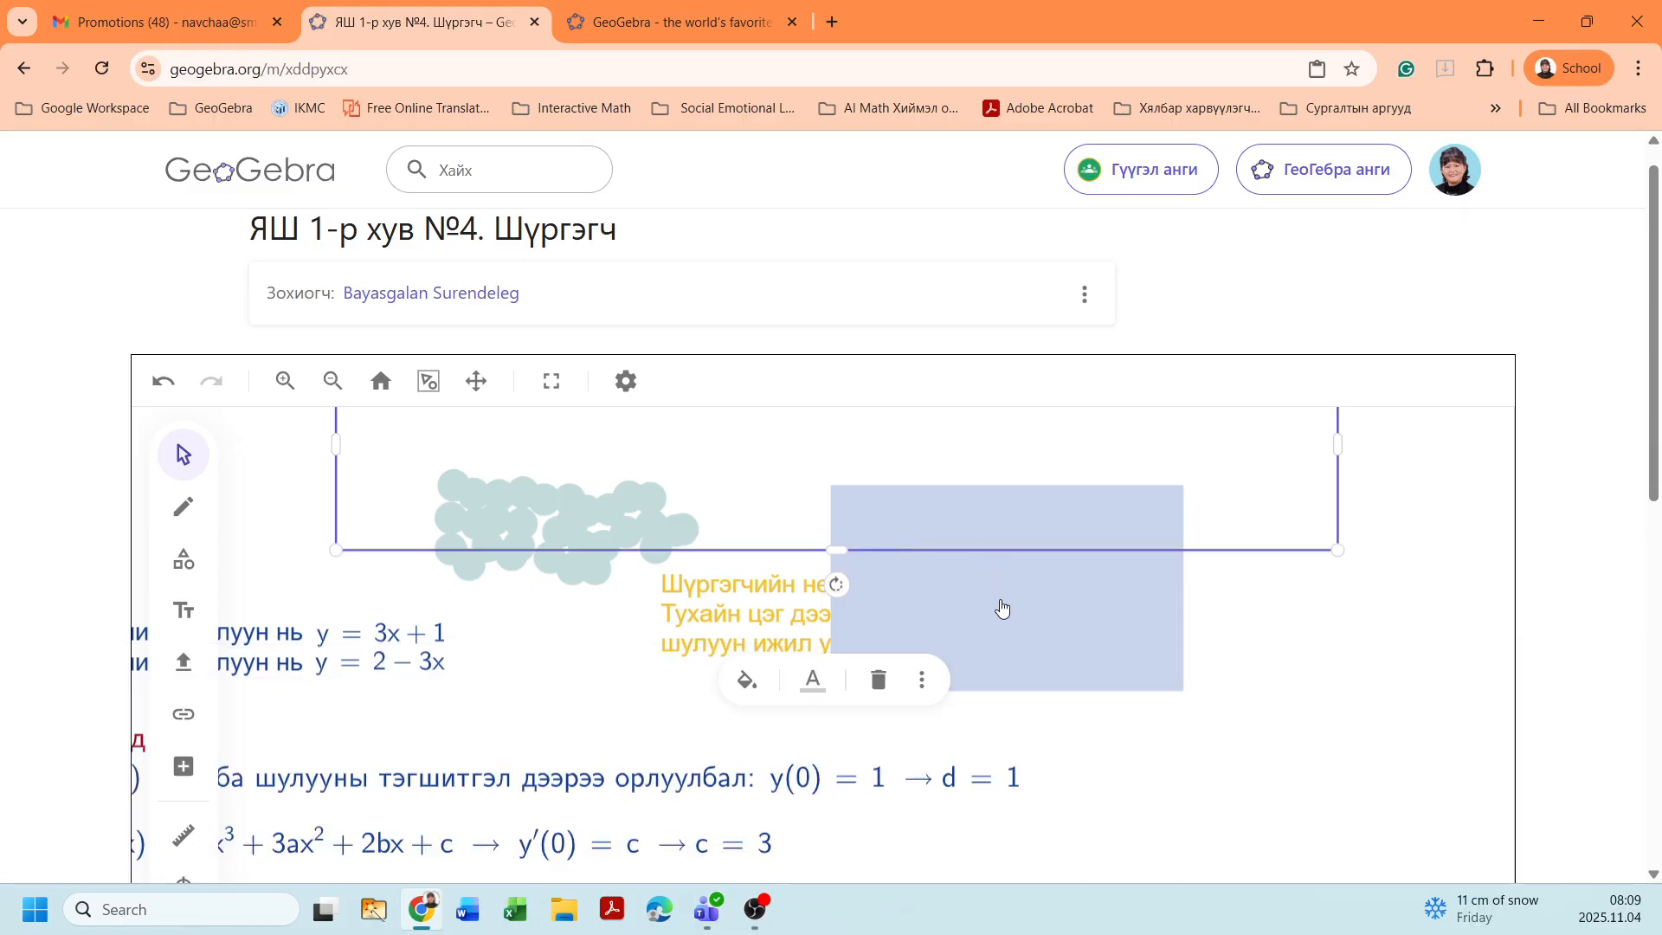
pyautogui.click(731, 616)
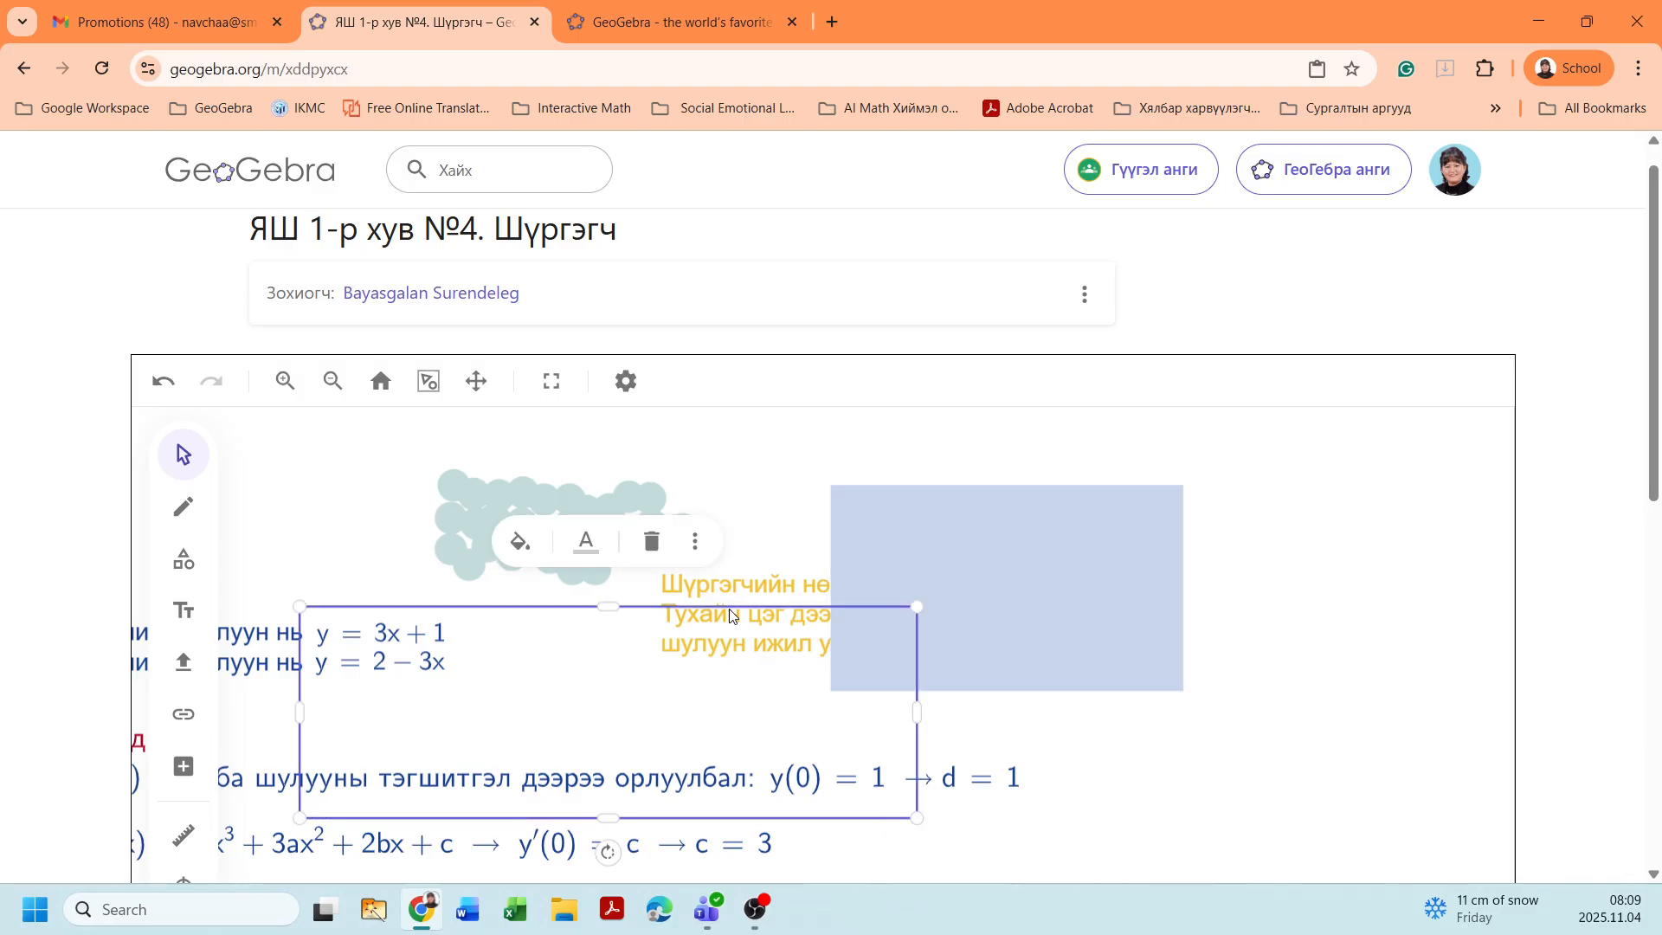
pyautogui.click(759, 589)
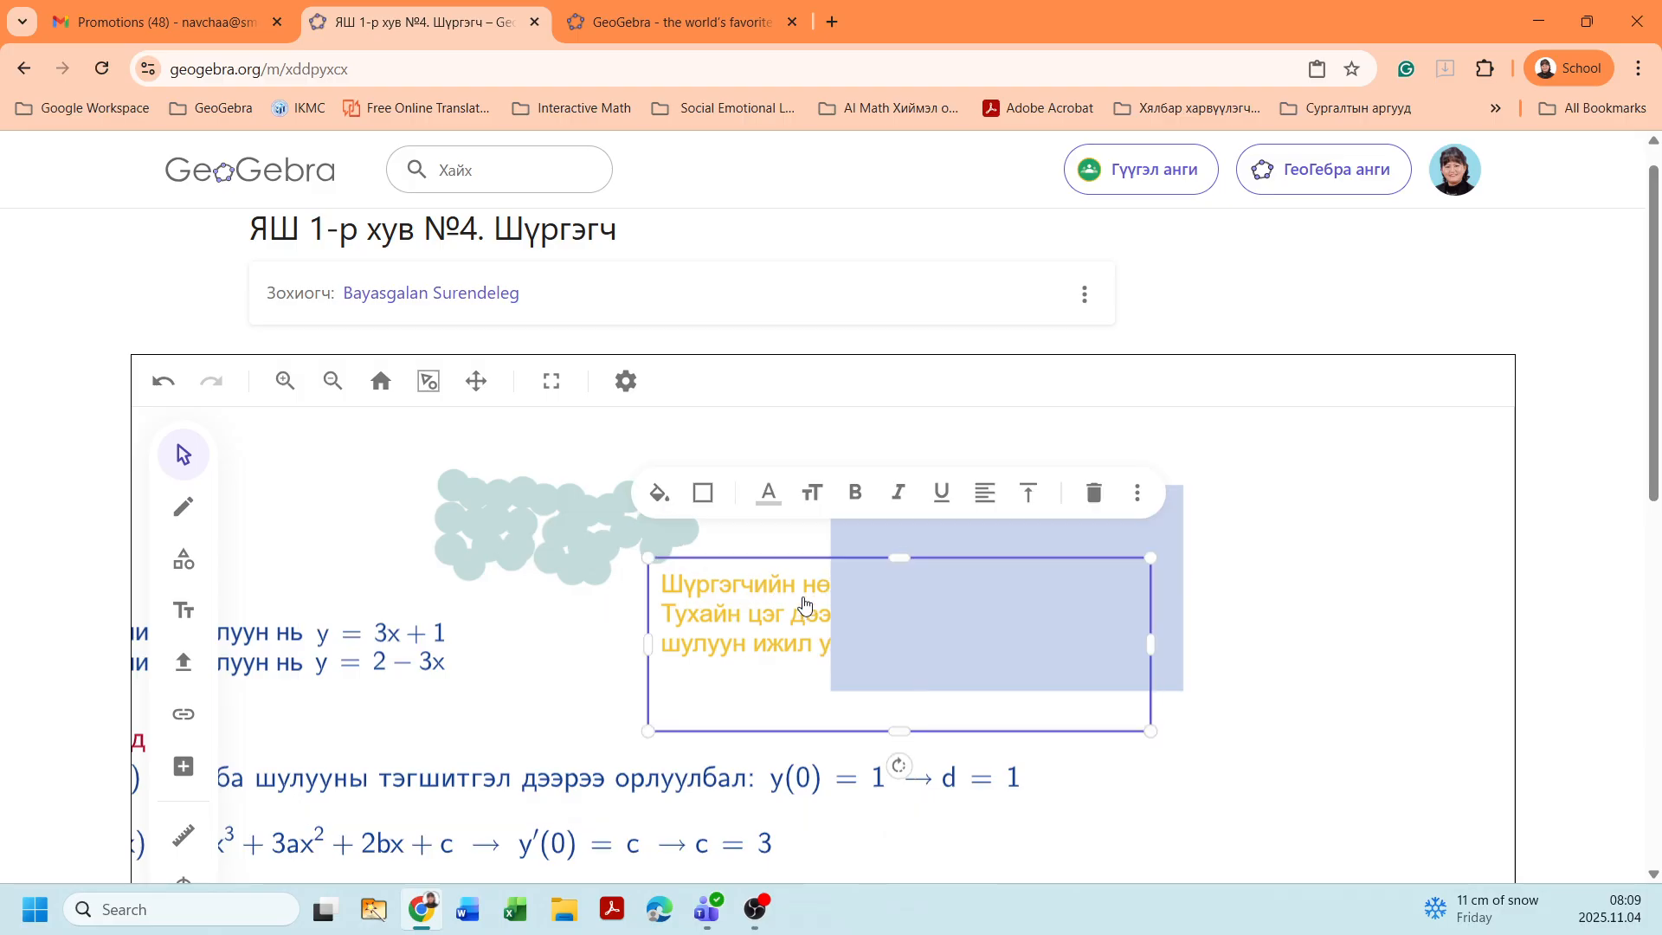
pyautogui.rightClick(755, 602)
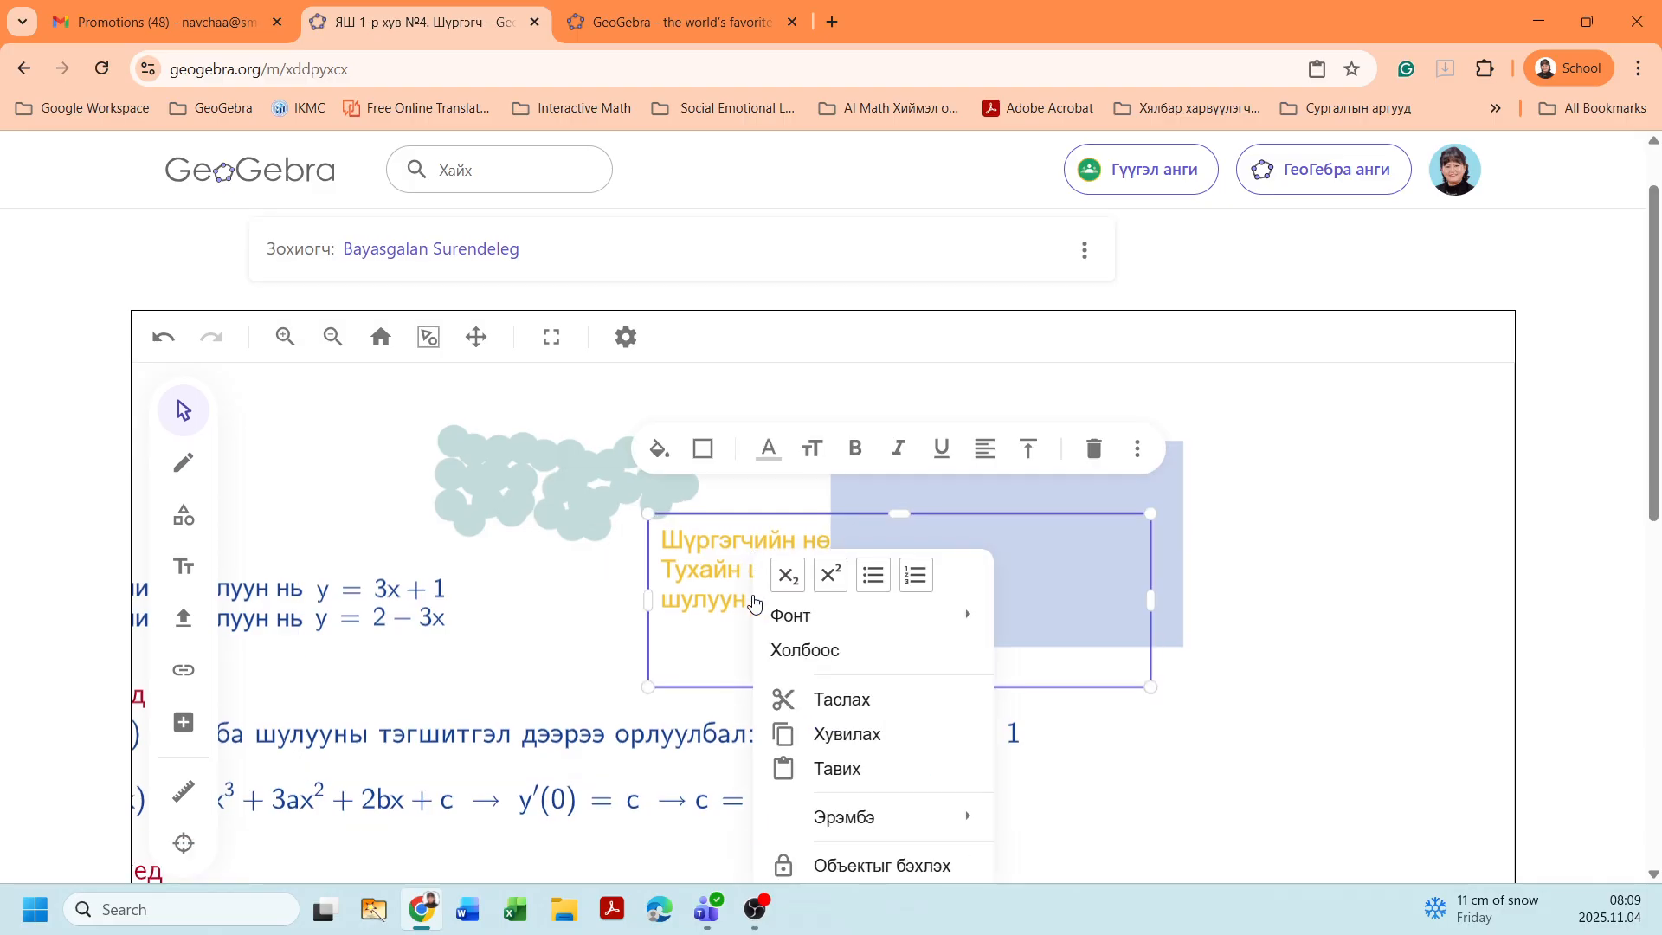
pyautogui.moveTo(885, 823)
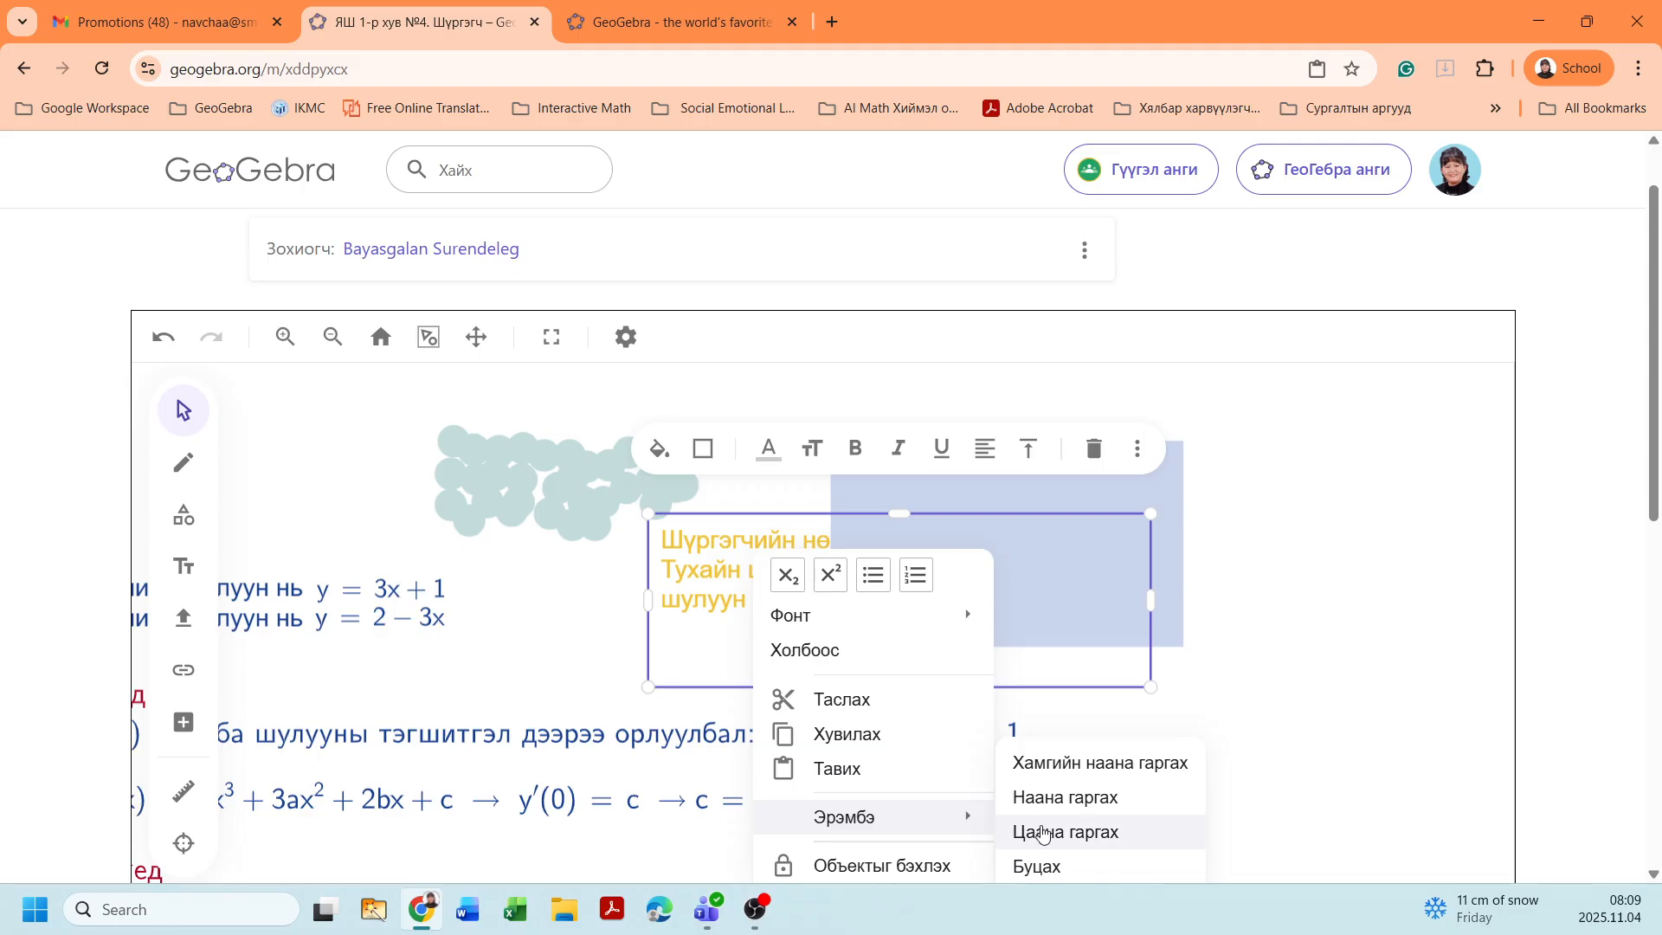
pyautogui.click(1071, 806)
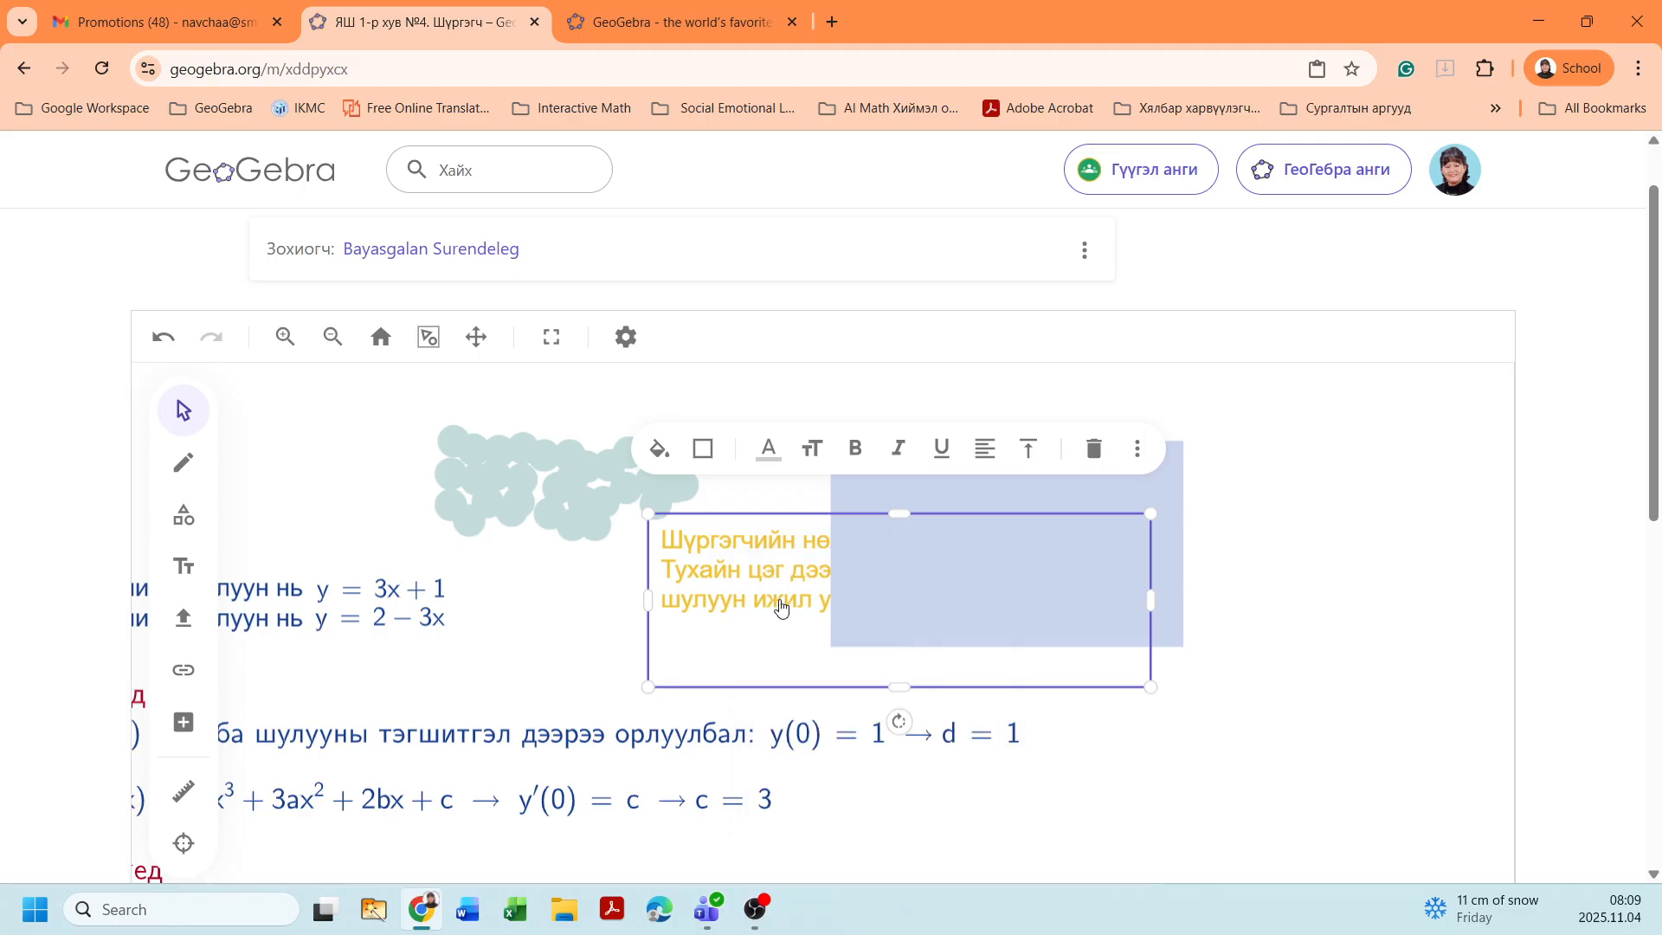
# Bring the yellow Шүргэгчийн нөхцөл note in front of all other objects
pyautogui.rightClick(731, 578)
pyautogui.doubleClick(766, 542)
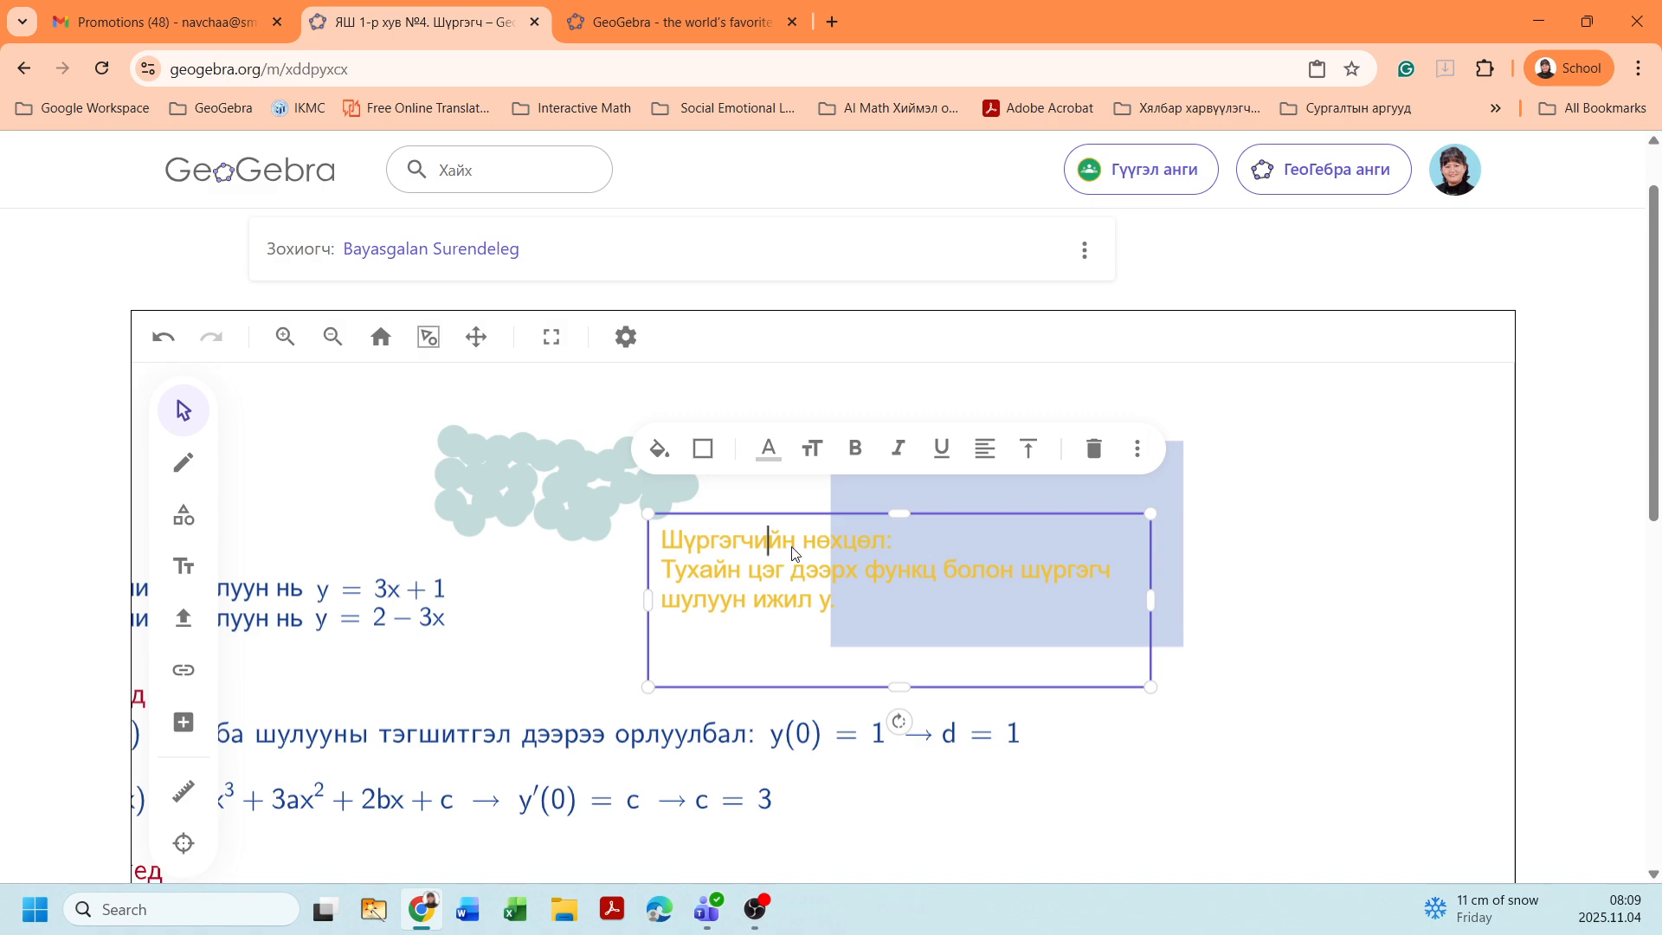
pyautogui.rightClick(796, 547)
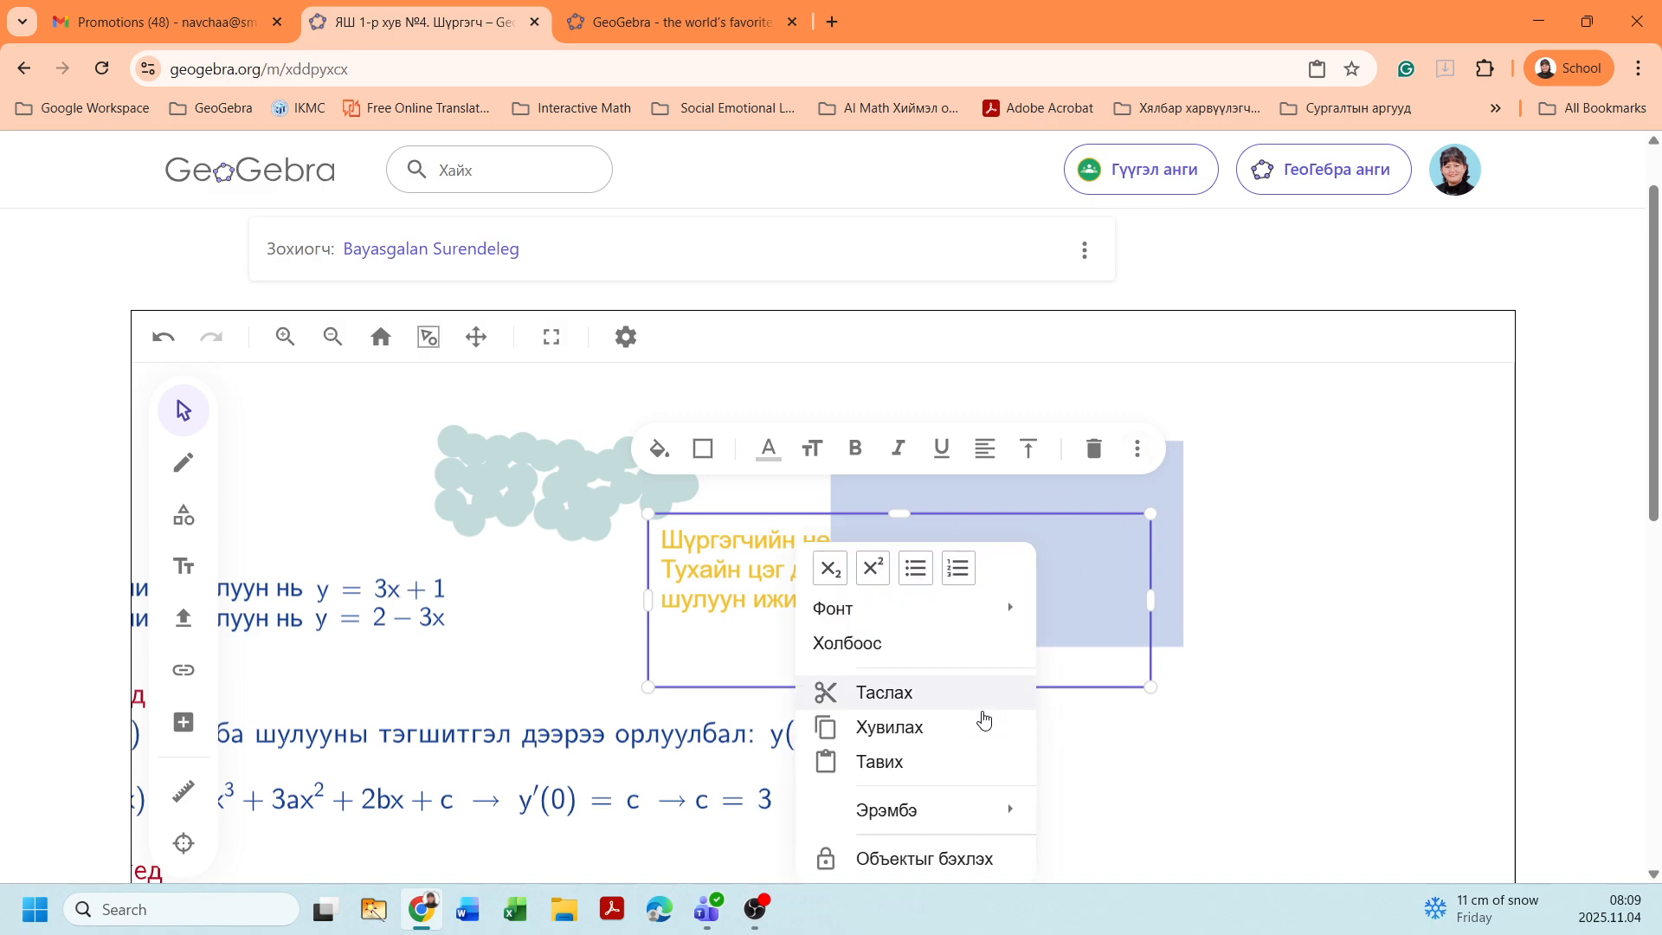
pyautogui.moveTo(944, 823)
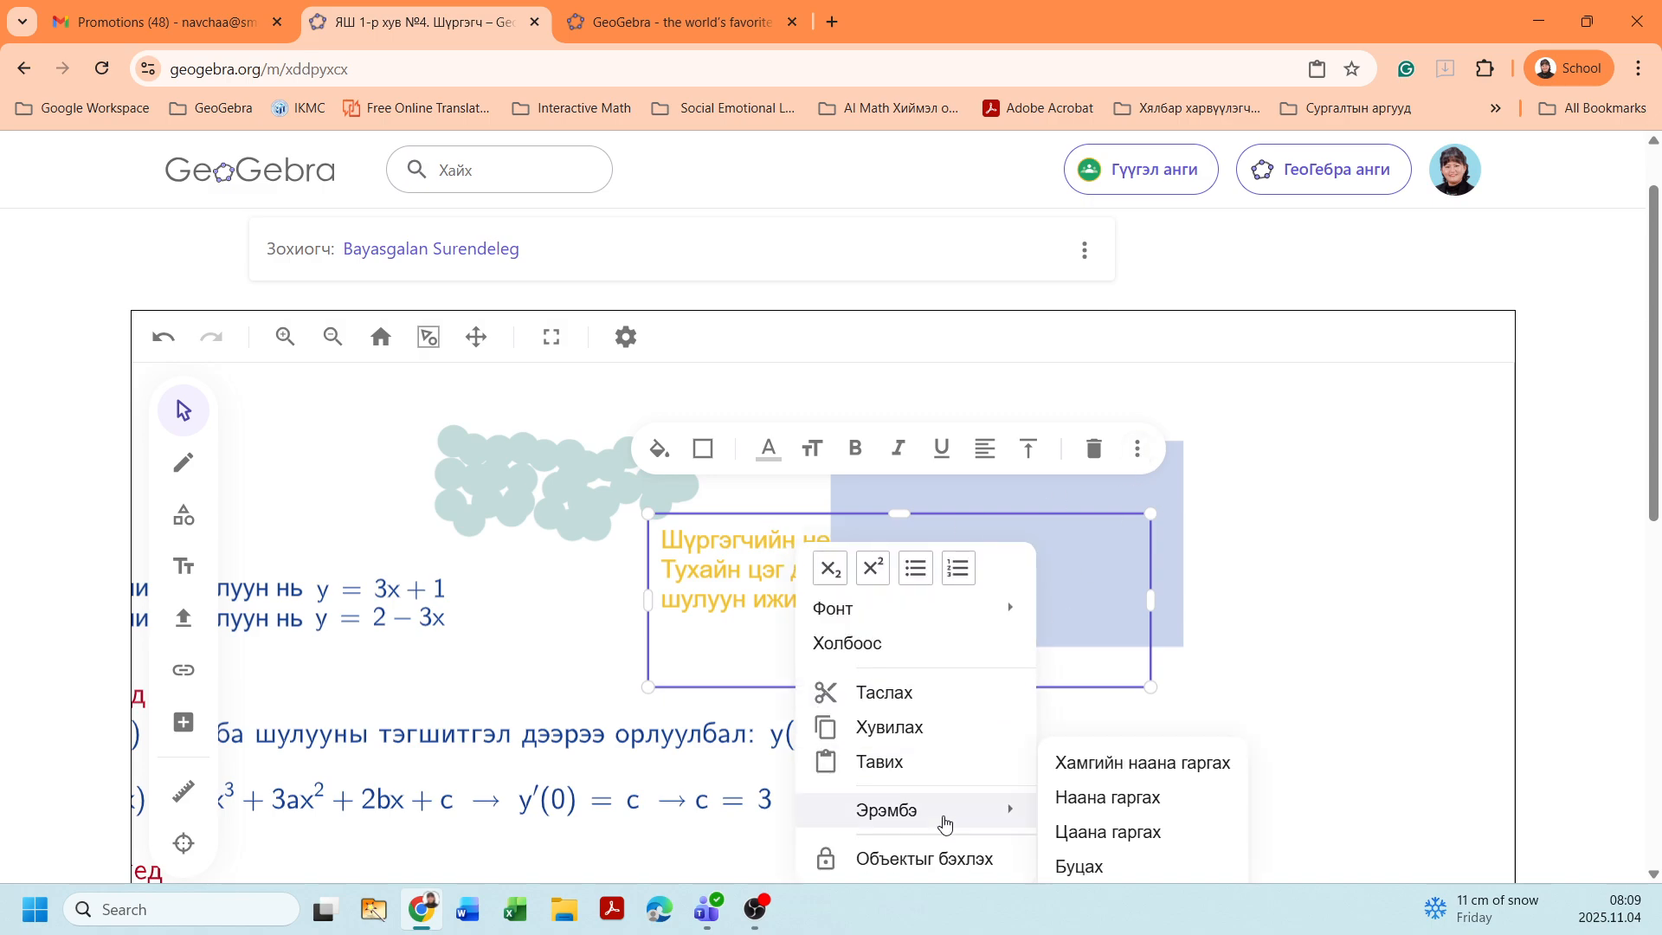
pyautogui.click(1158, 763)
# Move the yellow note onto the light blue box and narrow it so its text fits inside the box
pyautogui.moveTo(782, 568); pyautogui.dragTo(914, 515)
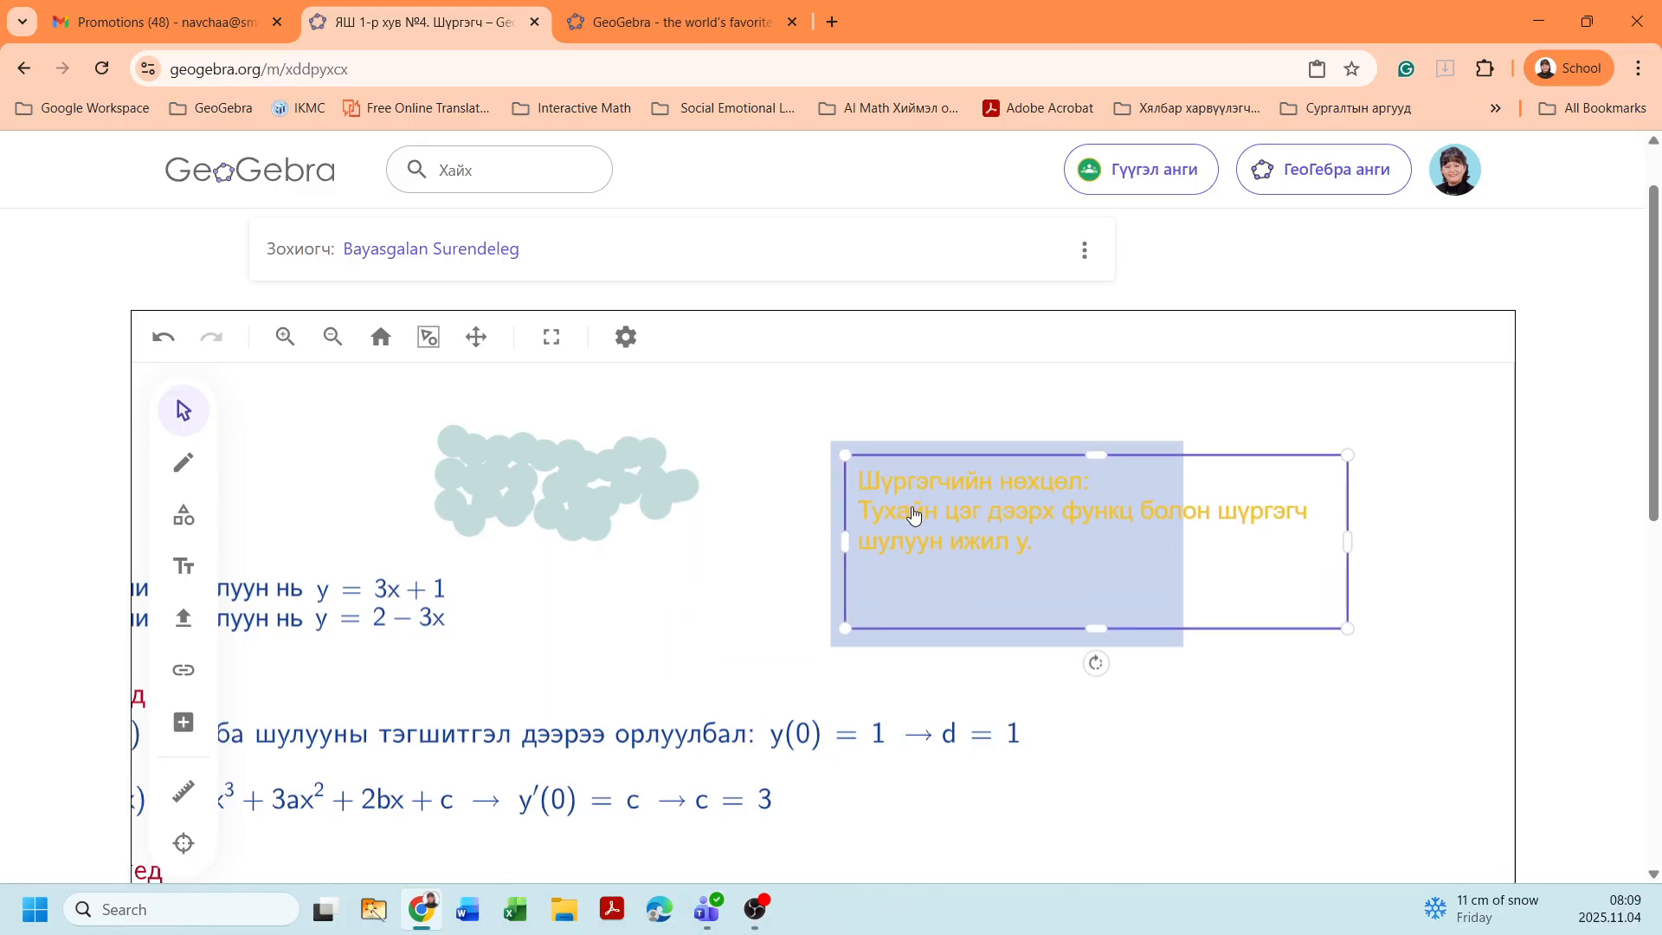
pyautogui.moveTo(1348, 546); pyautogui.dragTo(1141, 554)
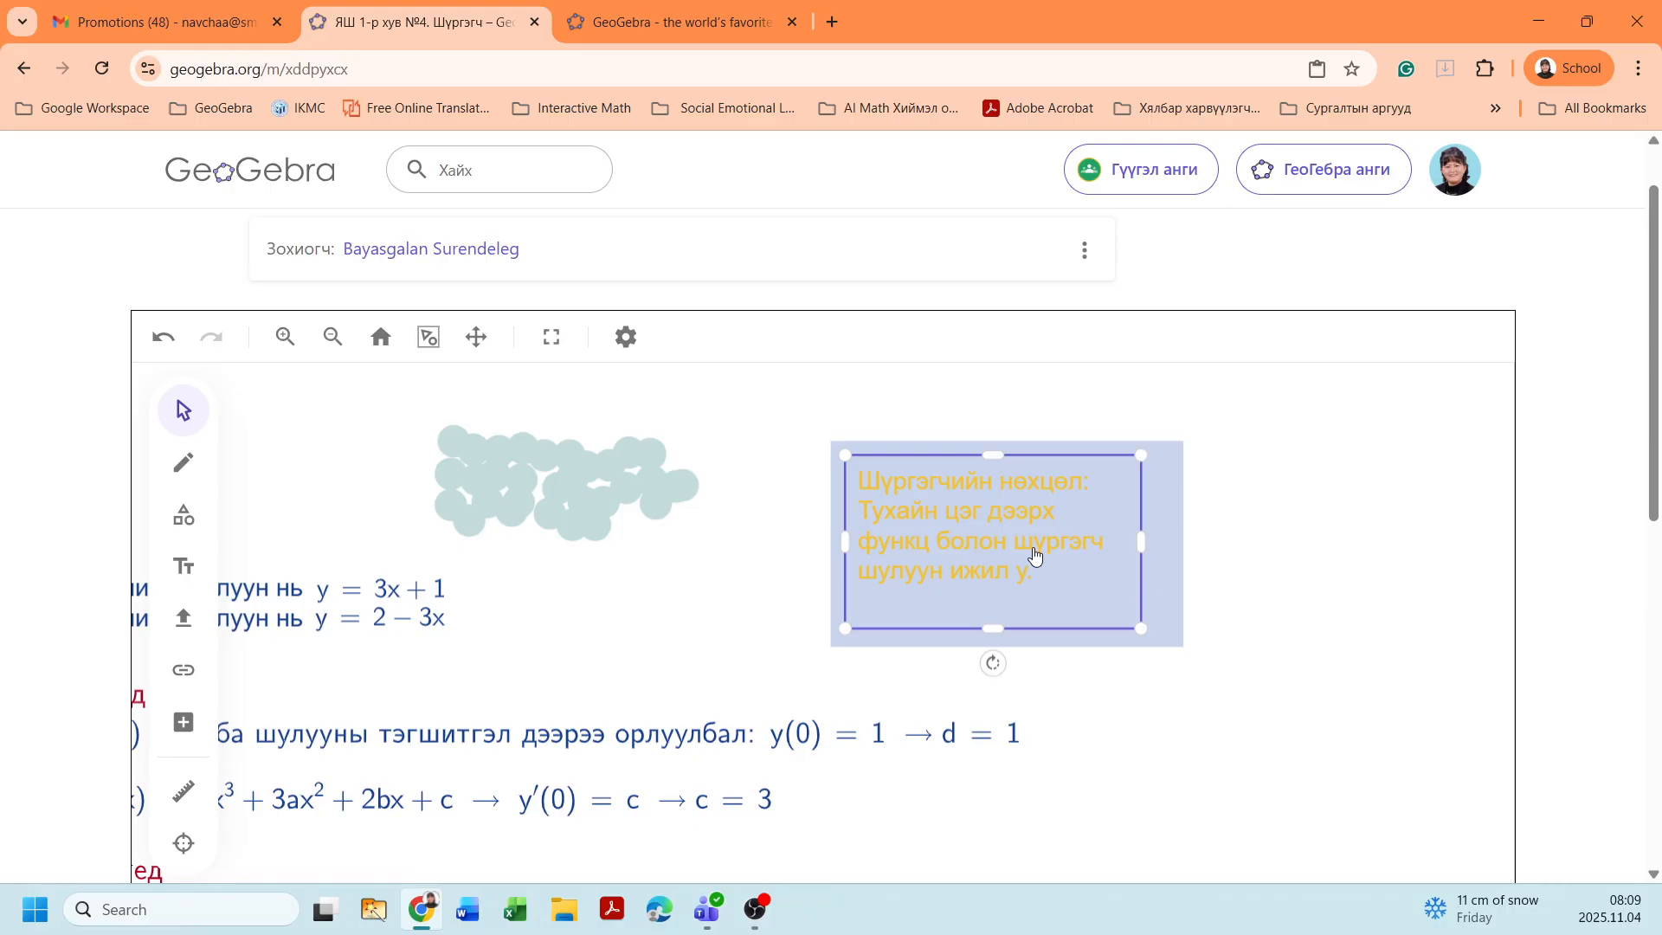
pyautogui.click(1166, 577)
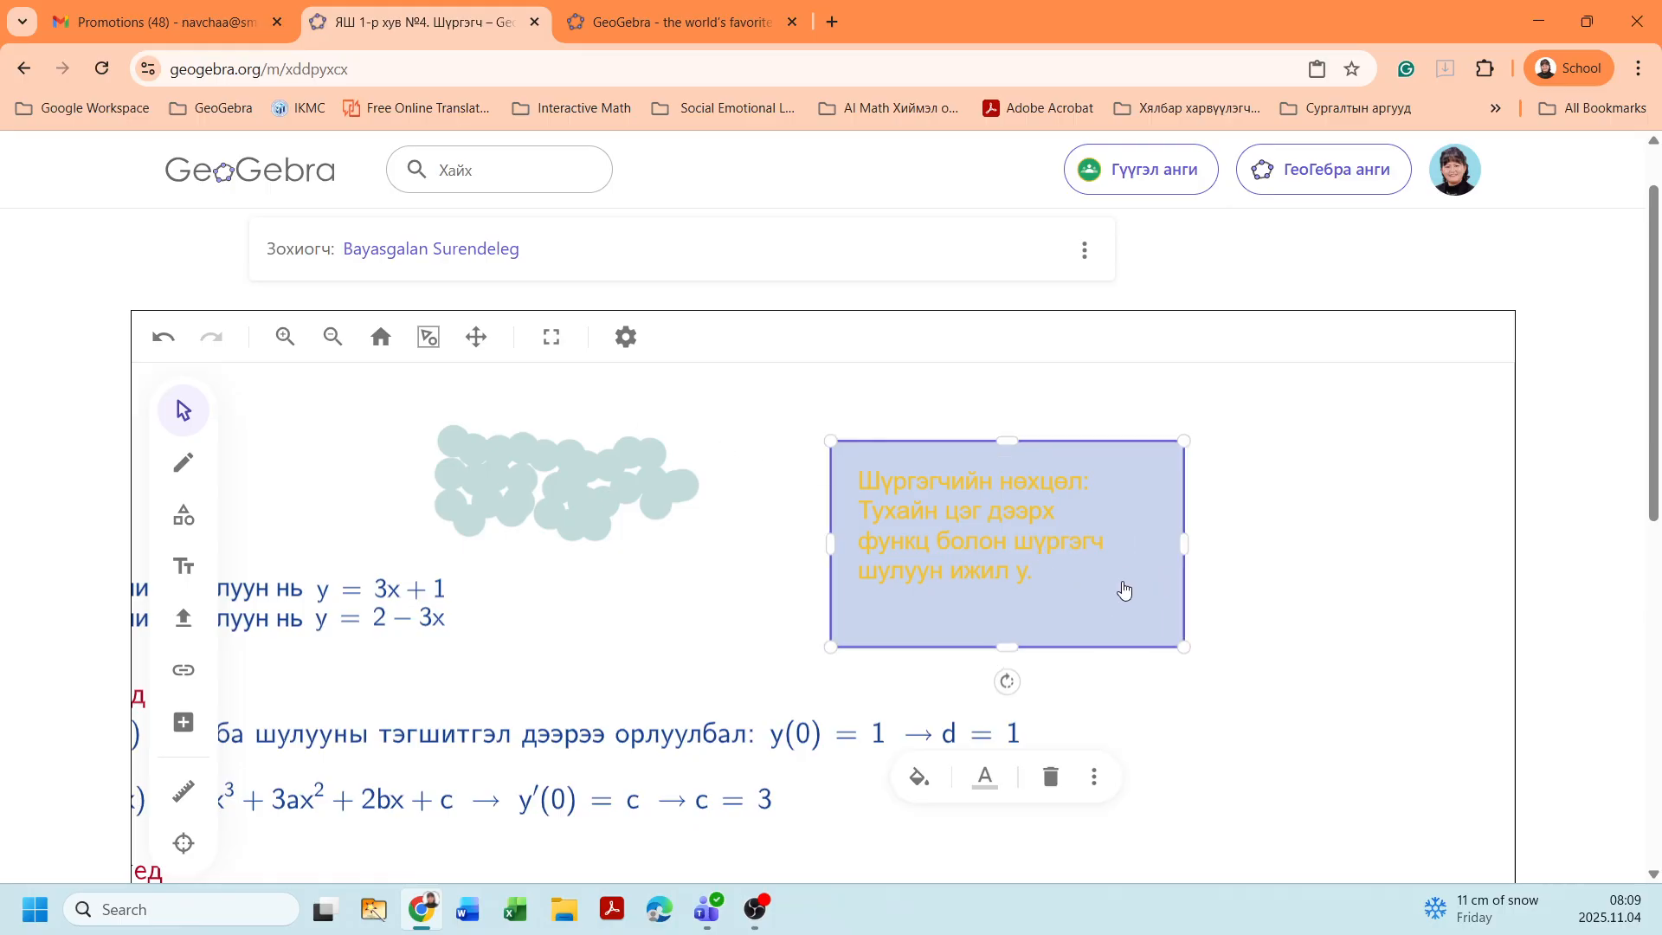
pyautogui.click(1009, 548)
pyautogui.click(1163, 576)
# Change the text colour of the Шүргэгчийн нөхцөл note to red
pyautogui.click(927, 517)
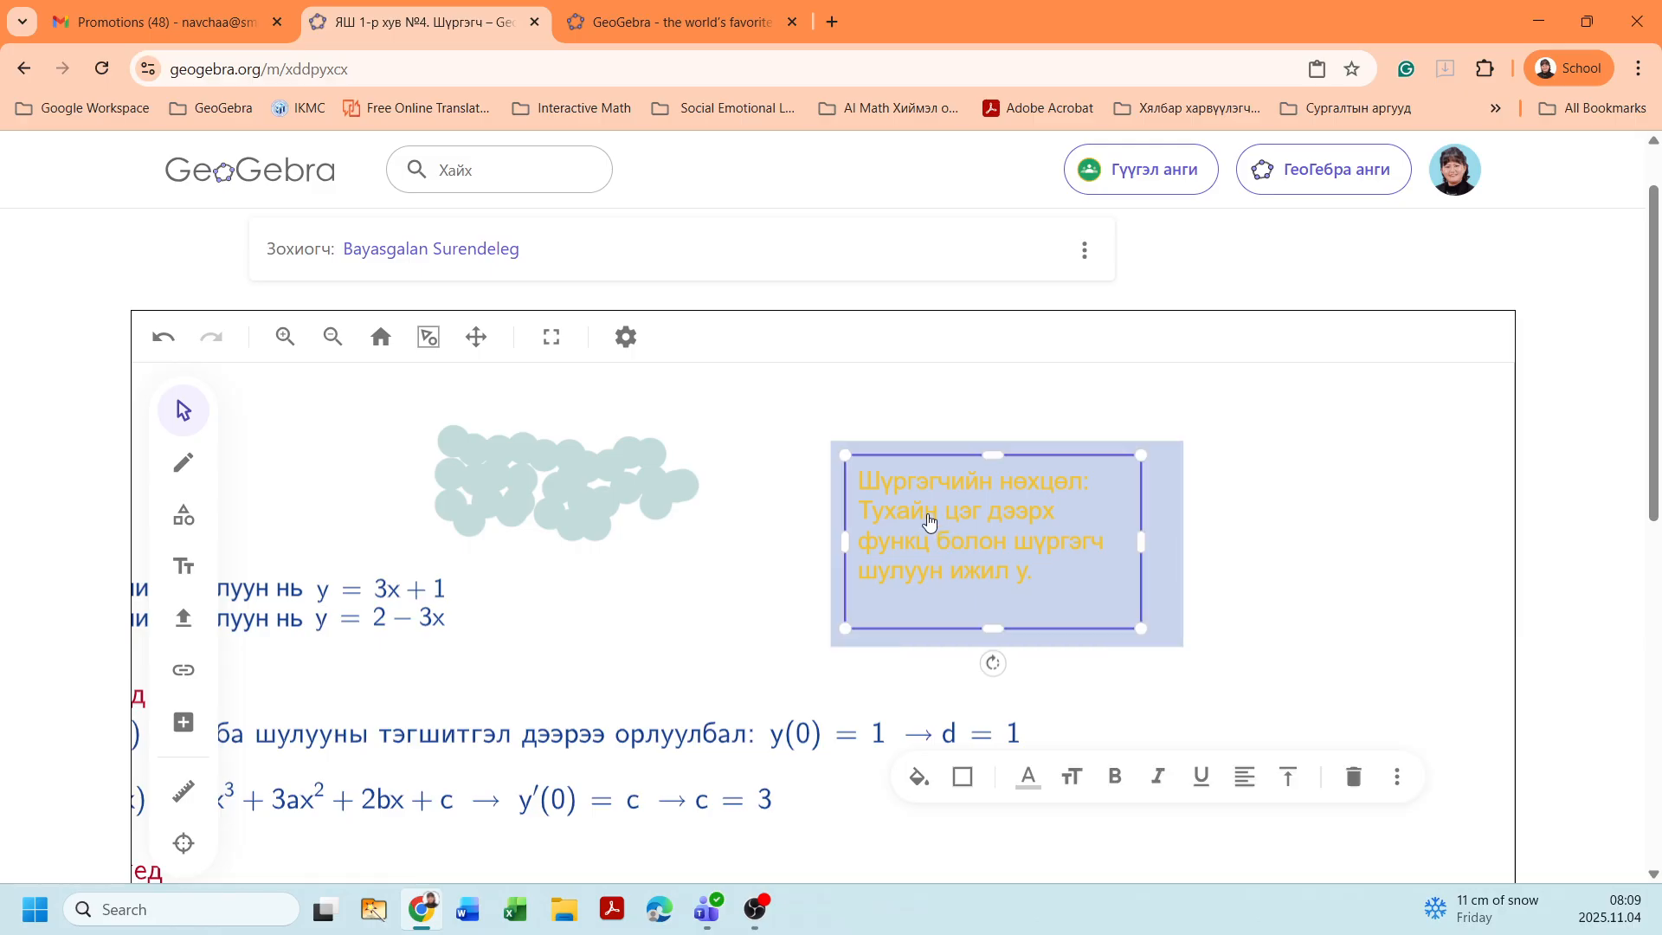
pyautogui.click(861, 391)
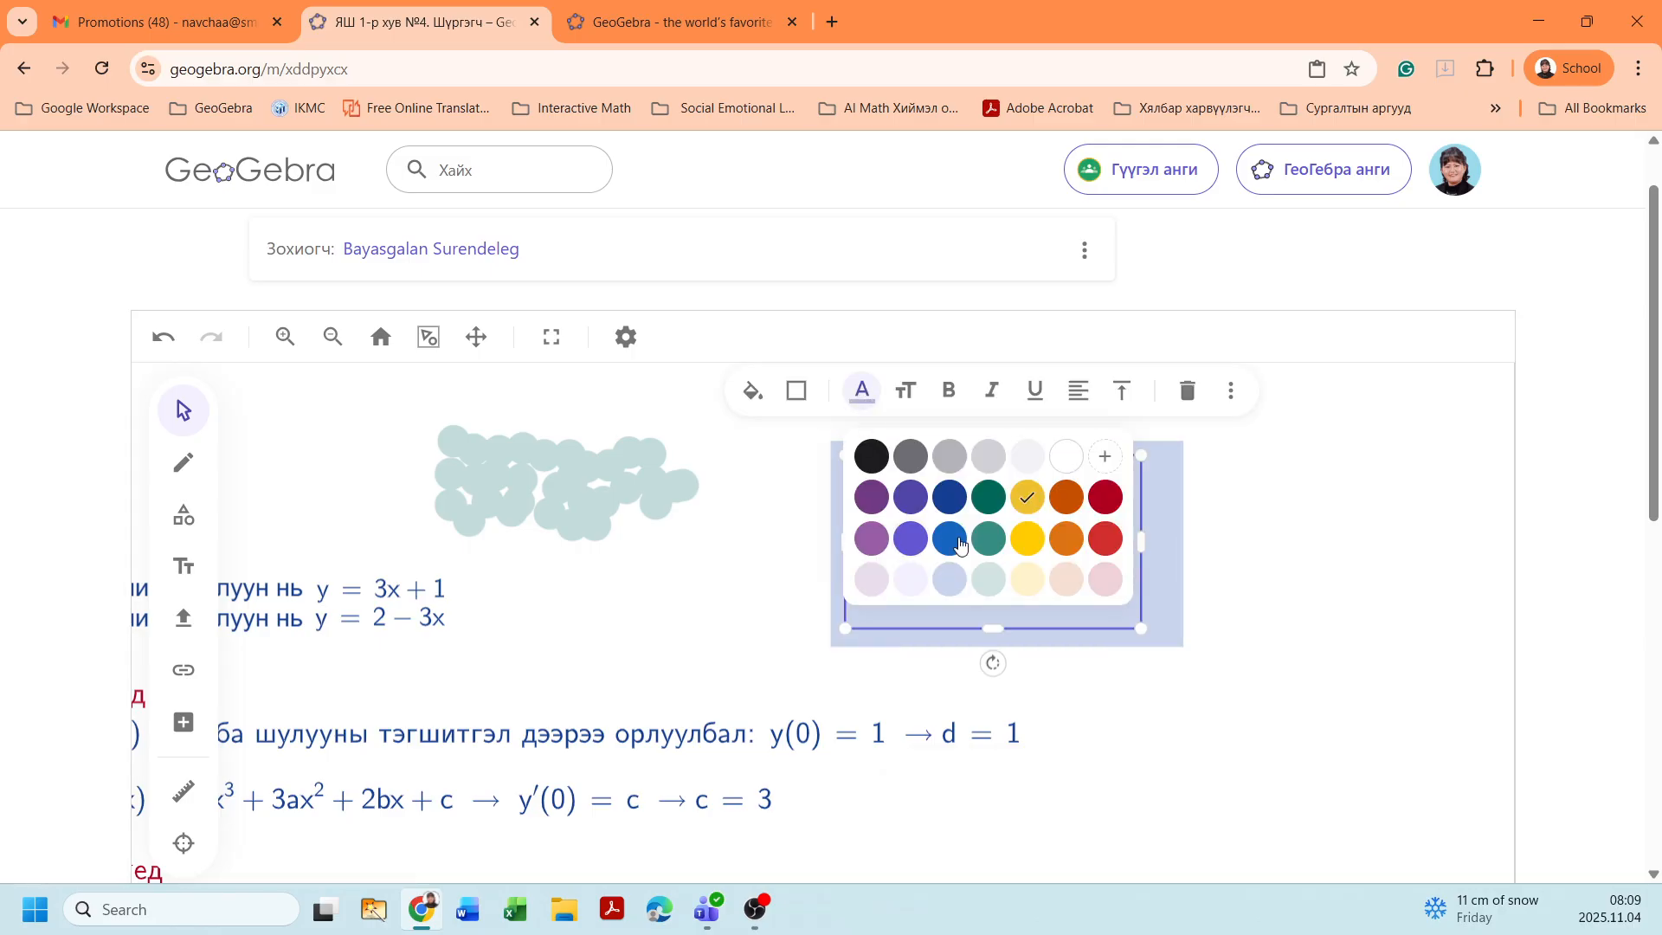
pyautogui.click(1106, 539)
pyautogui.click(1236, 523)
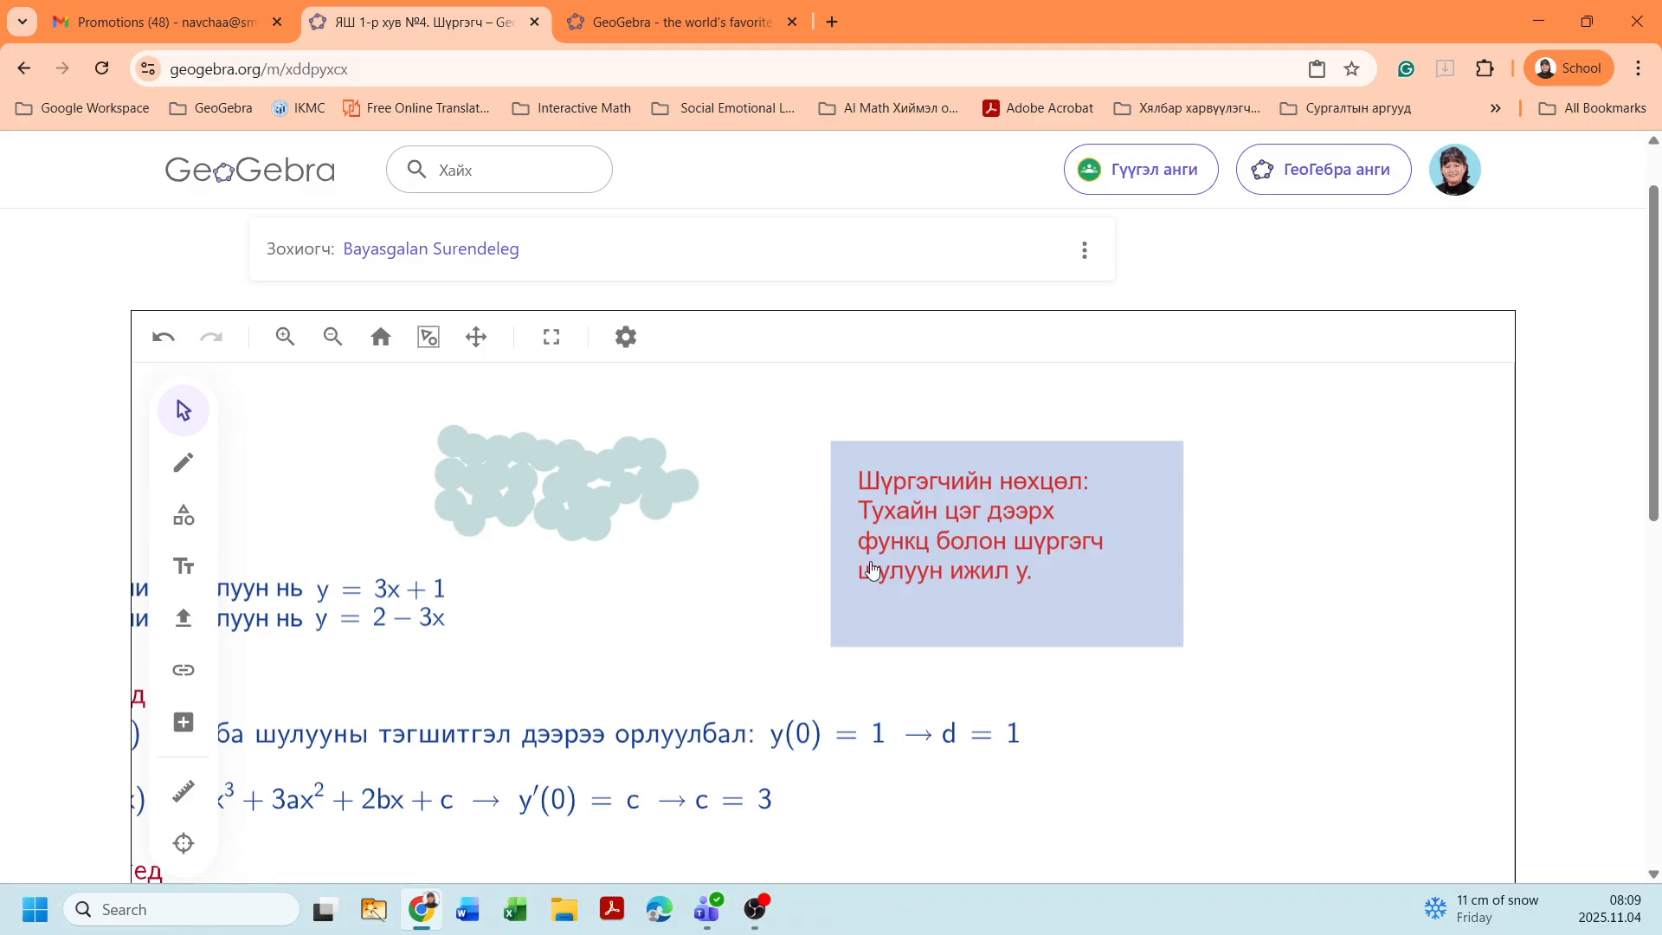
# Move the embedded graphing calculator from the right of the solution down and left, just under the x = 0 equations
pyautogui.click(575, 535)
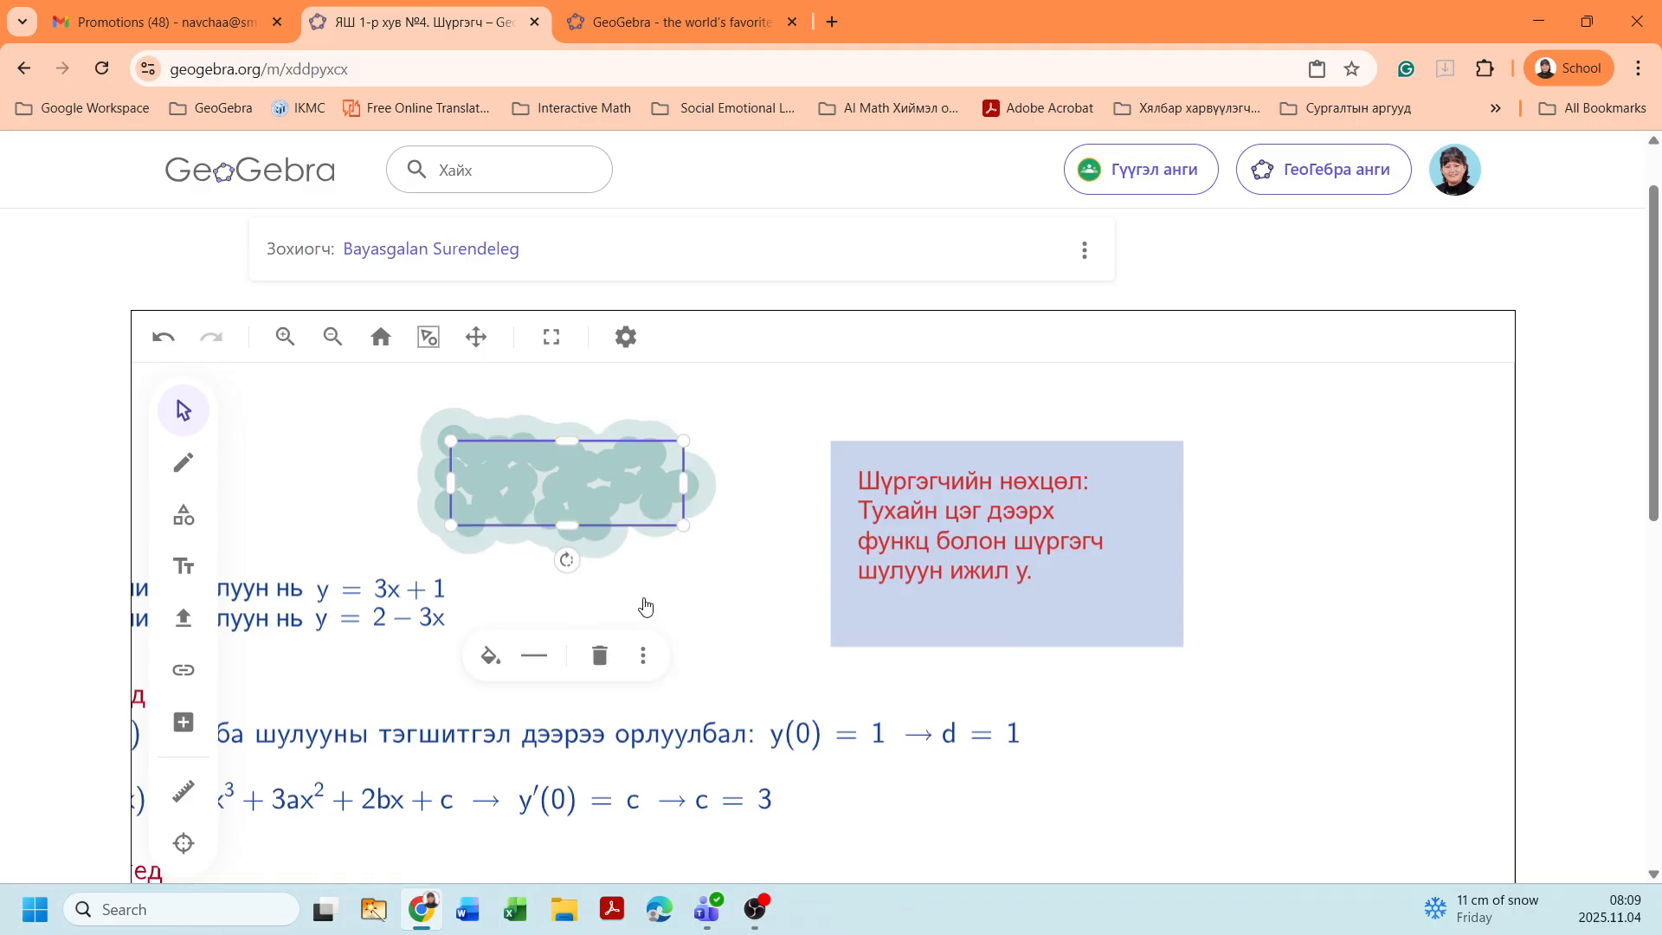
pyautogui.click(476, 337)
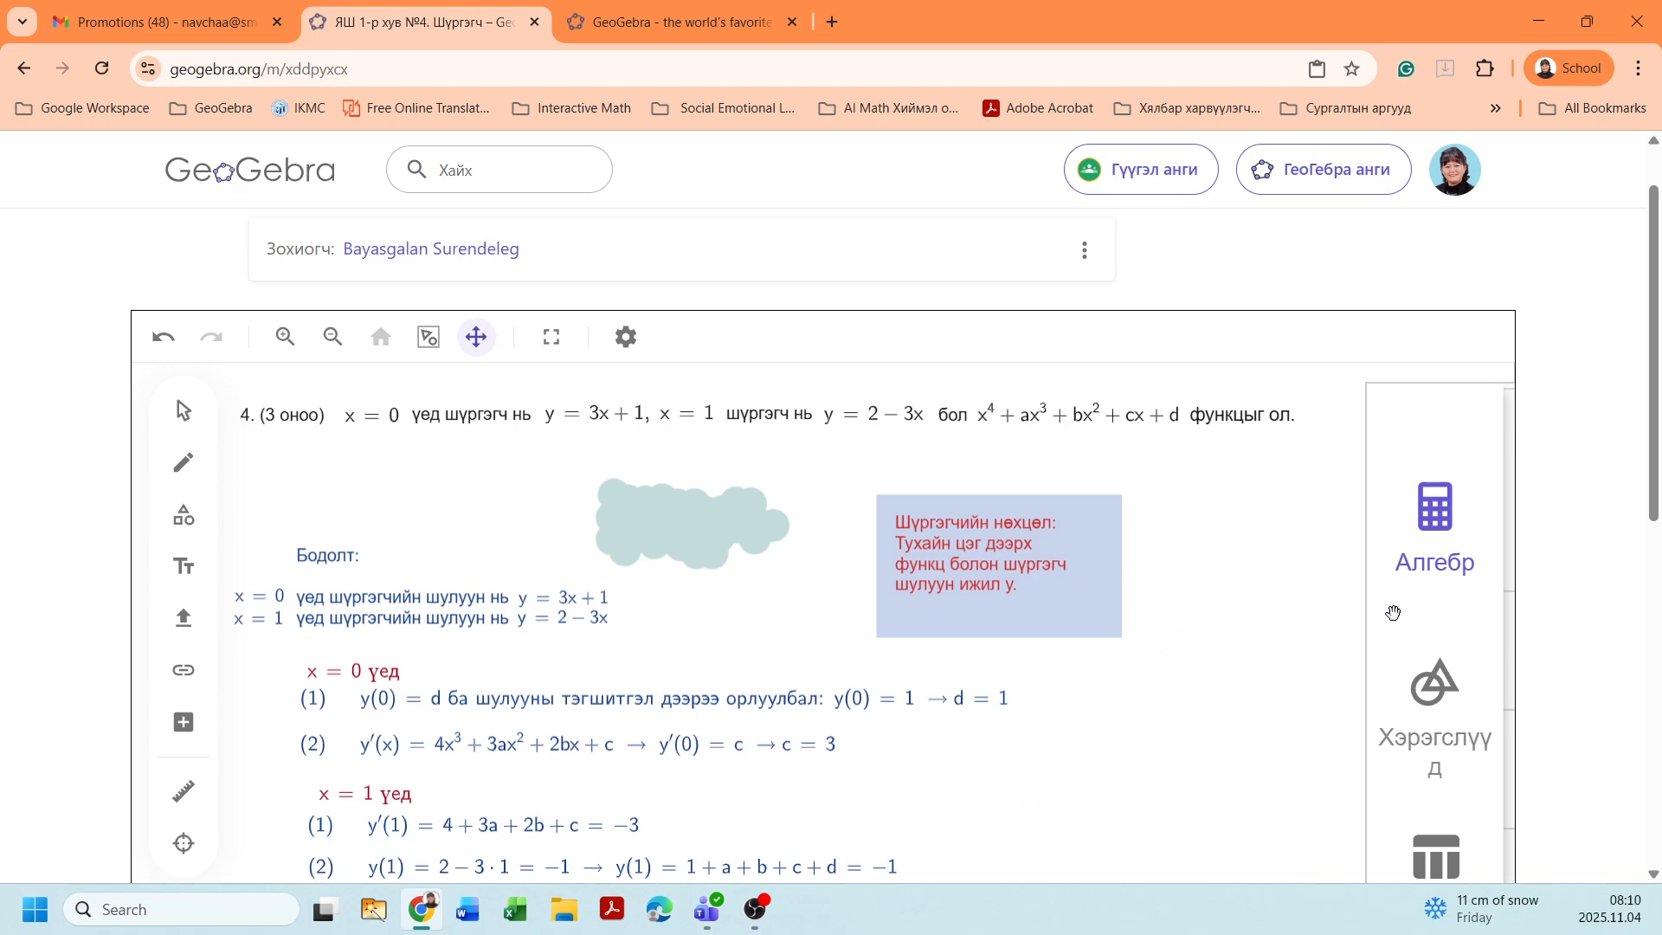
pyautogui.click(165, 420)
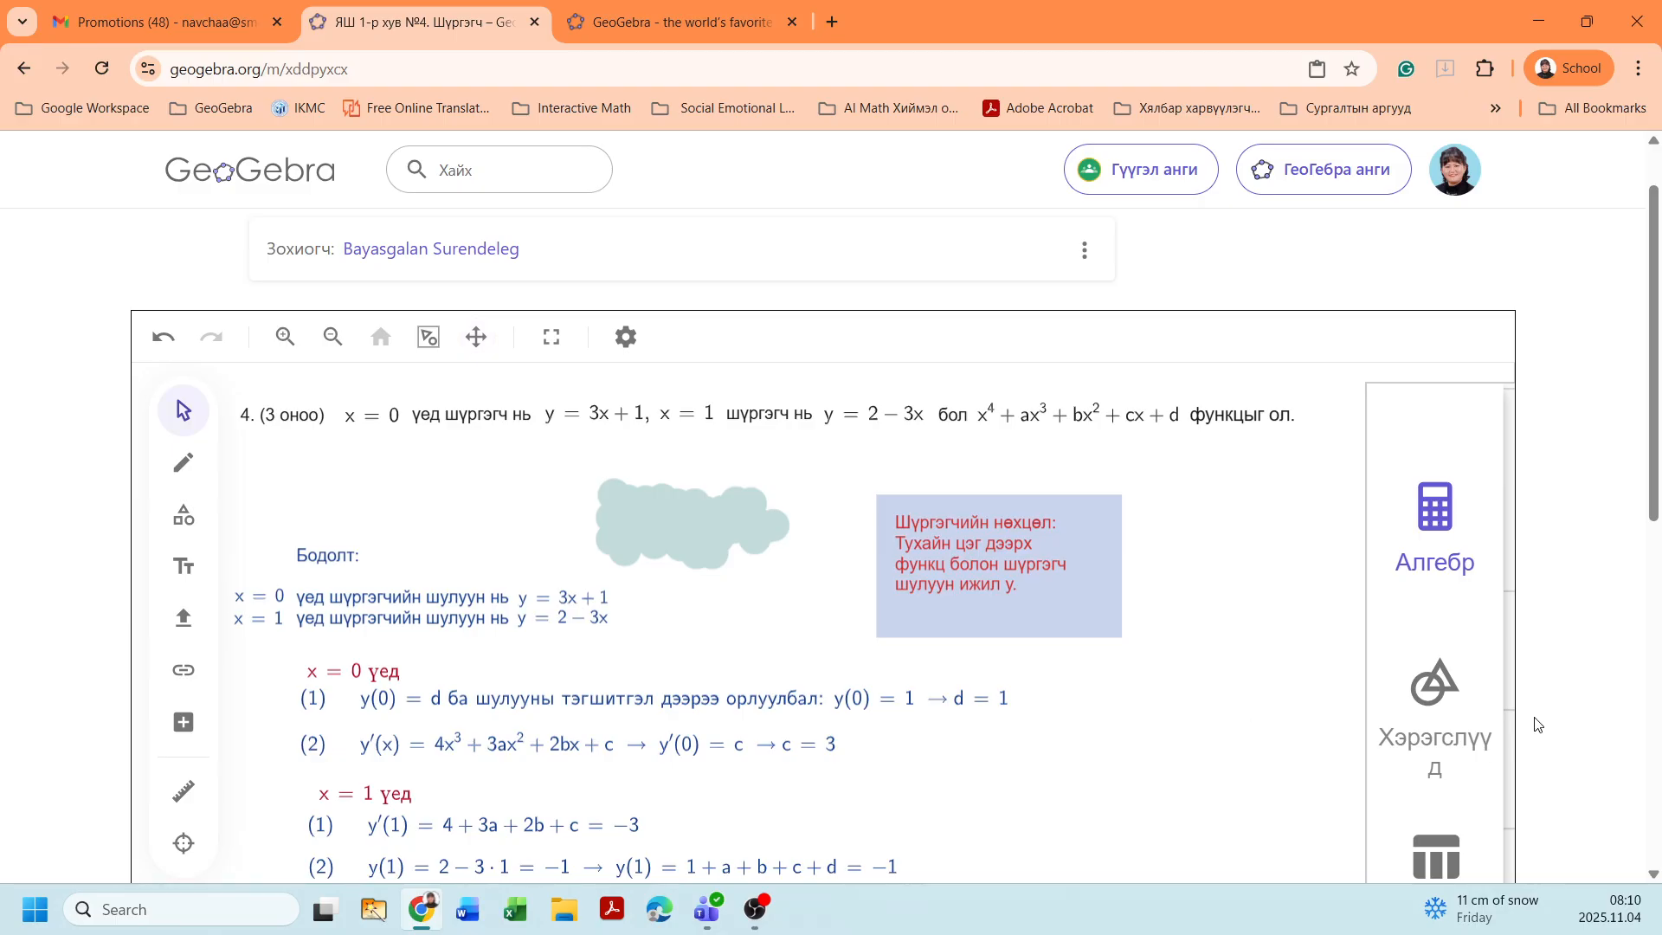
pyautogui.moveTo(1426, 660); pyautogui.dragTo(413, 705)
pyautogui.moveTo(563, 471); pyautogui.dragTo(482, 790)
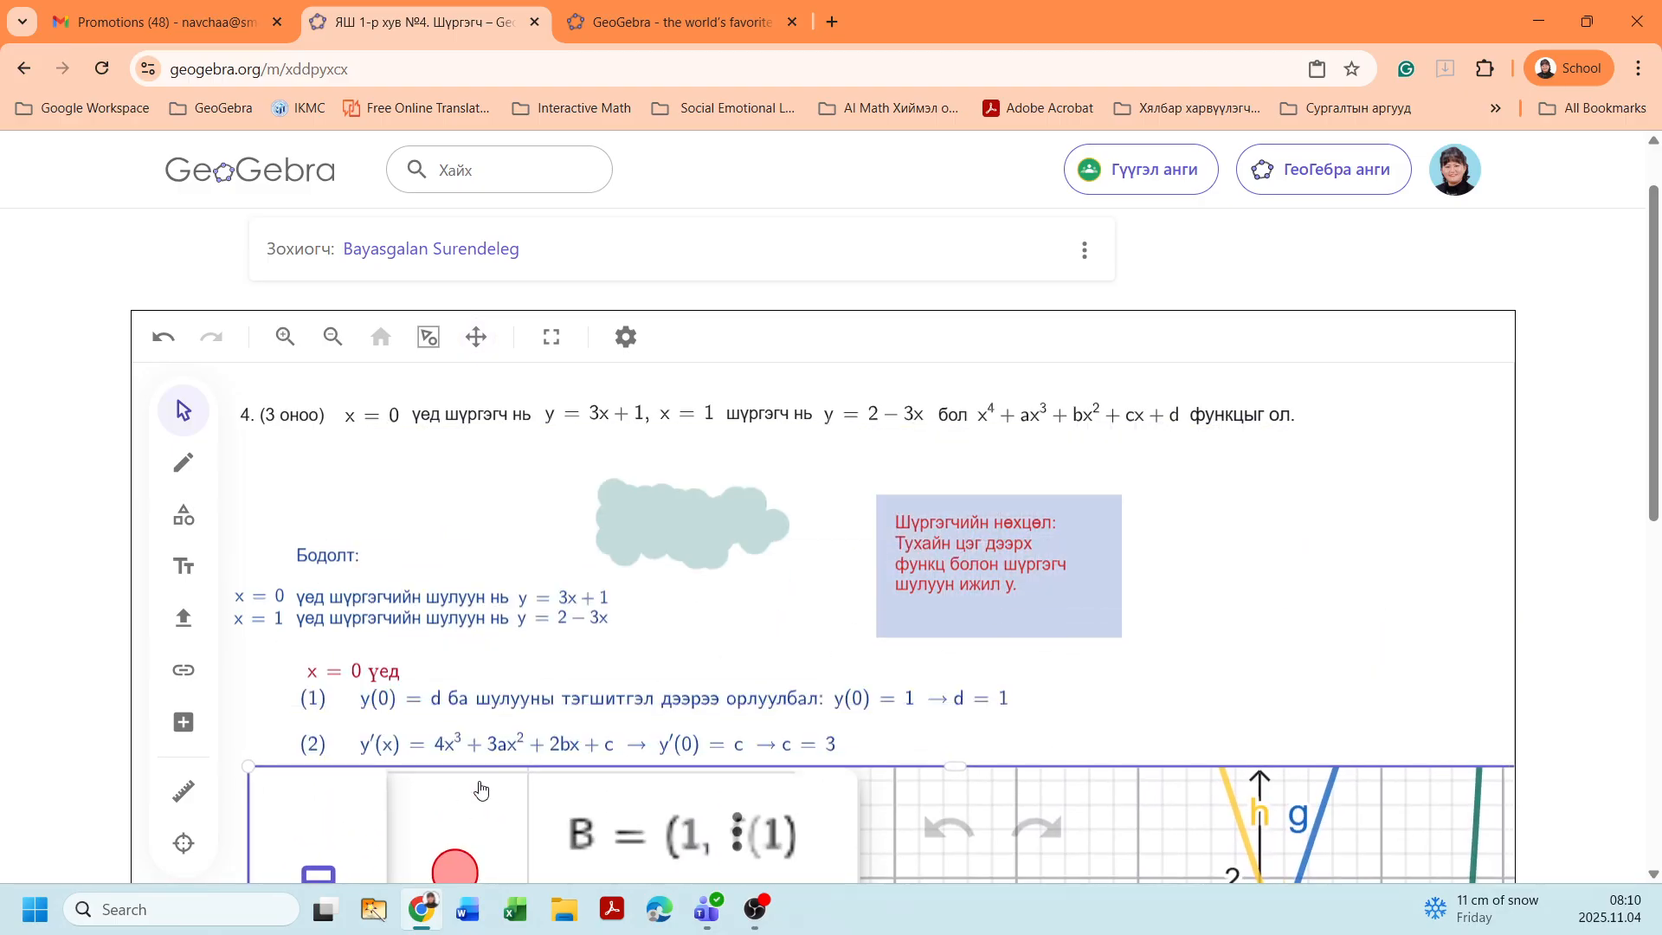
# Move the embedded graphing calculator further down, below the two systems of equations
pyautogui.click(476, 337)
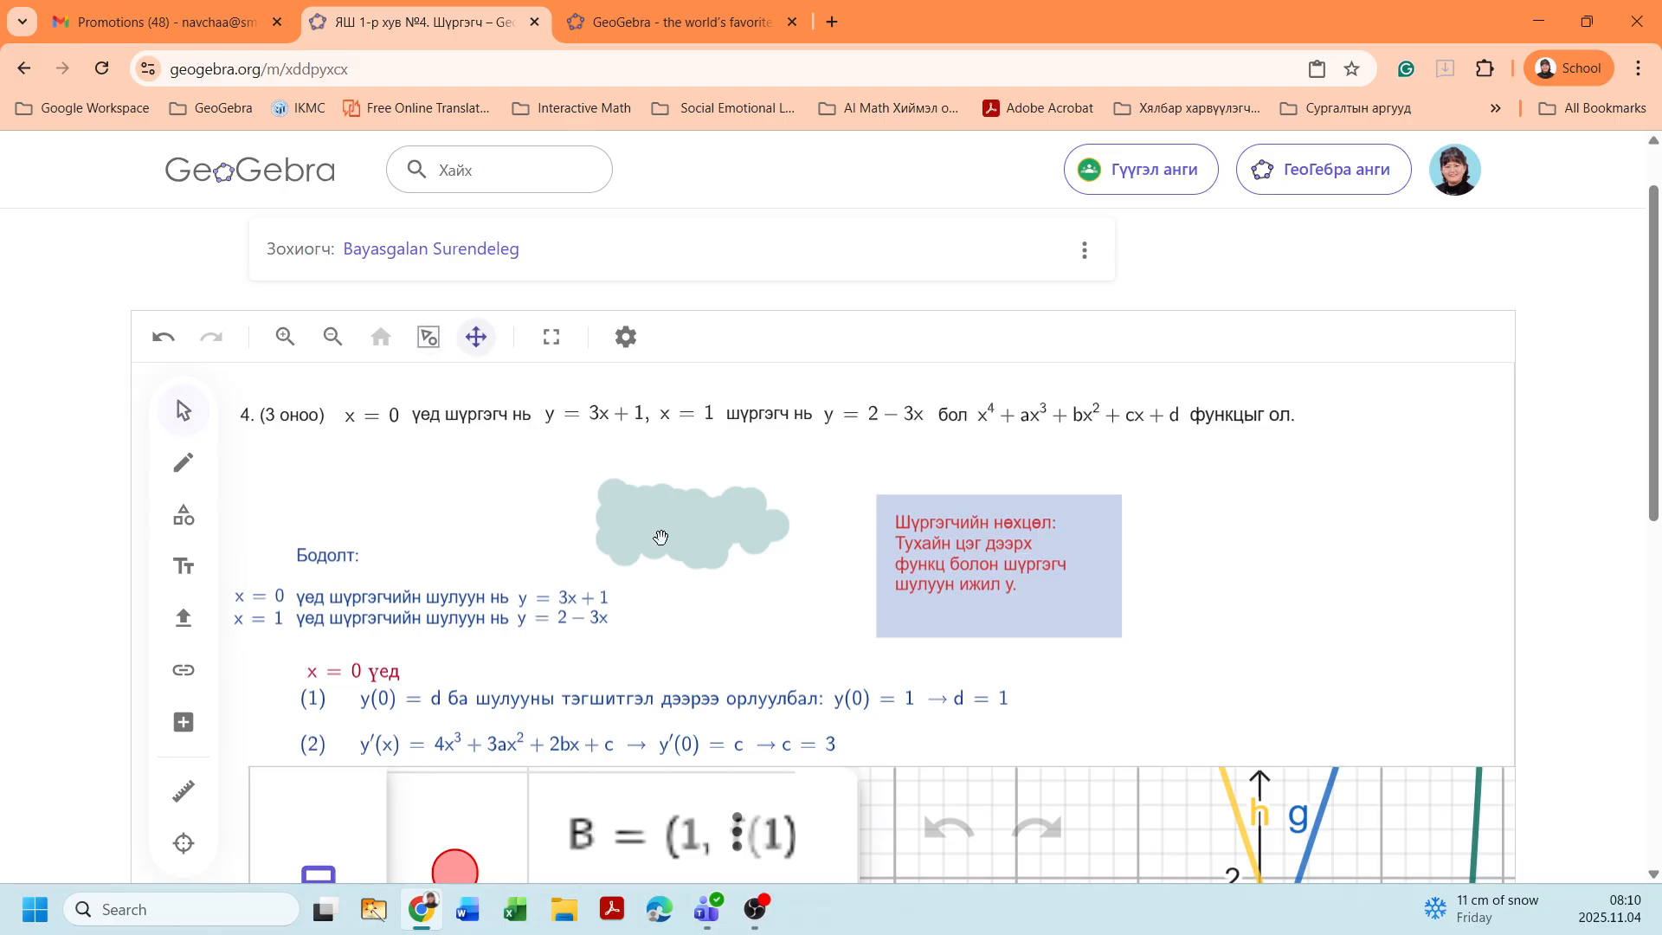
pyautogui.scroll(-3, 1212, 545)
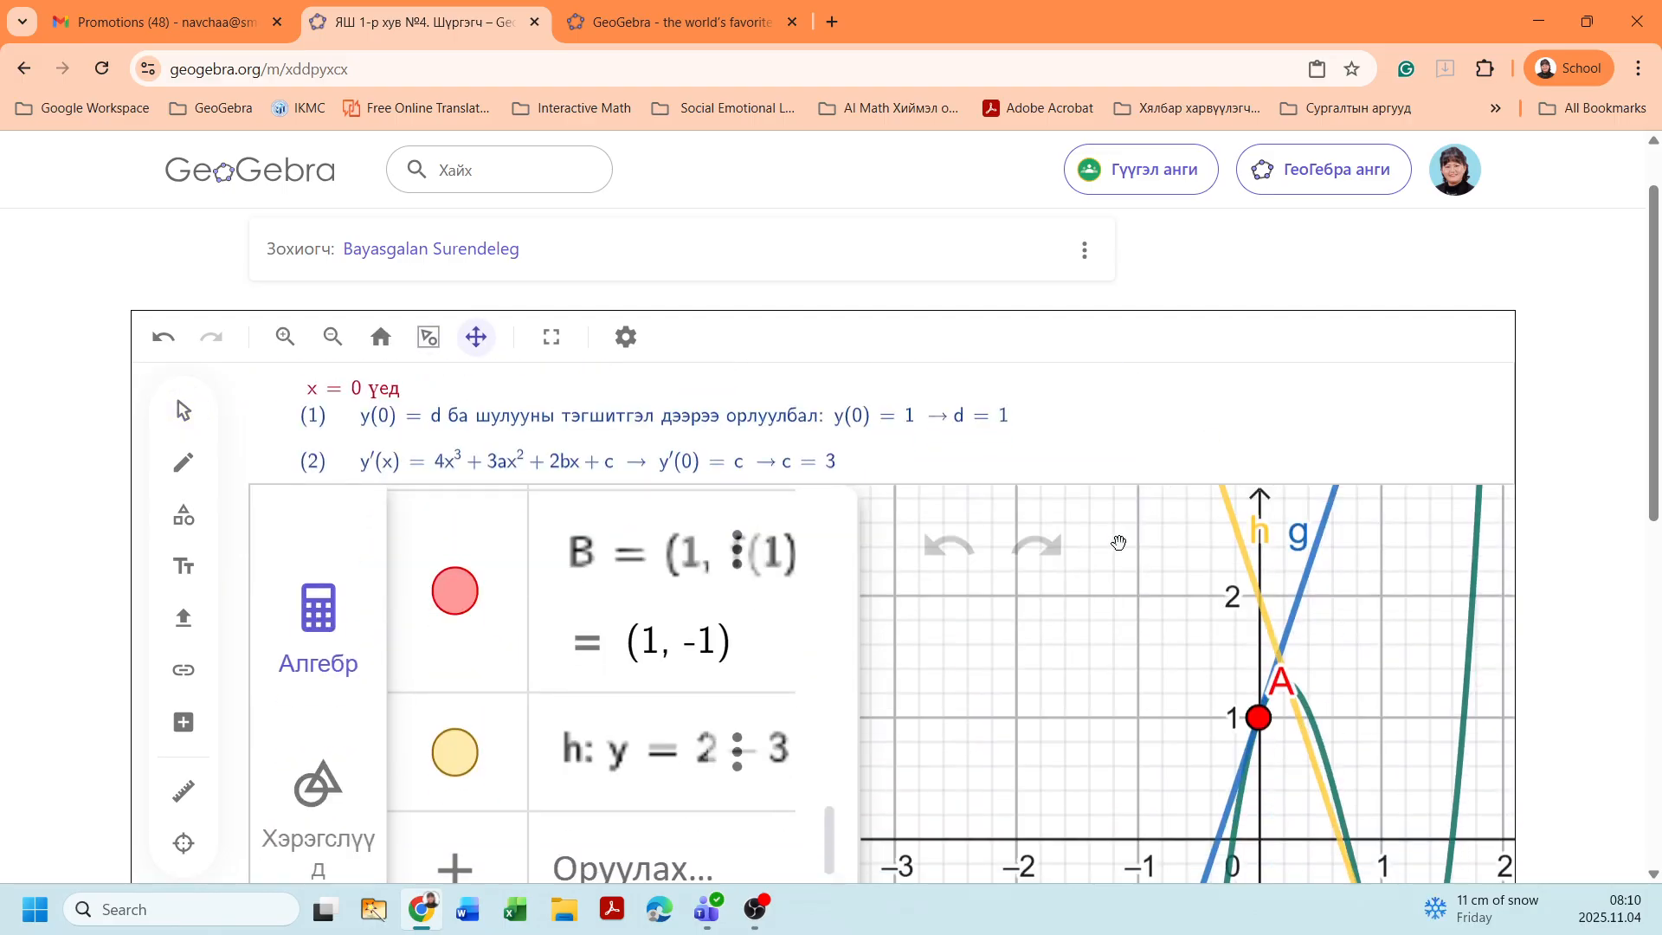
pyautogui.click(345, 542)
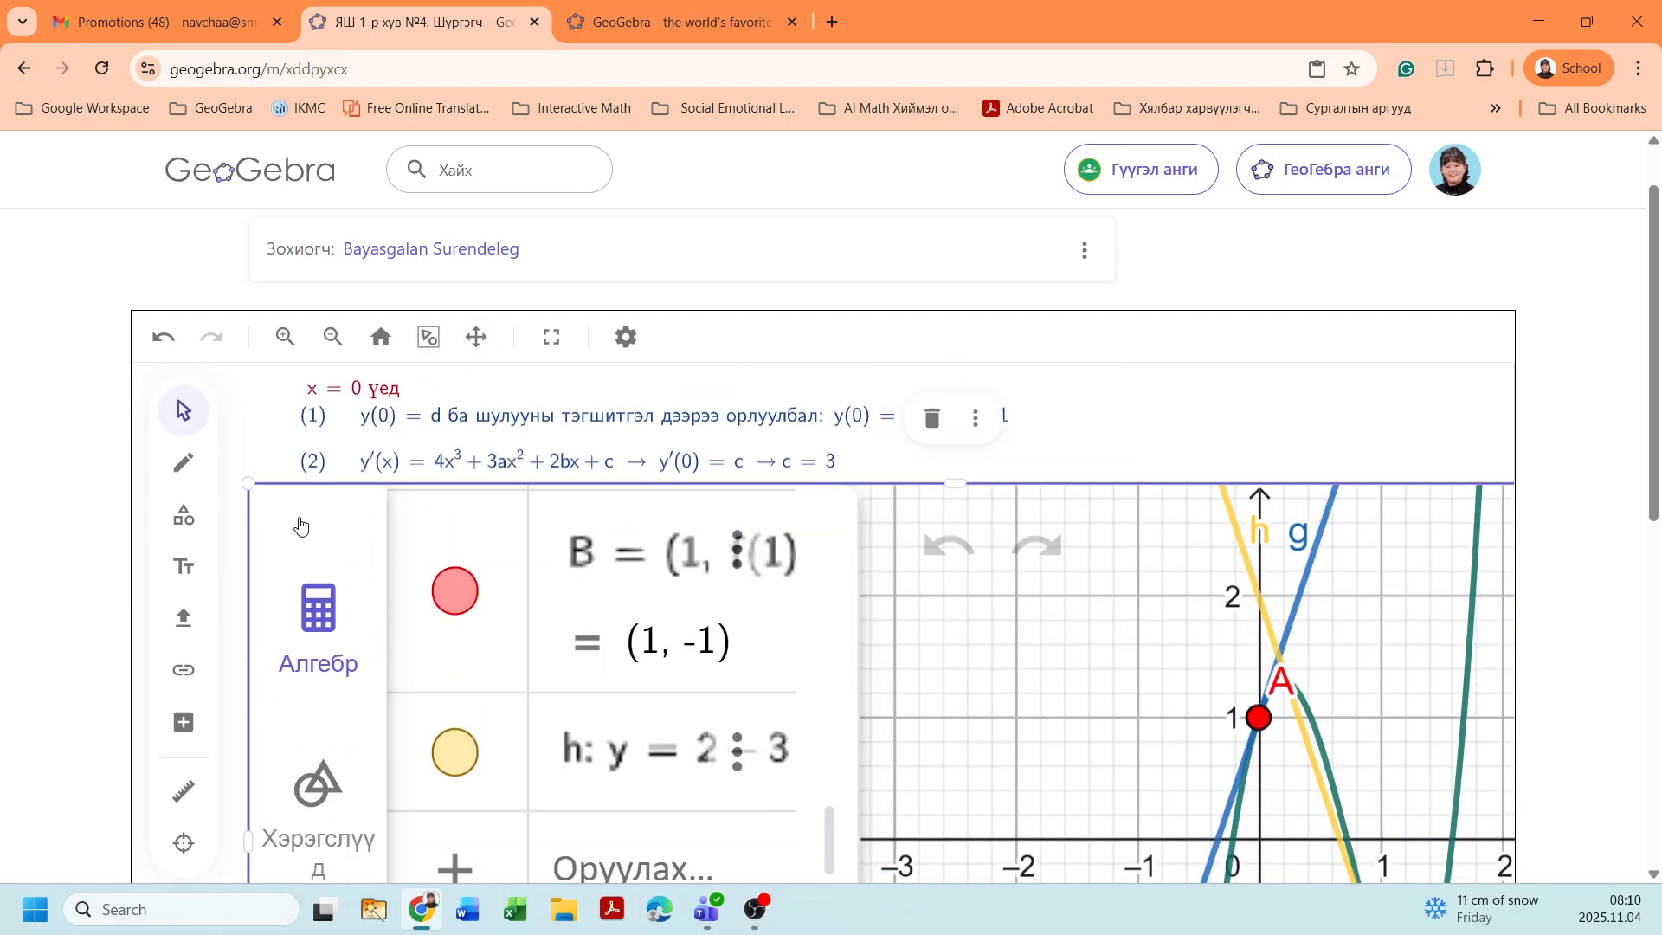
pyautogui.moveTo(303, 532); pyautogui.dragTo(295, 831)
pyautogui.click(1217, 513)
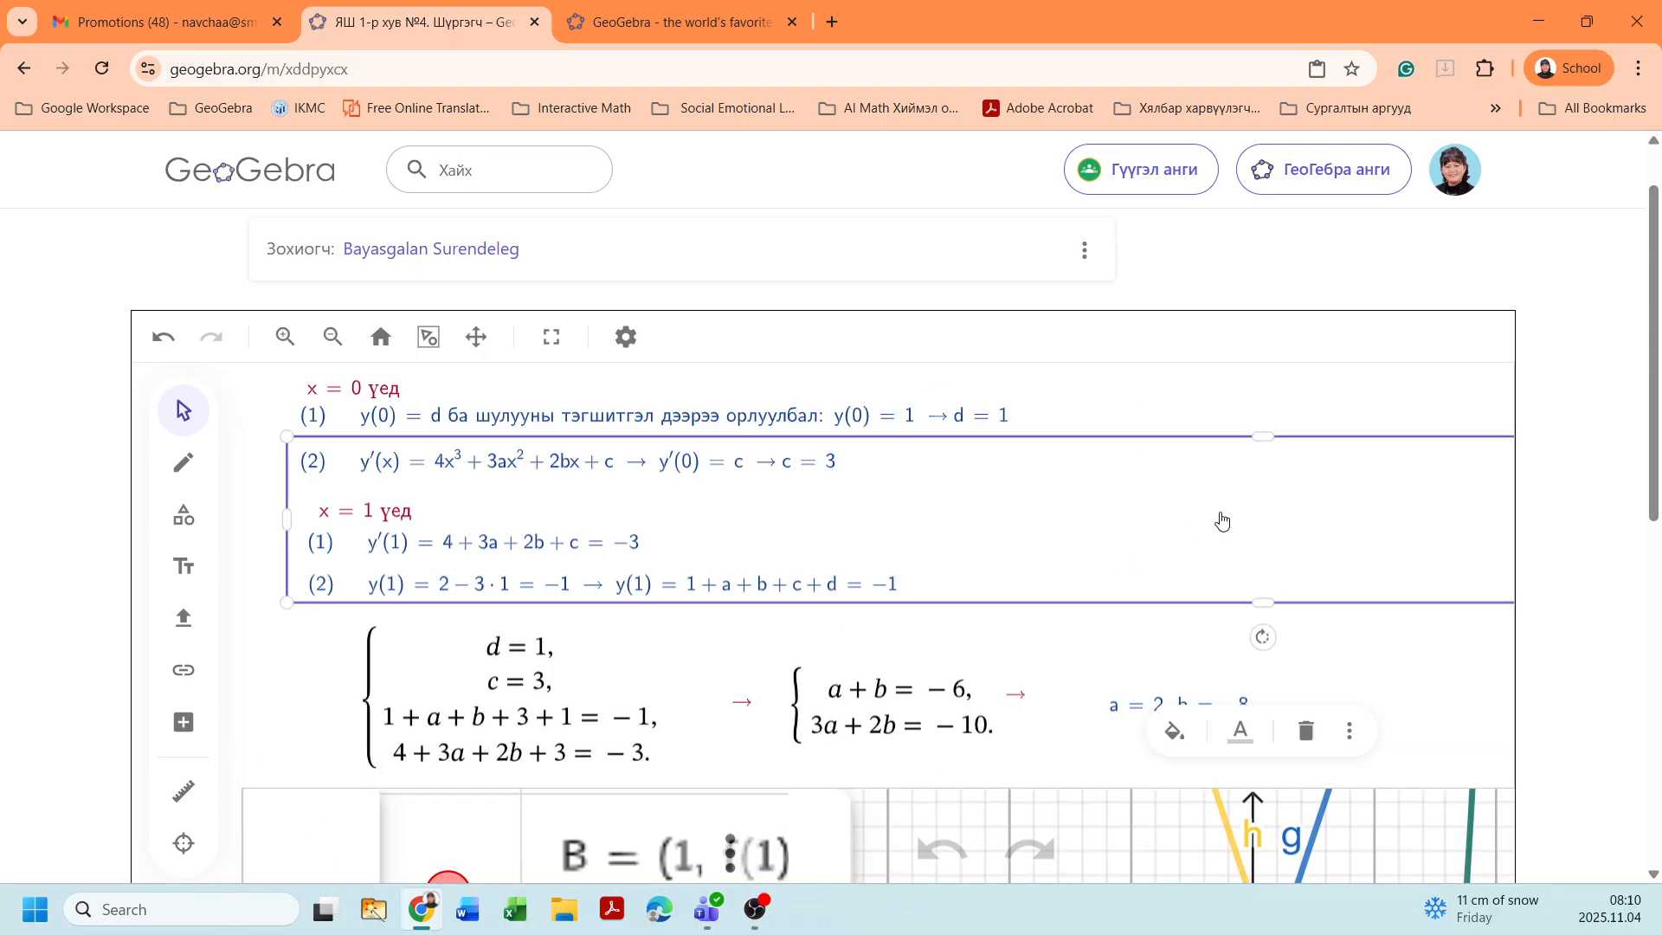
# Insert a new График calculator and move it right and down, below the a = 2, b = −8 result
pyautogui.click(386, 352)
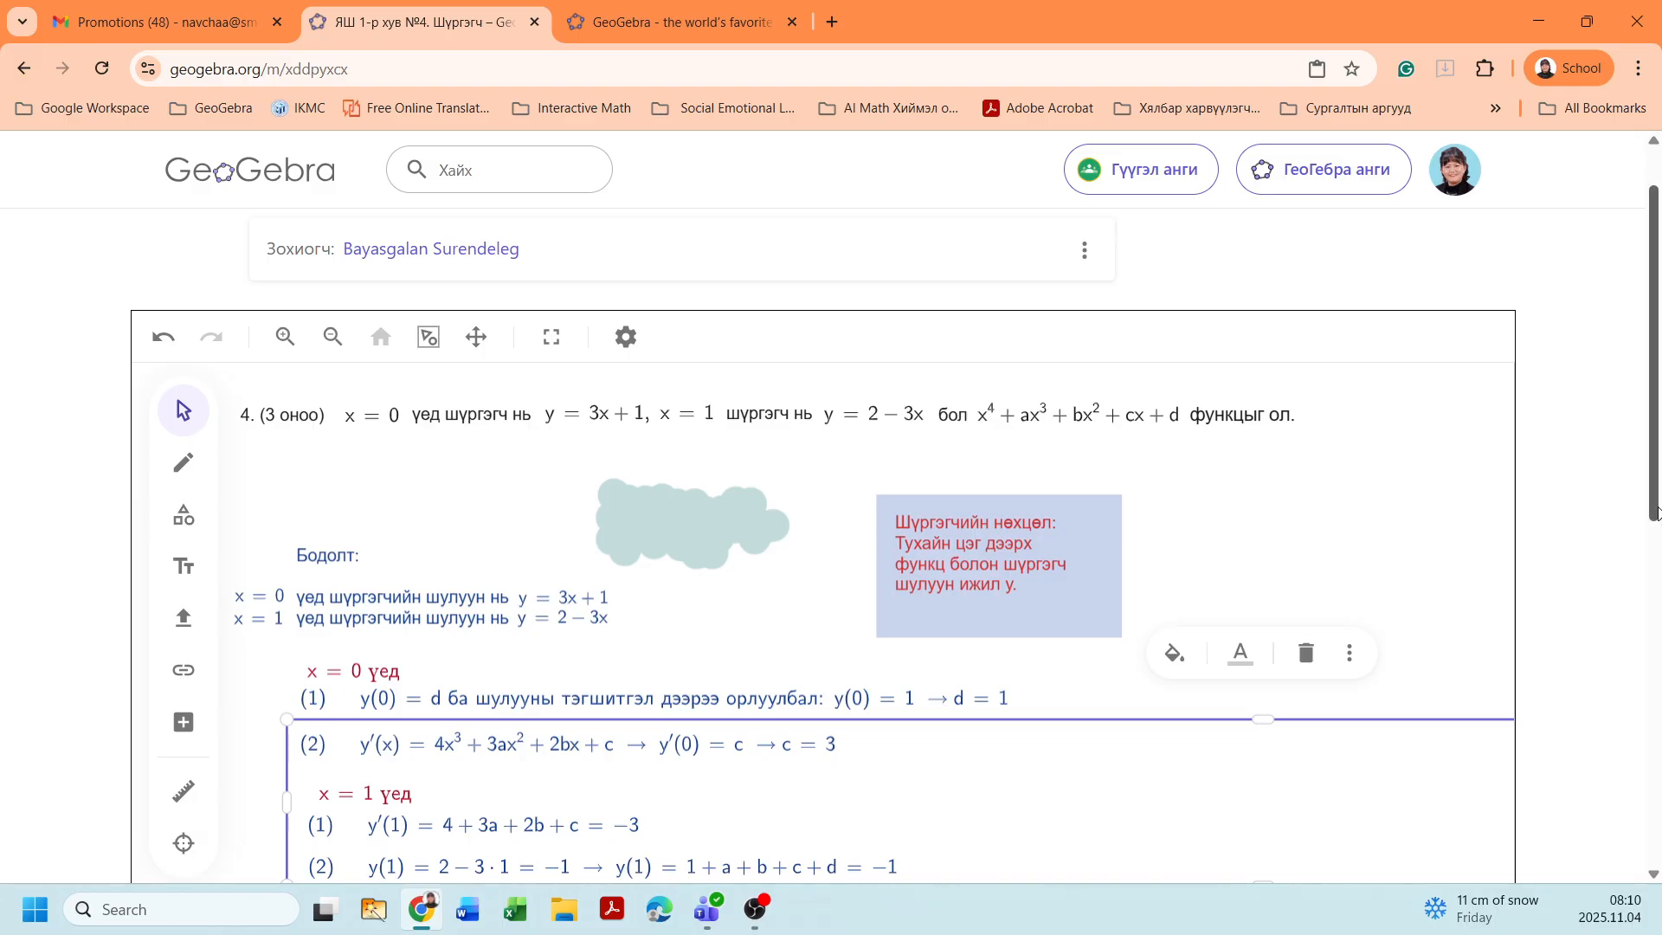
pyautogui.moveTo(1655, 423); pyautogui.dragTo(1655, 473)
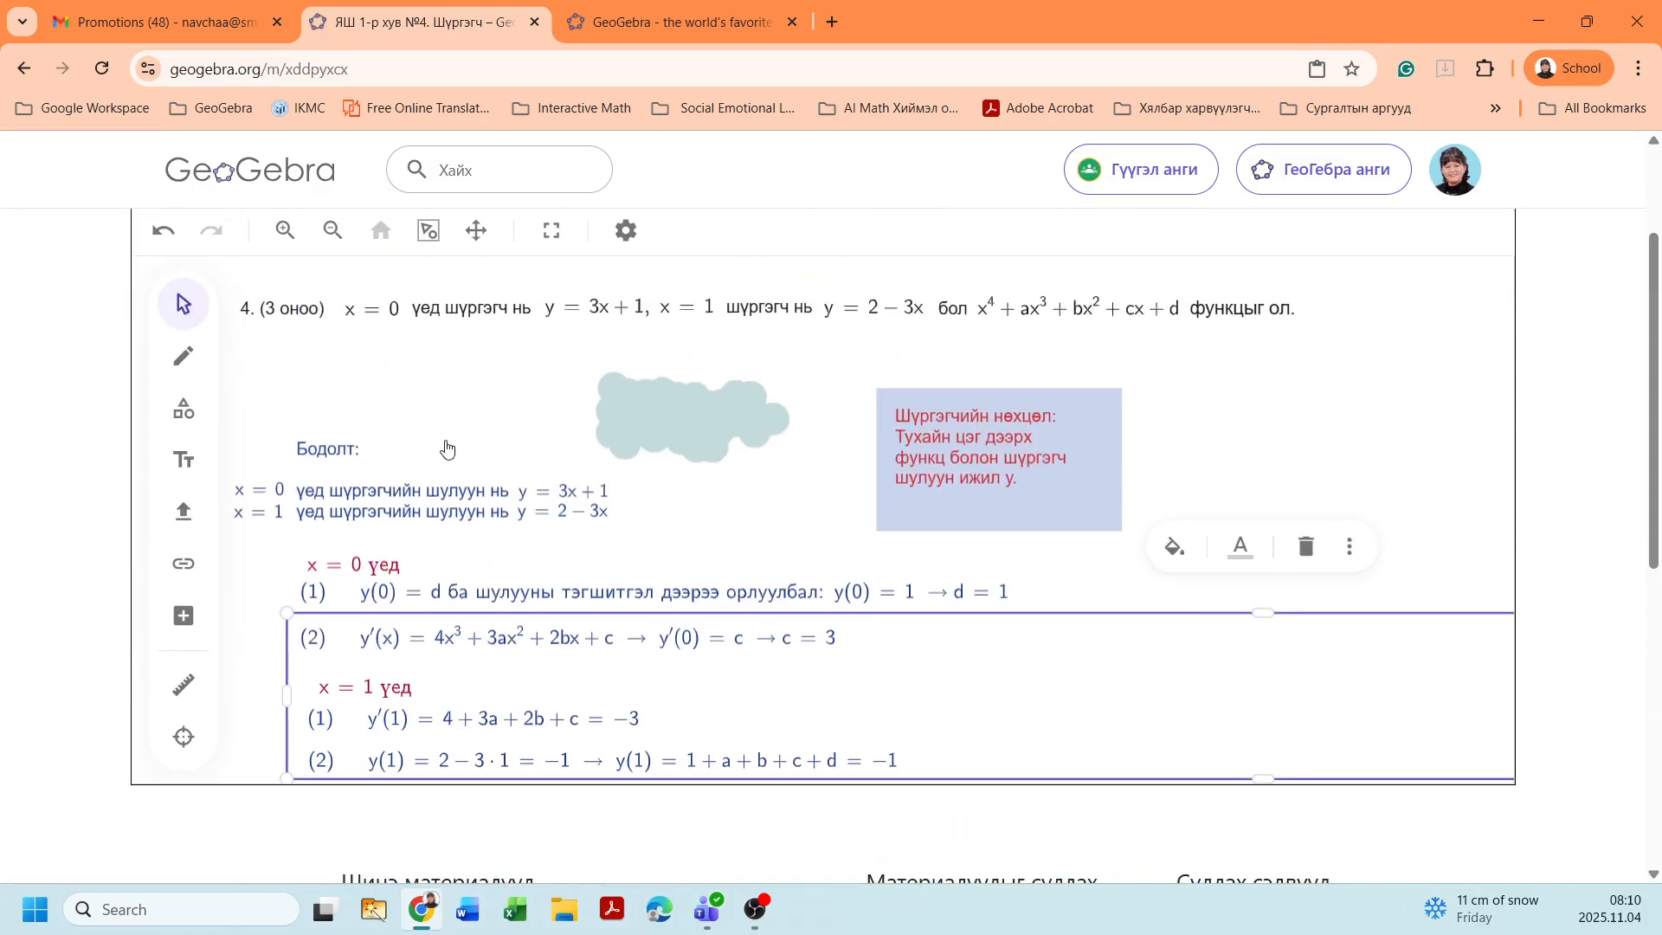
pyautogui.click(475, 230)
pyautogui.moveTo(316, 594); pyautogui.dragTo(316, 404)
pyautogui.scroll(-3, 1080, 536)
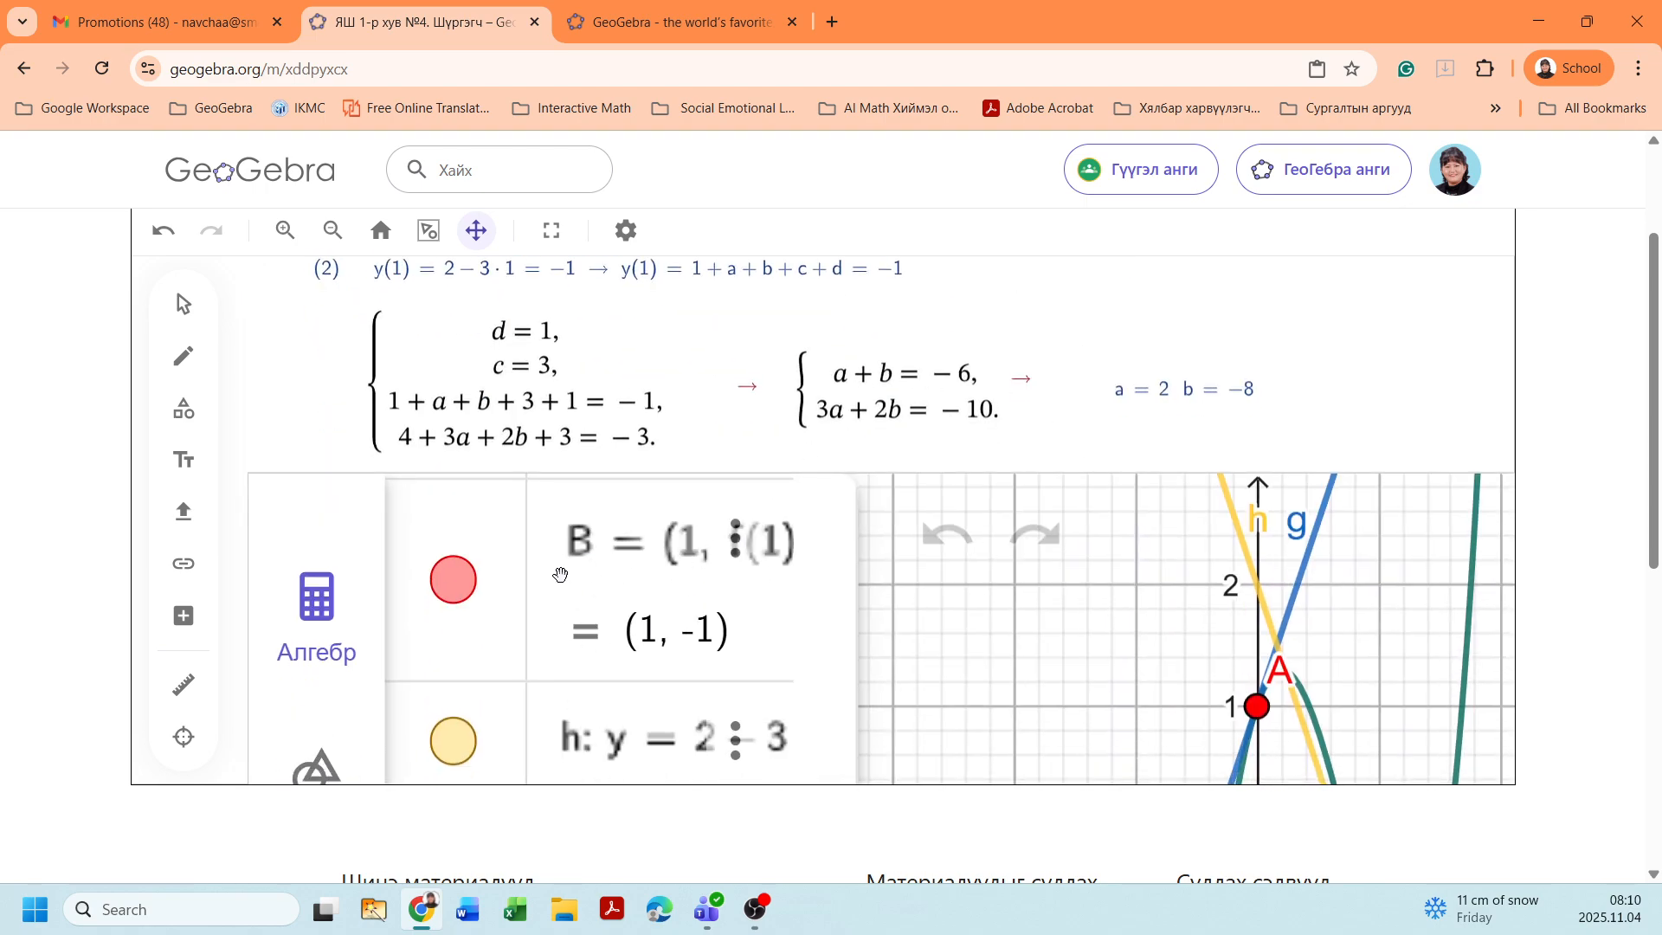
pyautogui.click(603, 610)
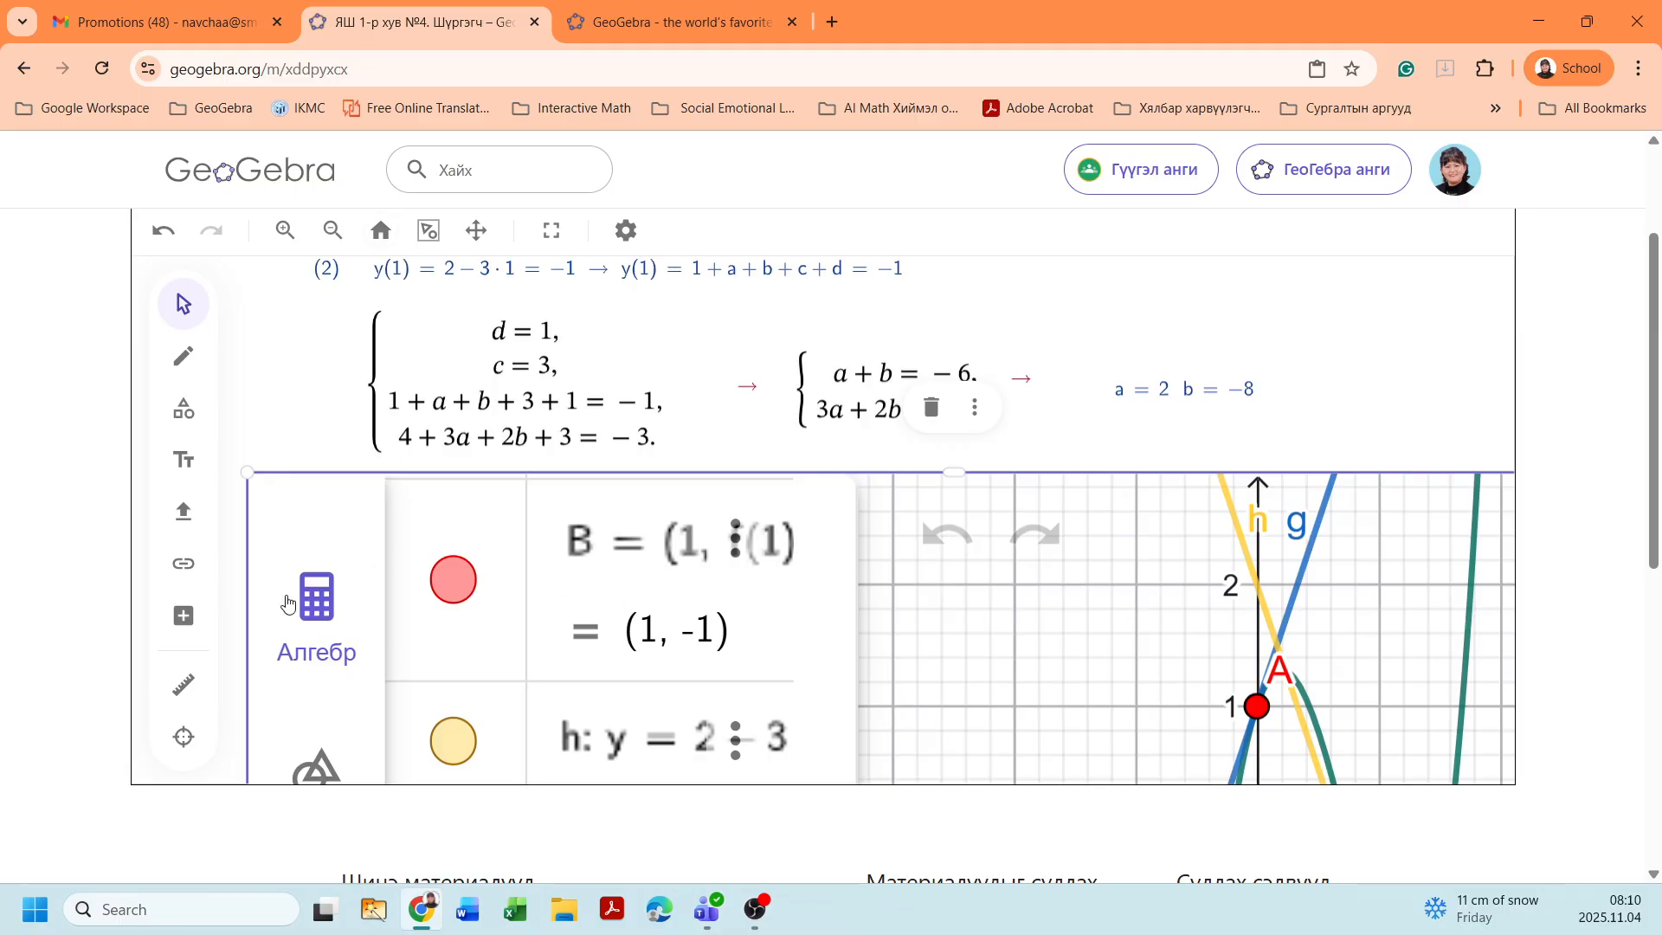
pyautogui.click(183, 620)
pyautogui.moveTo(301, 620)
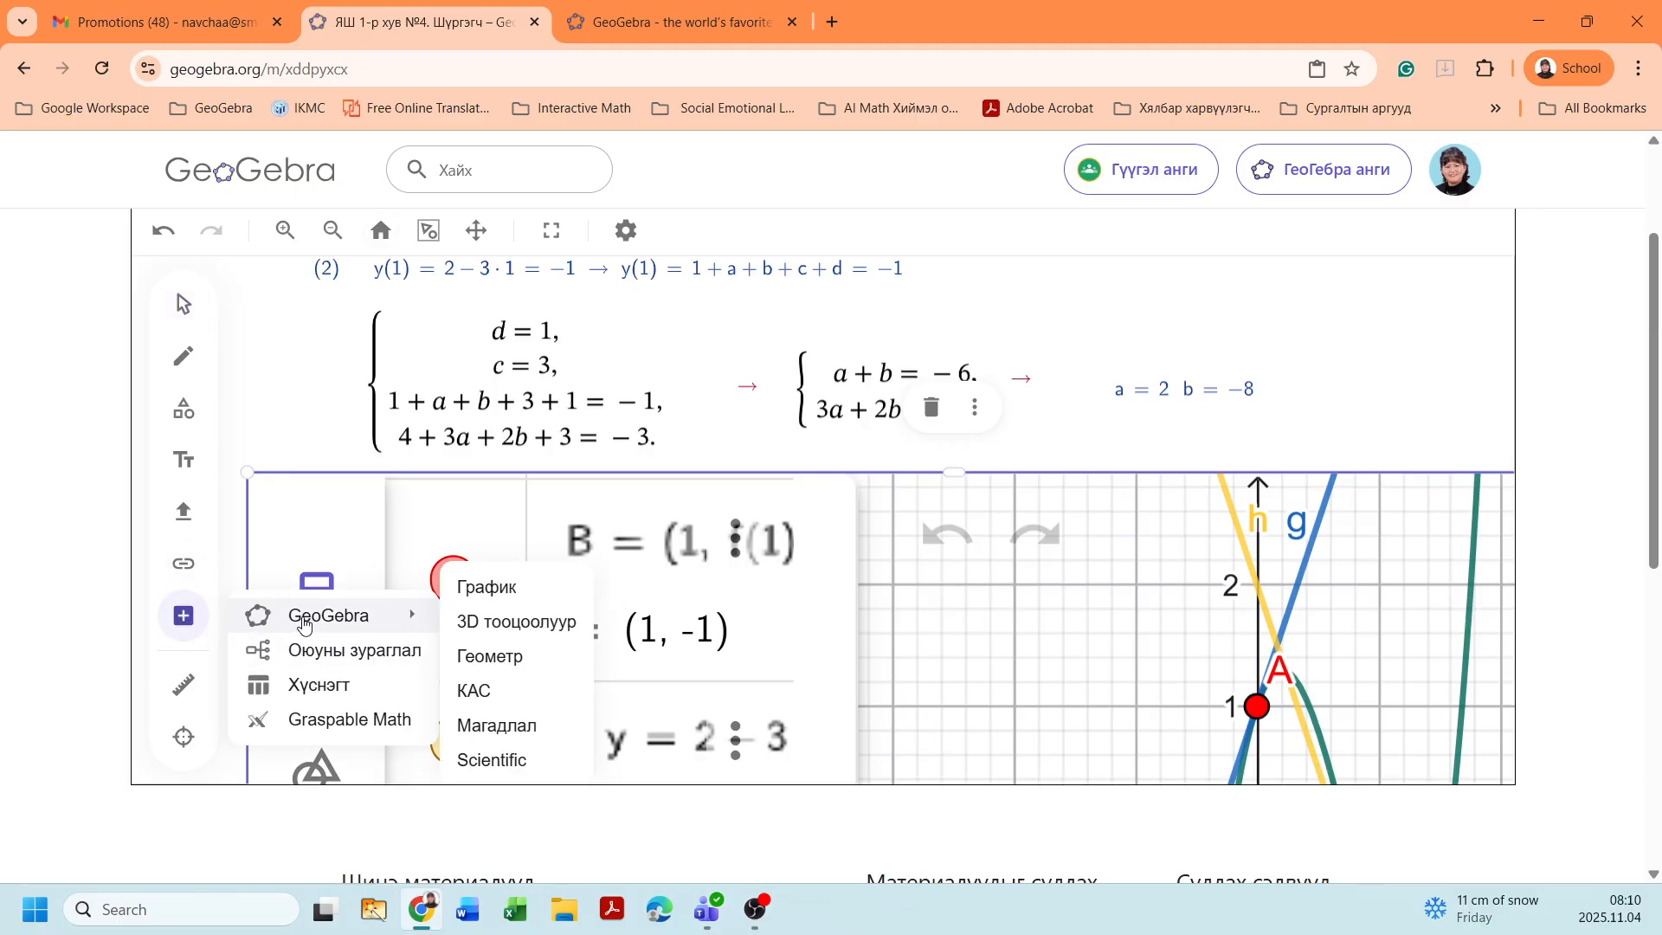
pyautogui.click(461, 593)
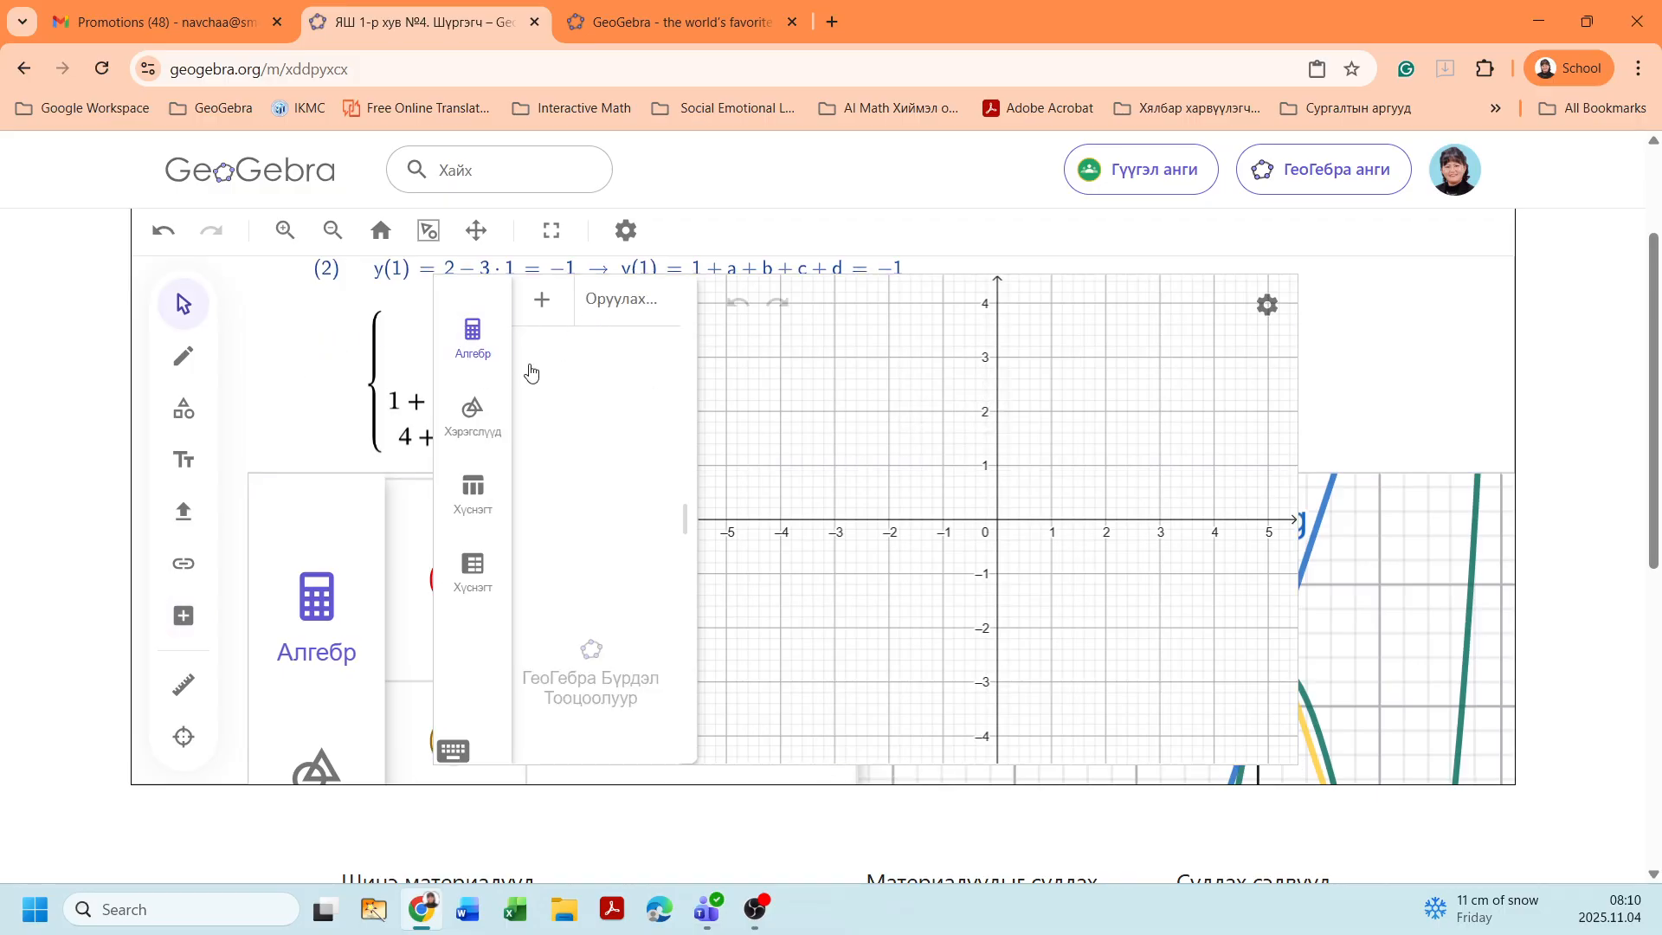
pyautogui.moveTo(504, 377); pyautogui.dragTo(830, 507)
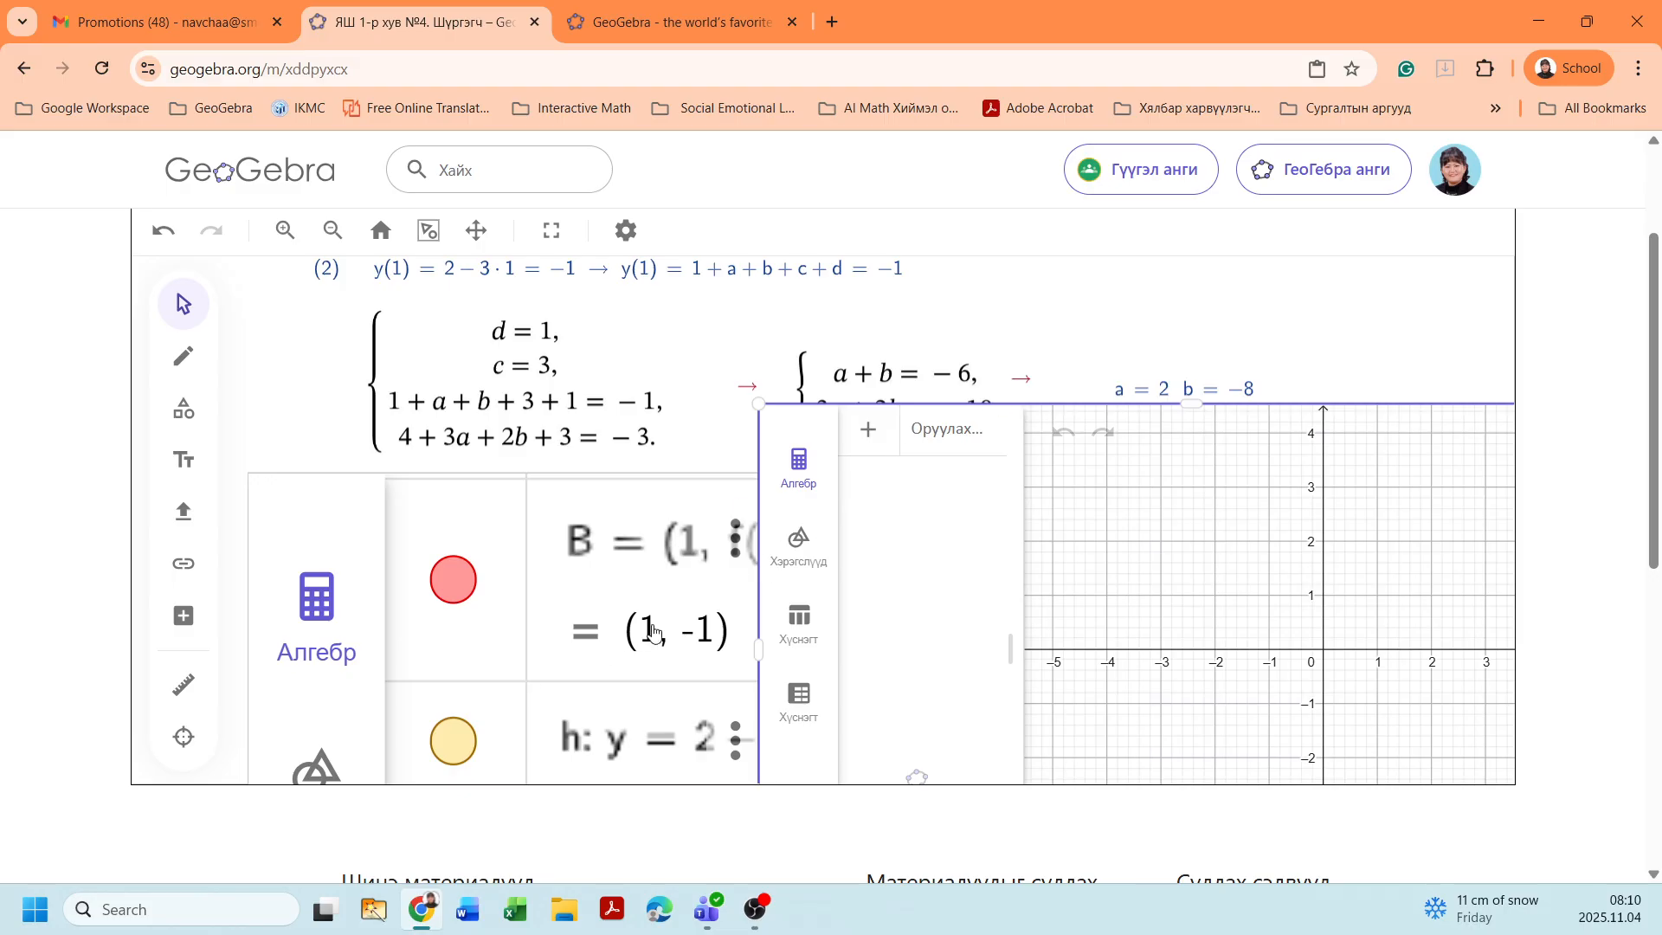
pyautogui.click(327, 394)
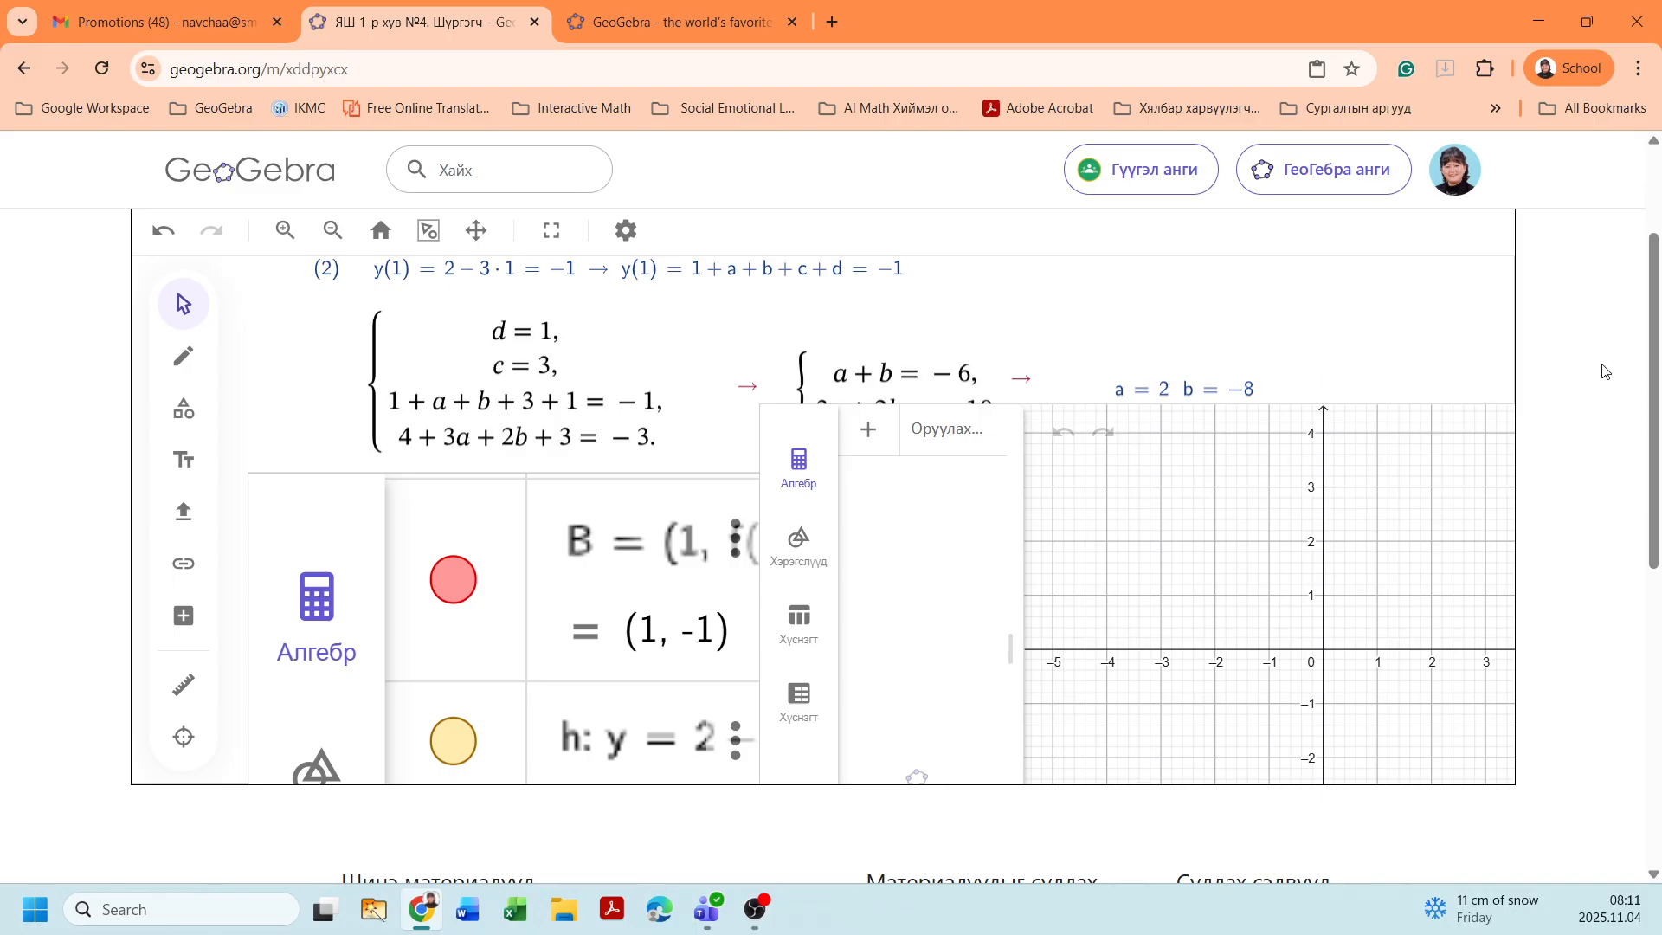
pyautogui.scroll(2, 1603, 367)
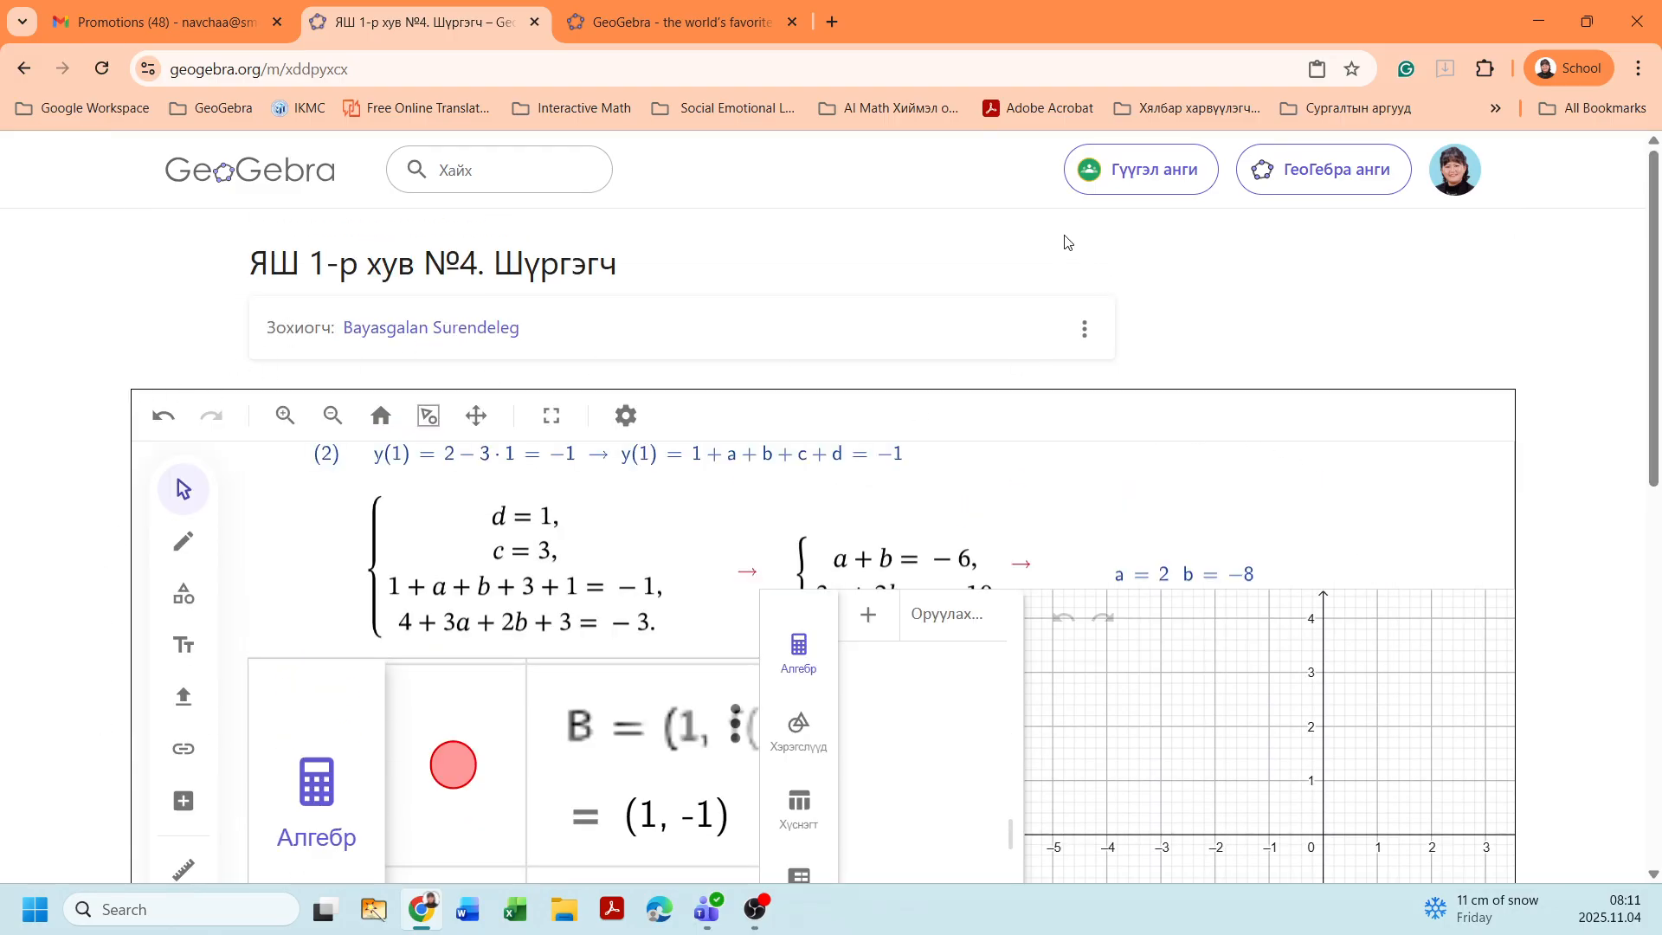
pyautogui.click(1084, 333)
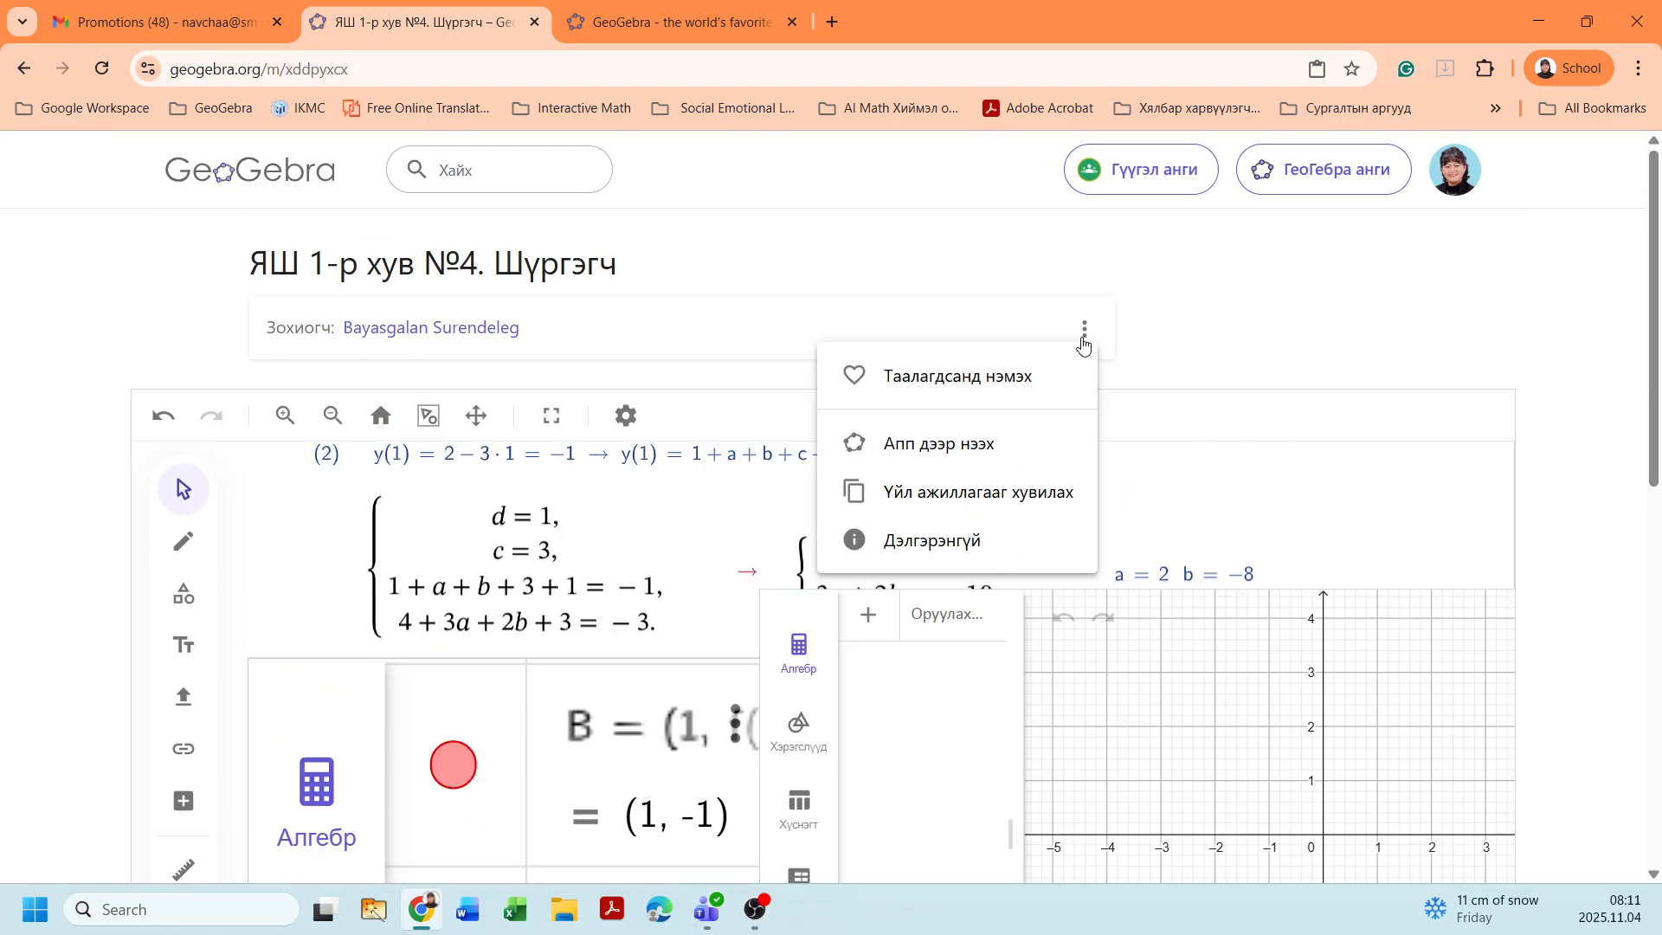
pyautogui.click(1259, 357)
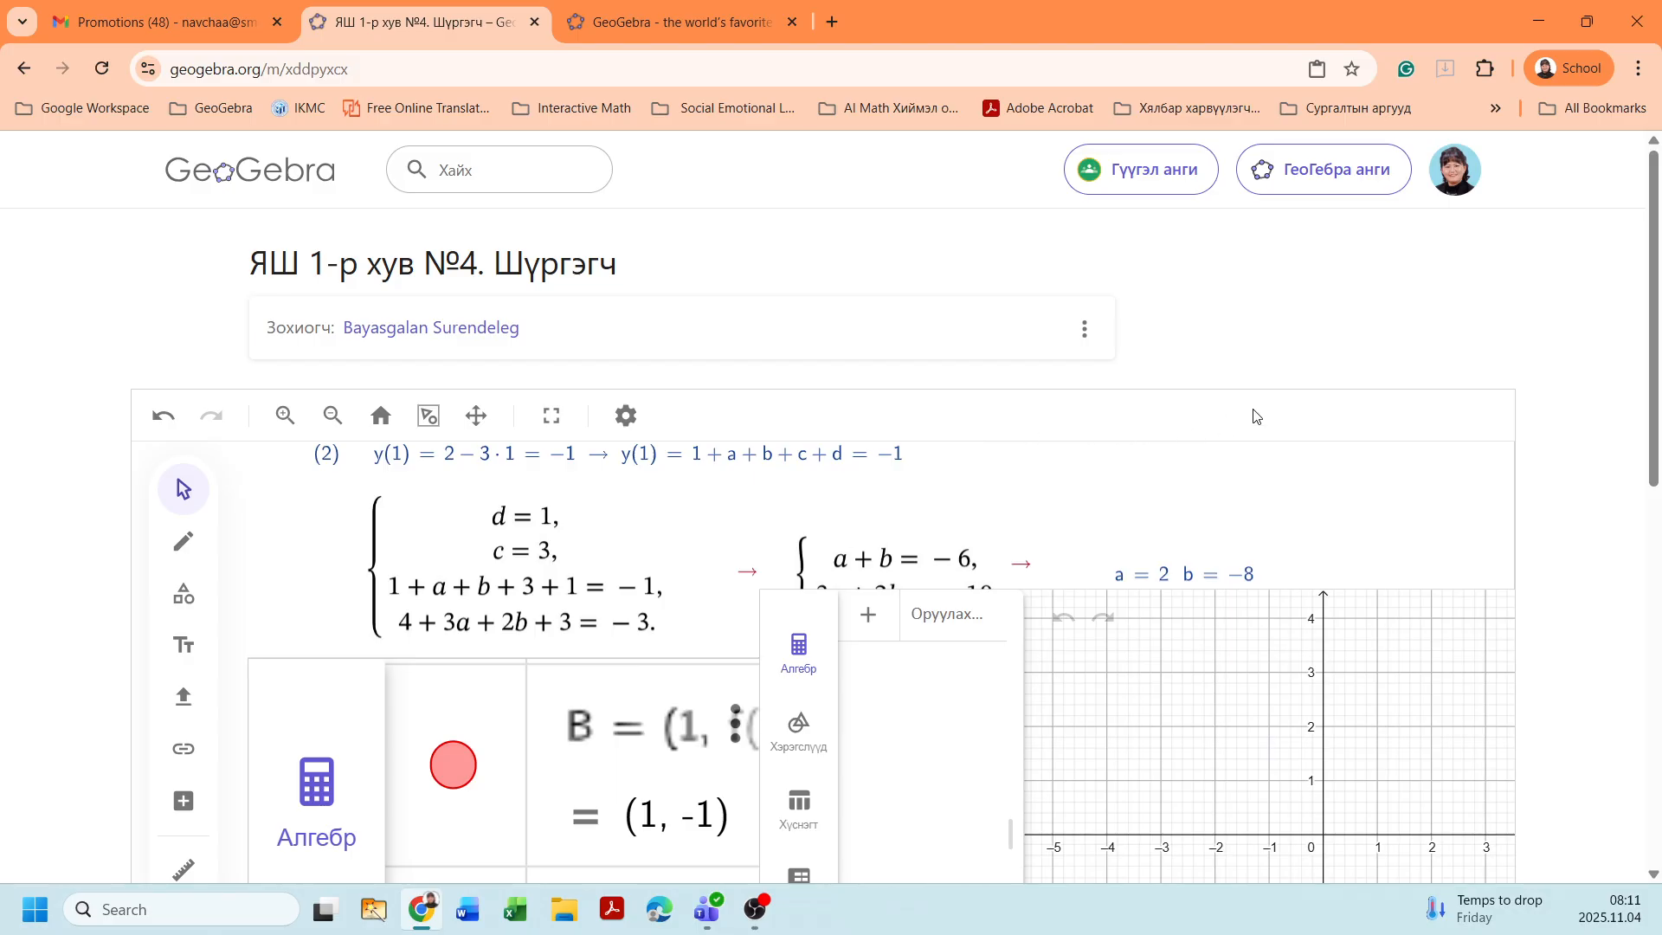
# Delete the new empty graphing calculator covering the plotted one, and shift the remaining calculator's graph down to bring point A into view
pyautogui.scroll(-5, 1636, 326)
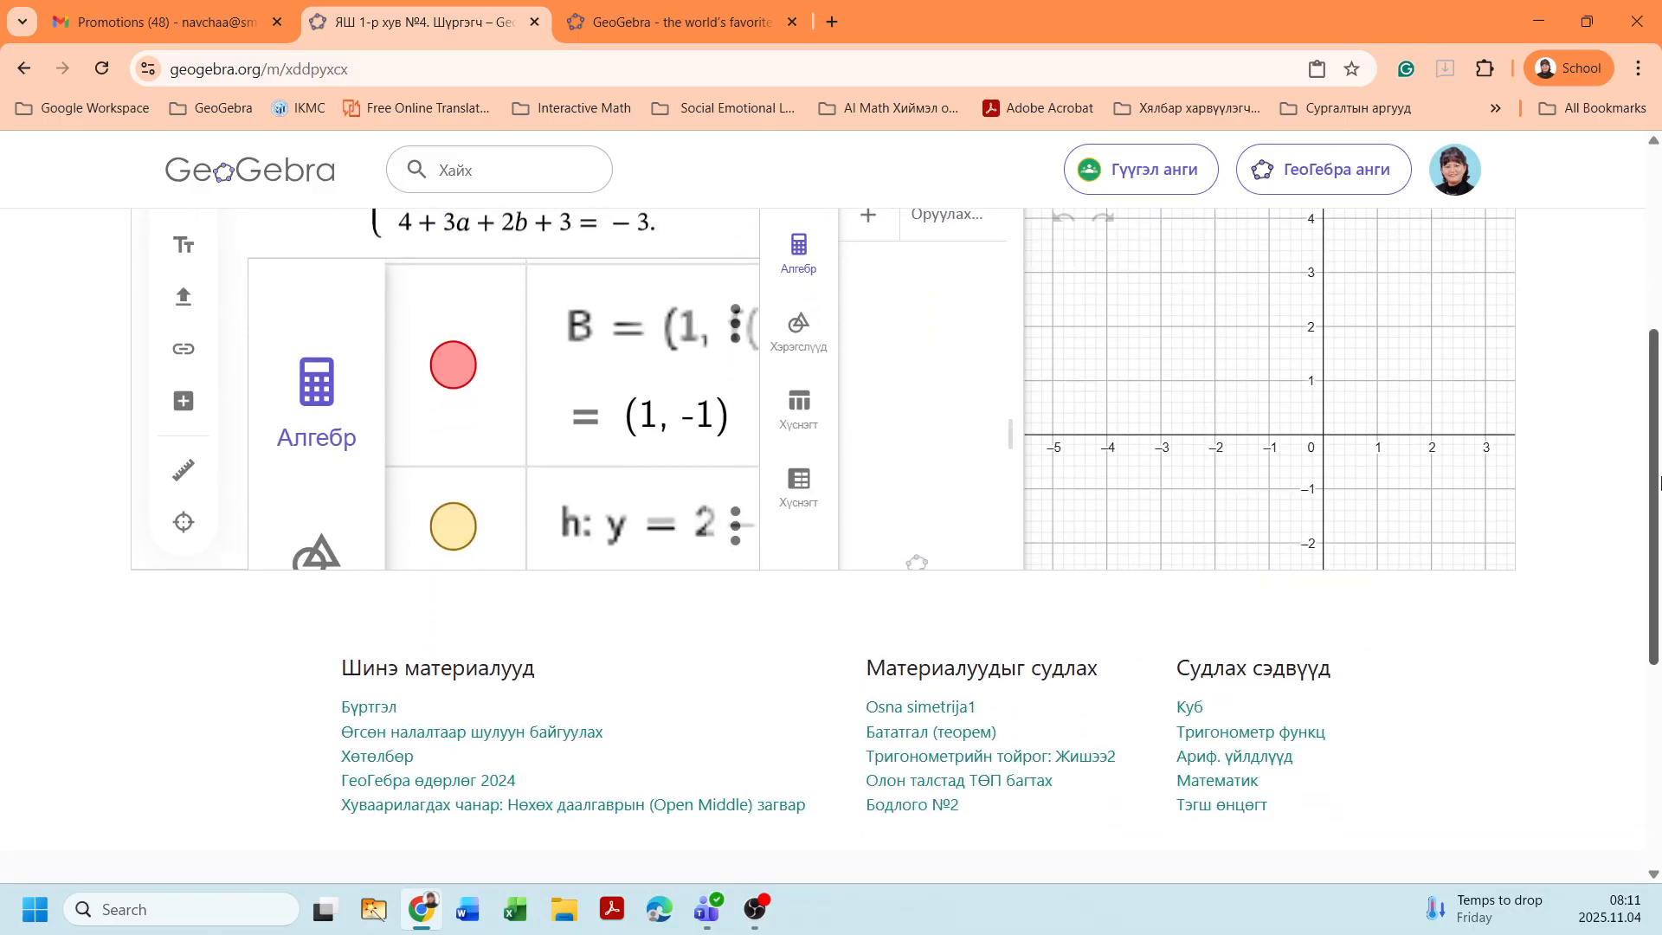
pyautogui.scroll(5, 1656, 487)
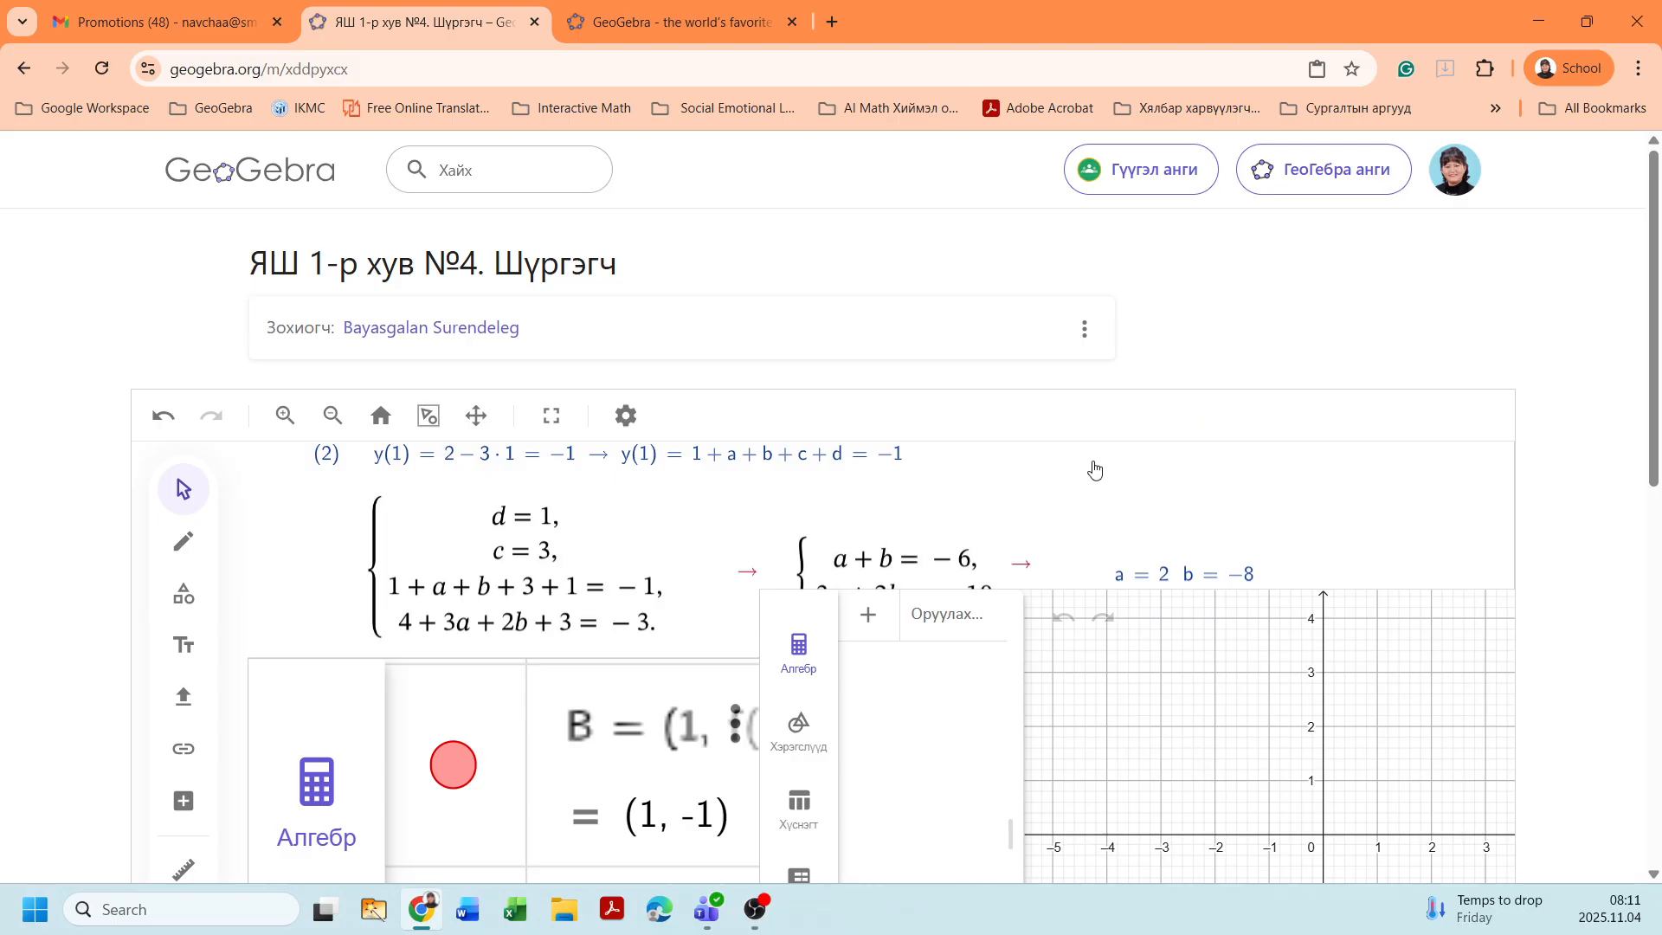
pyautogui.click(686, 541)
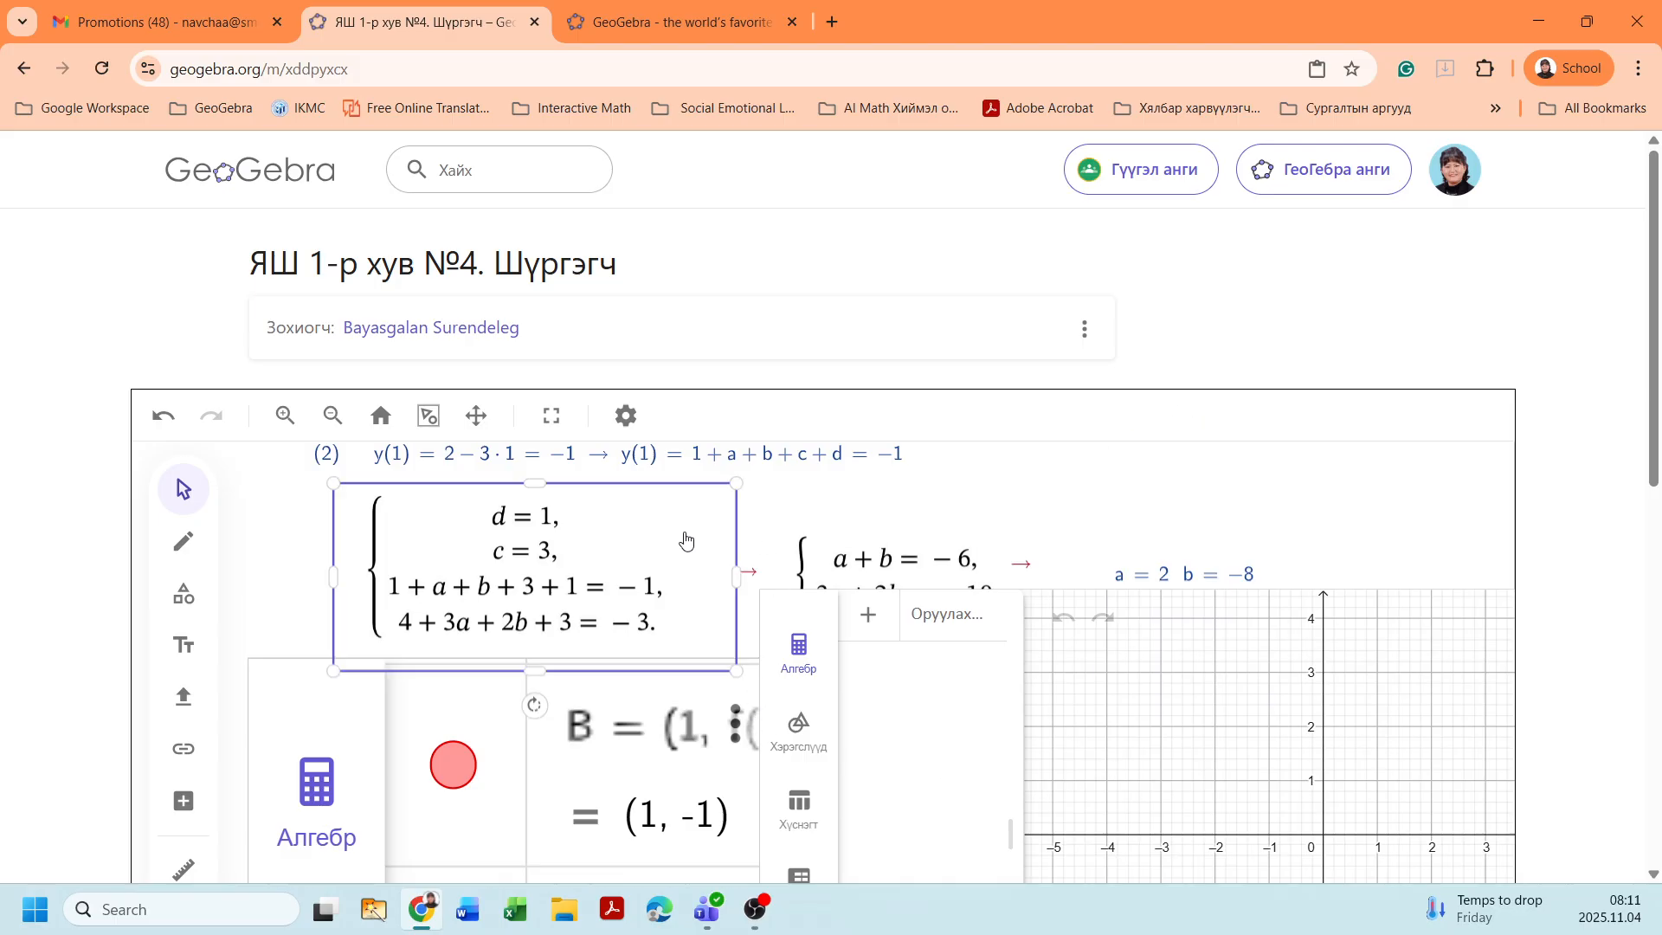
pyautogui.click(476, 415)
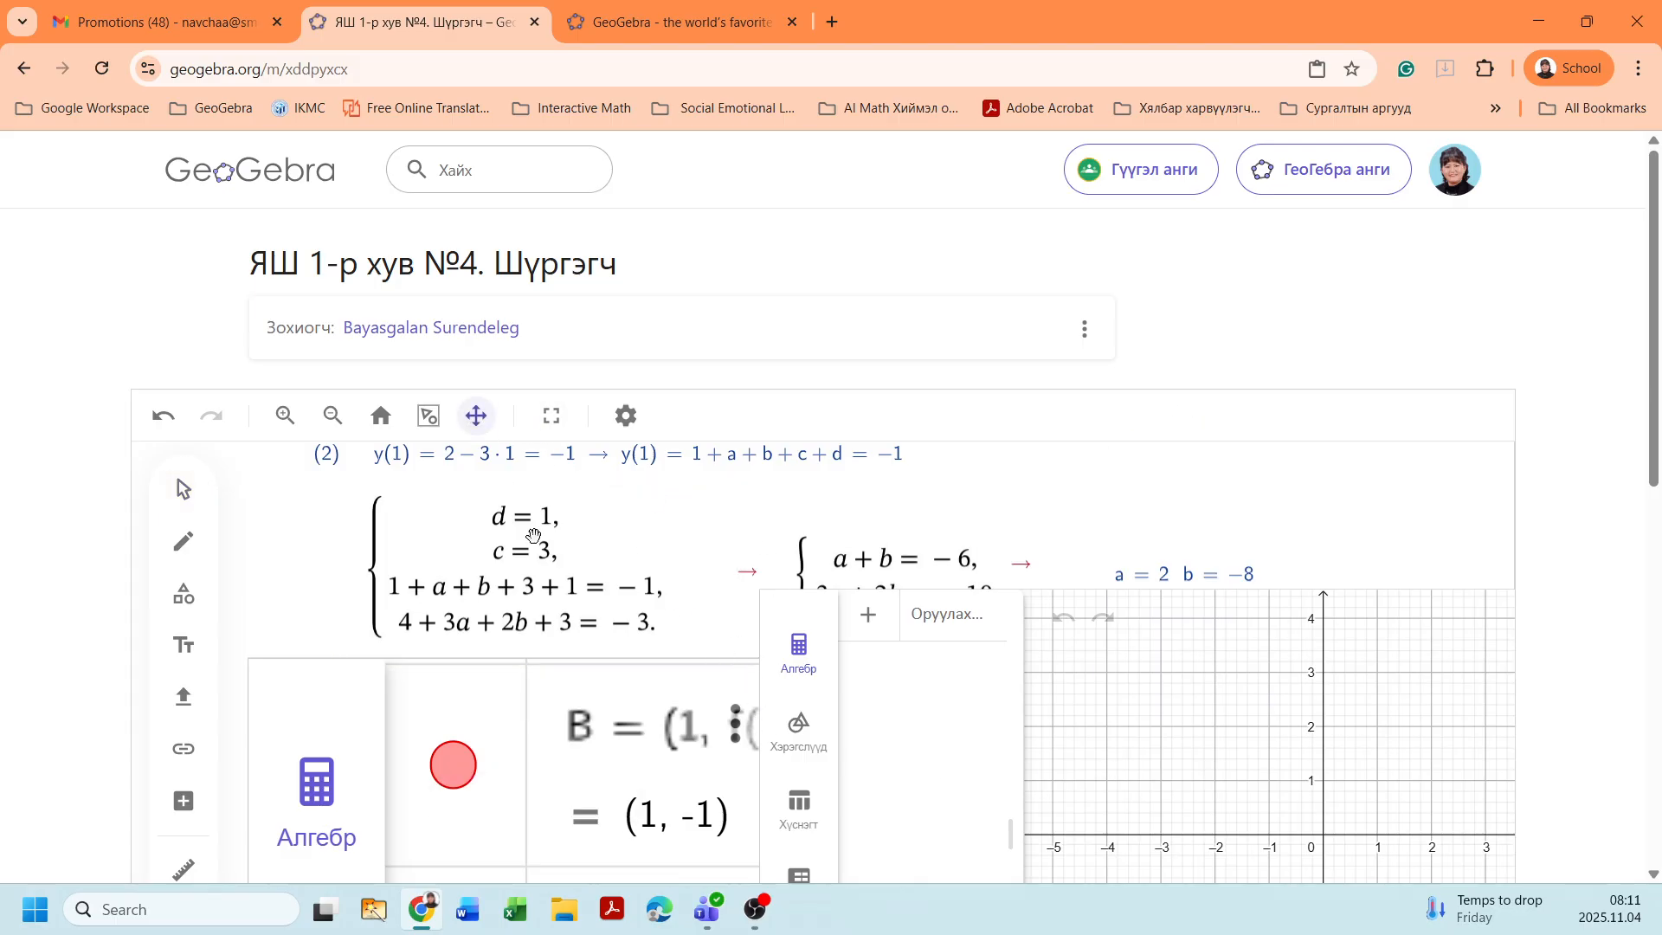
pyautogui.scroll(-5, 534, 536)
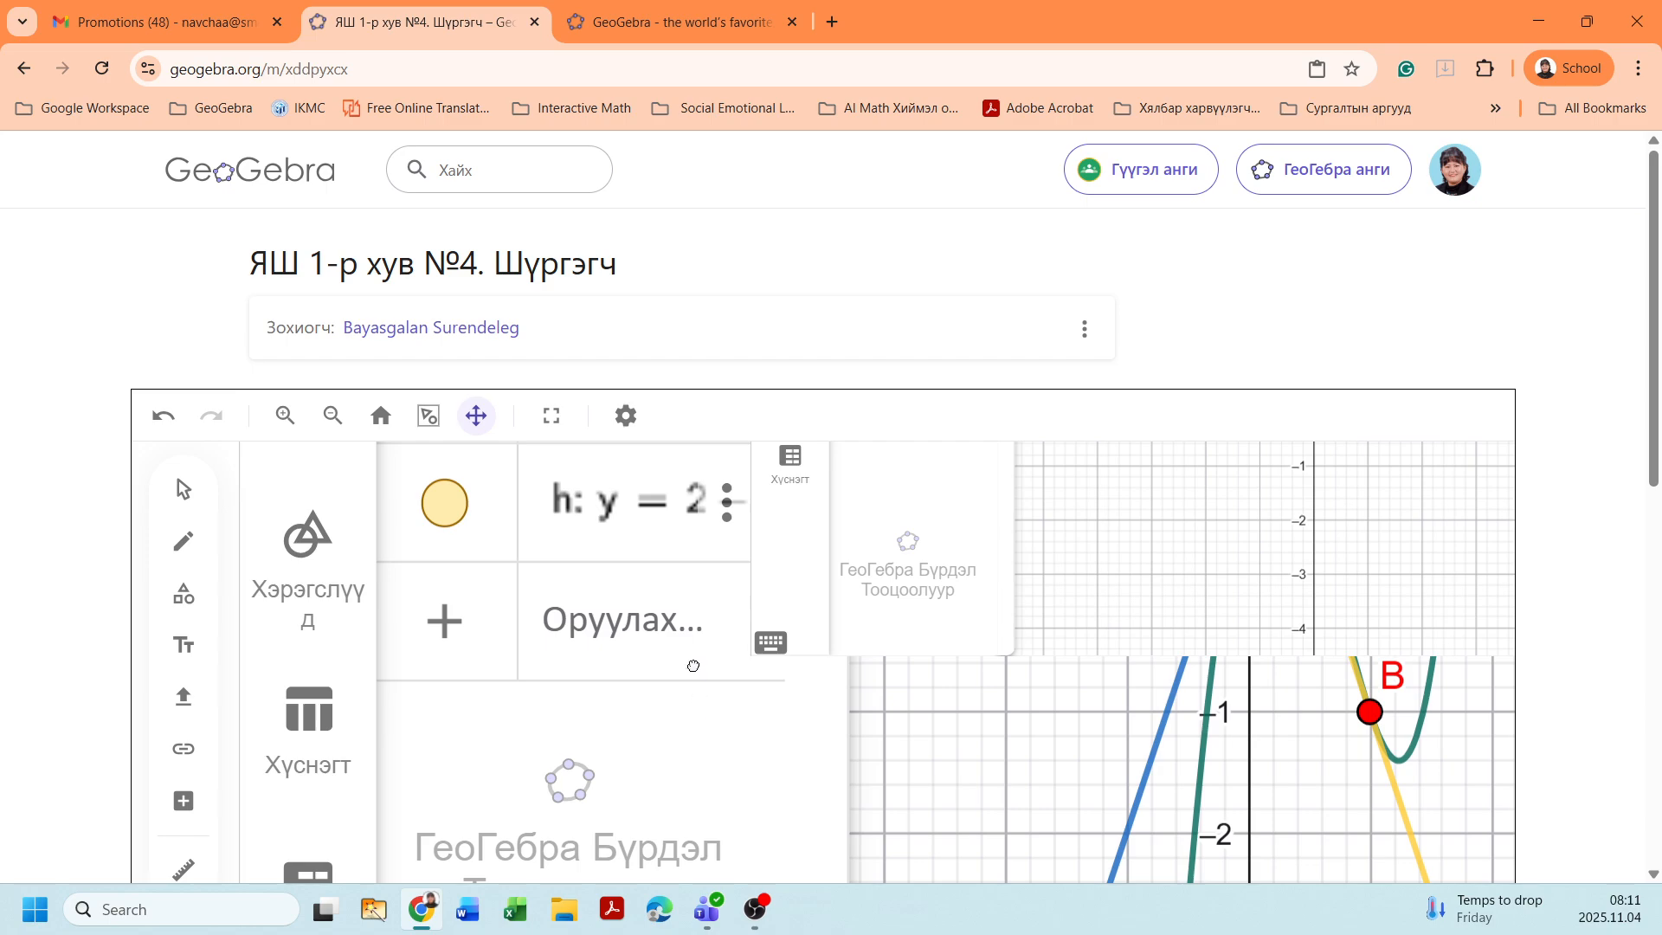
pyautogui.scroll(-1, 694, 679)
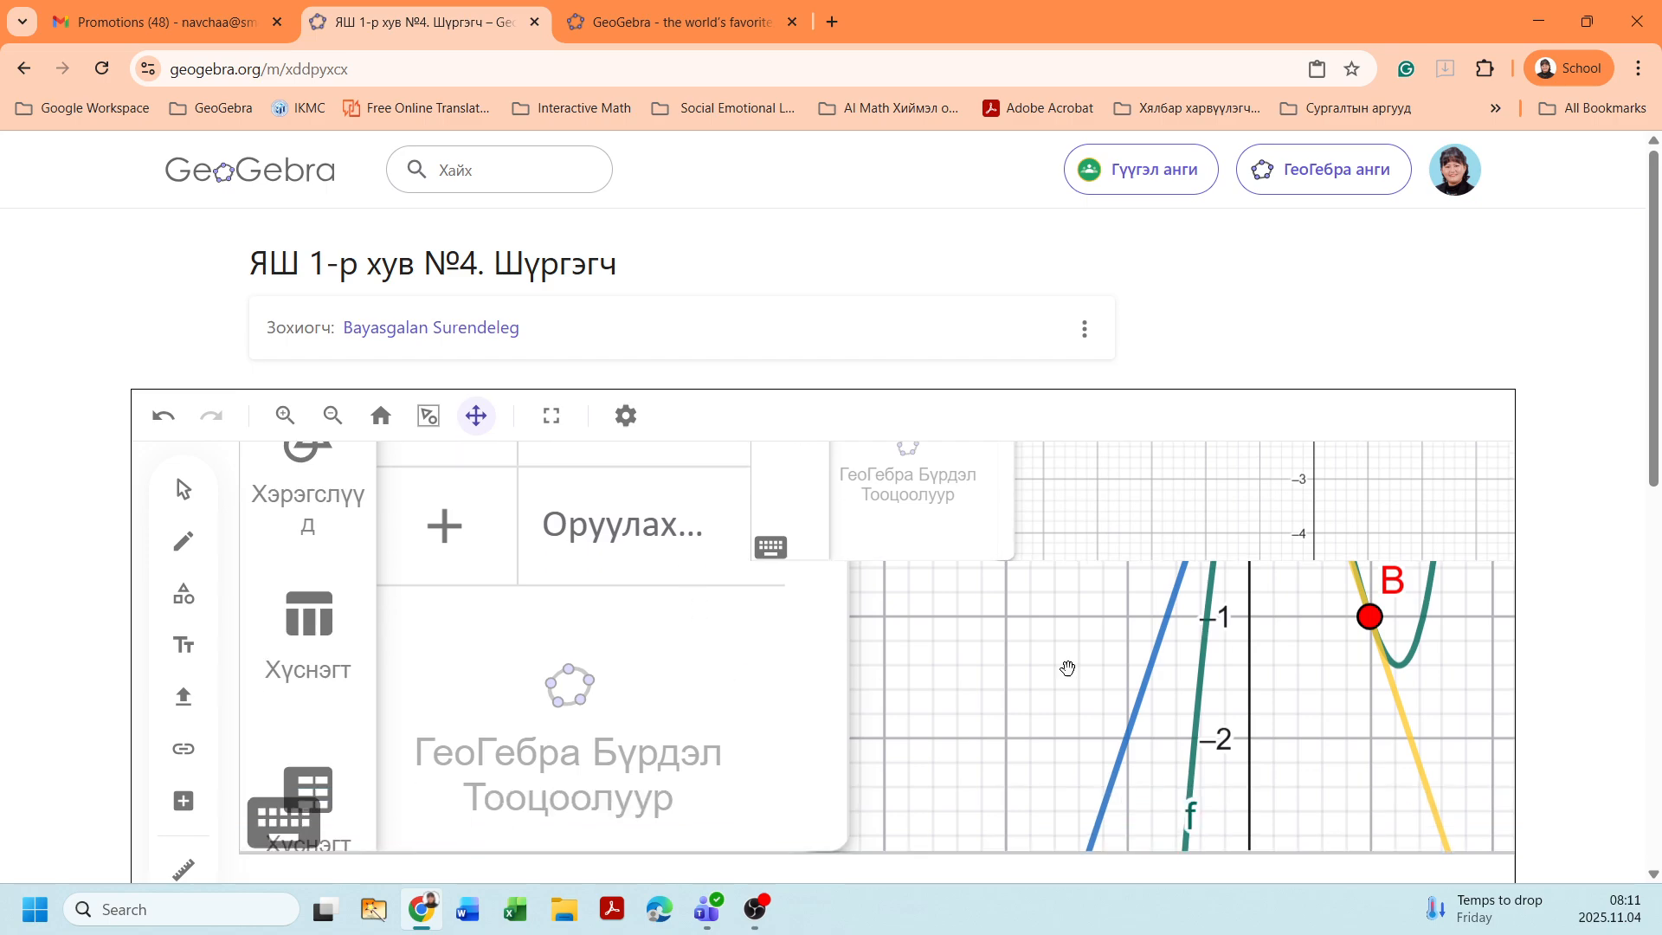
pyautogui.moveTo(1654, 463); pyautogui.dragTo(1654, 522)
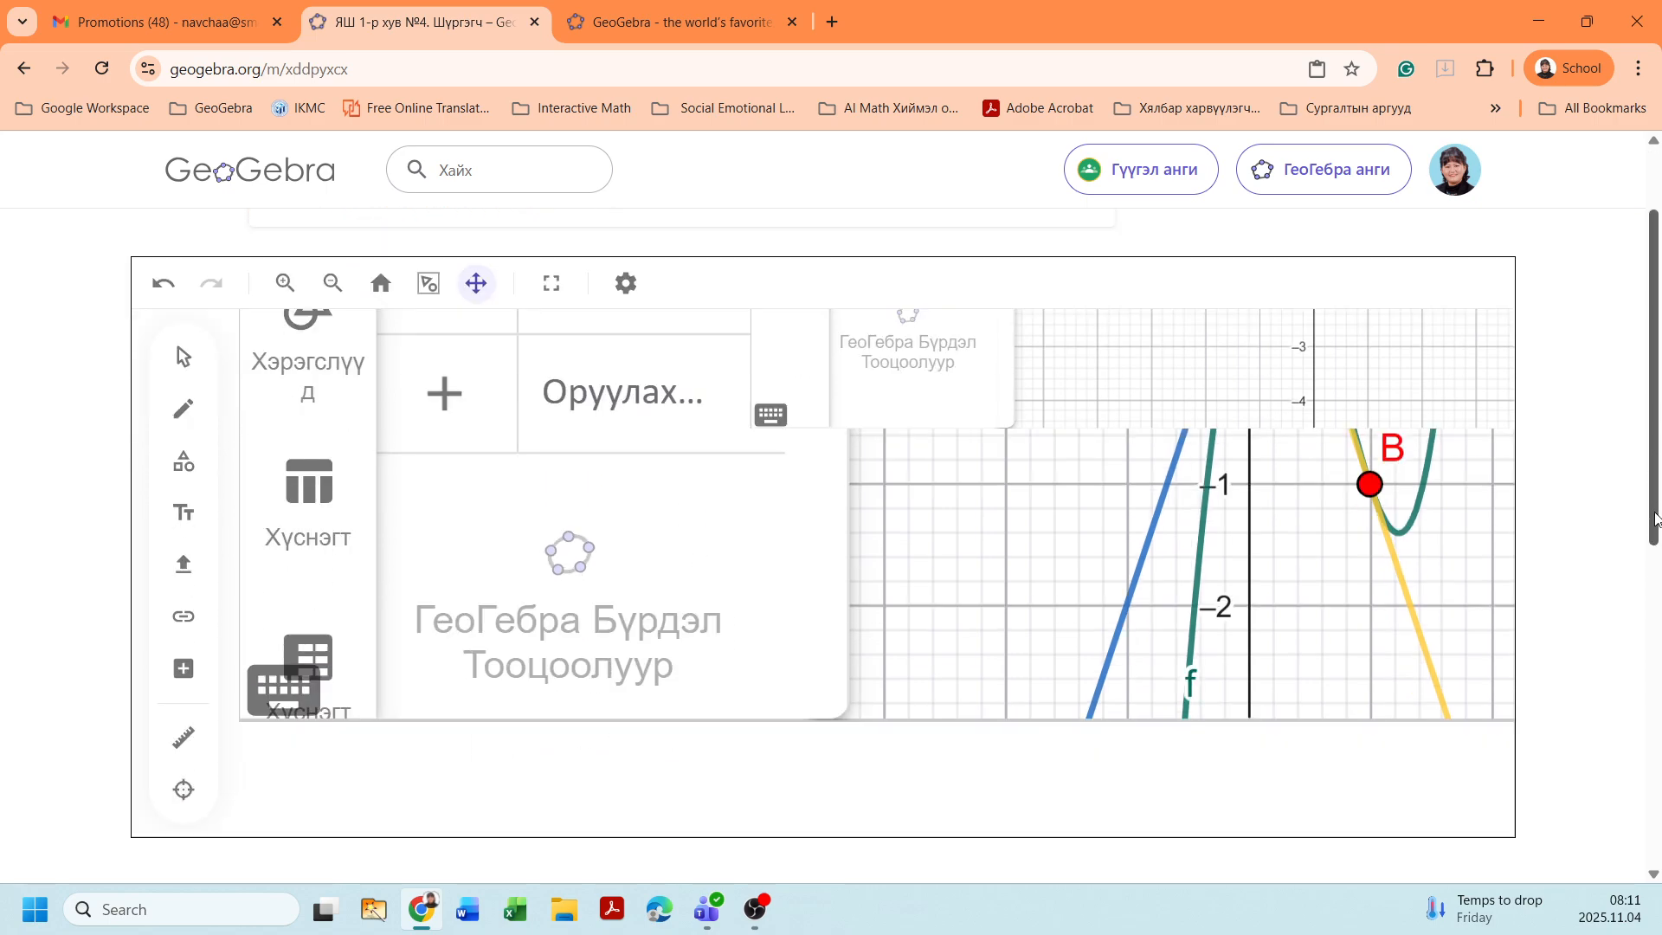
pyautogui.click(967, 406)
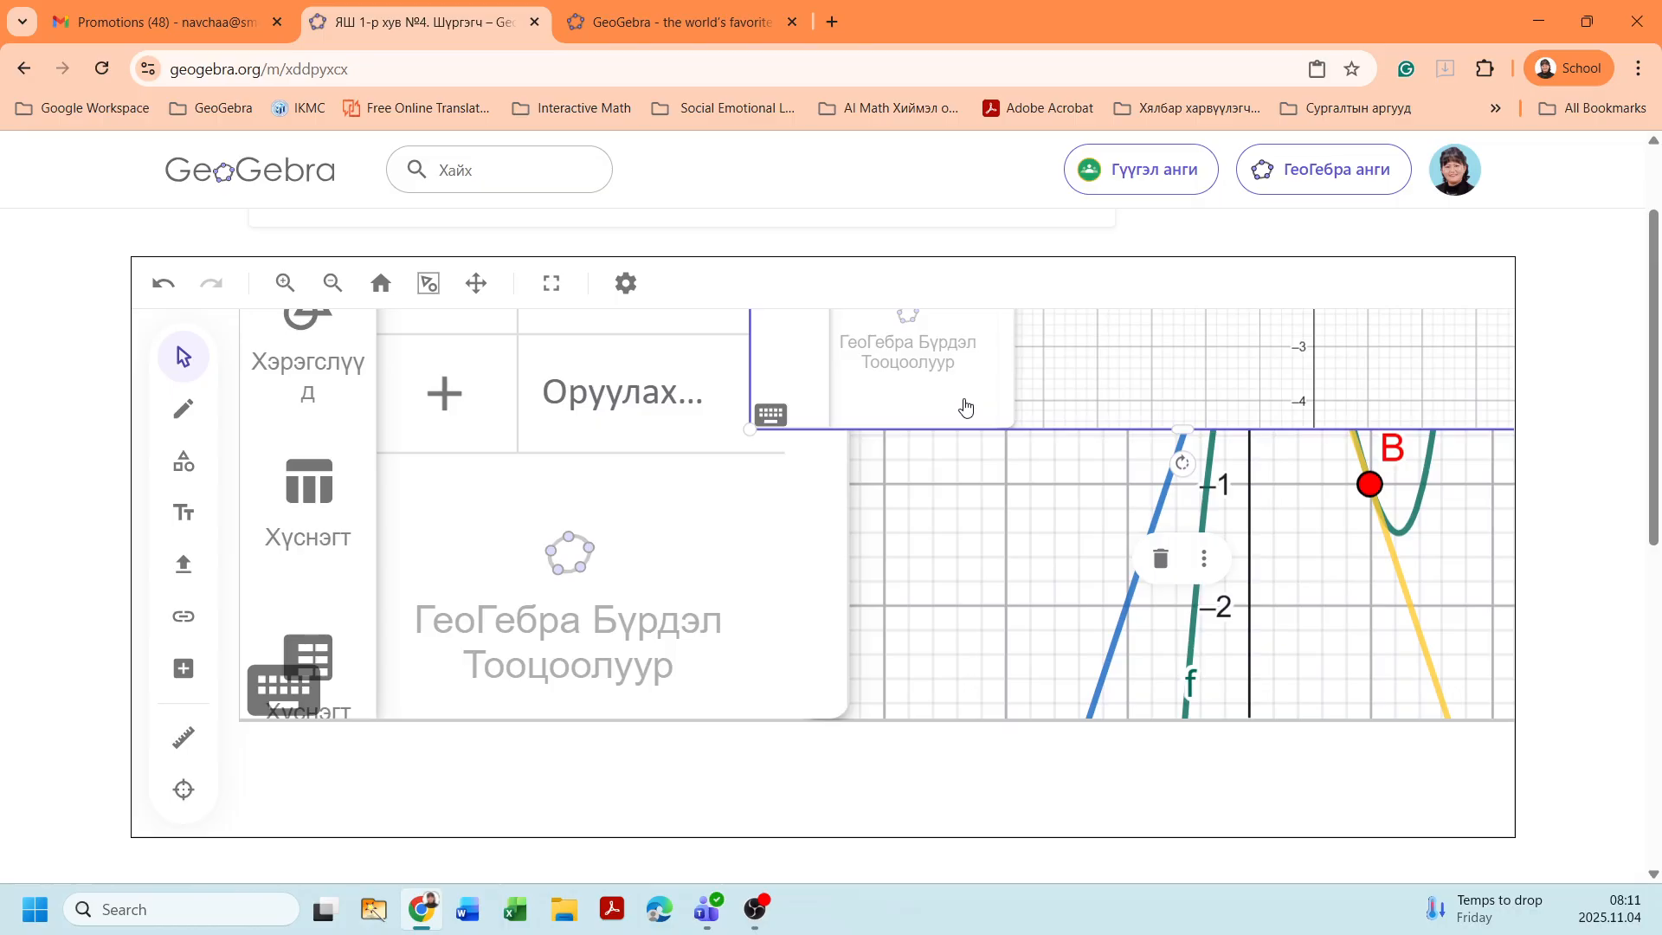
pyautogui.press('Delete')
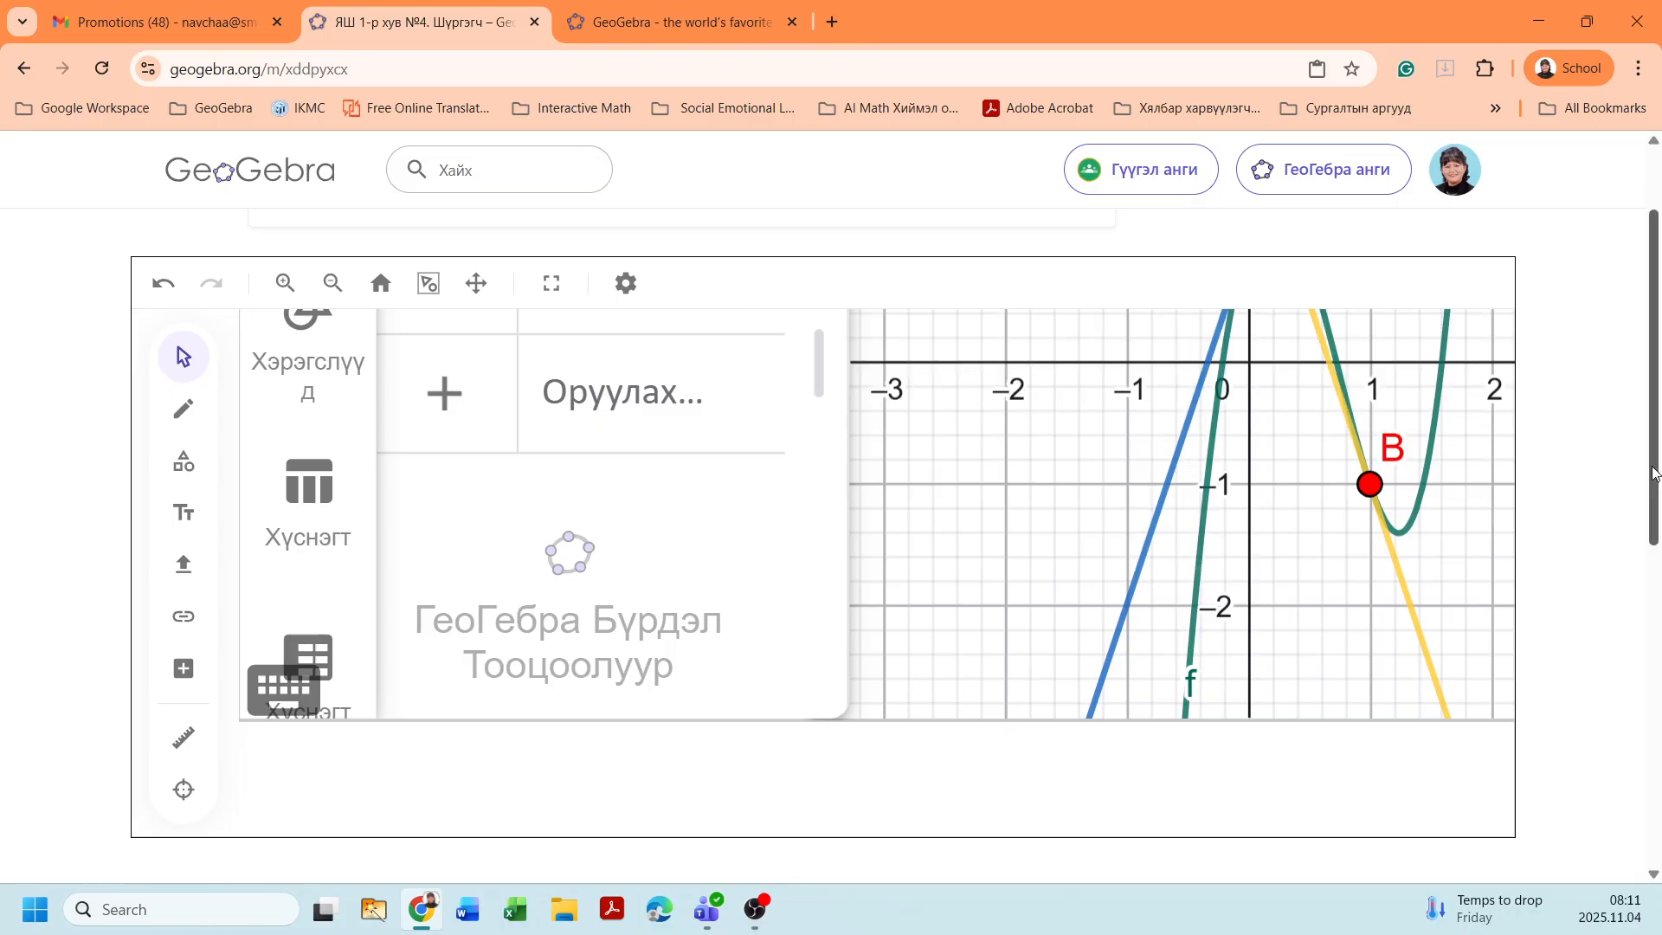
pyautogui.moveTo(1654, 470); pyautogui.dragTo(1654, 363)
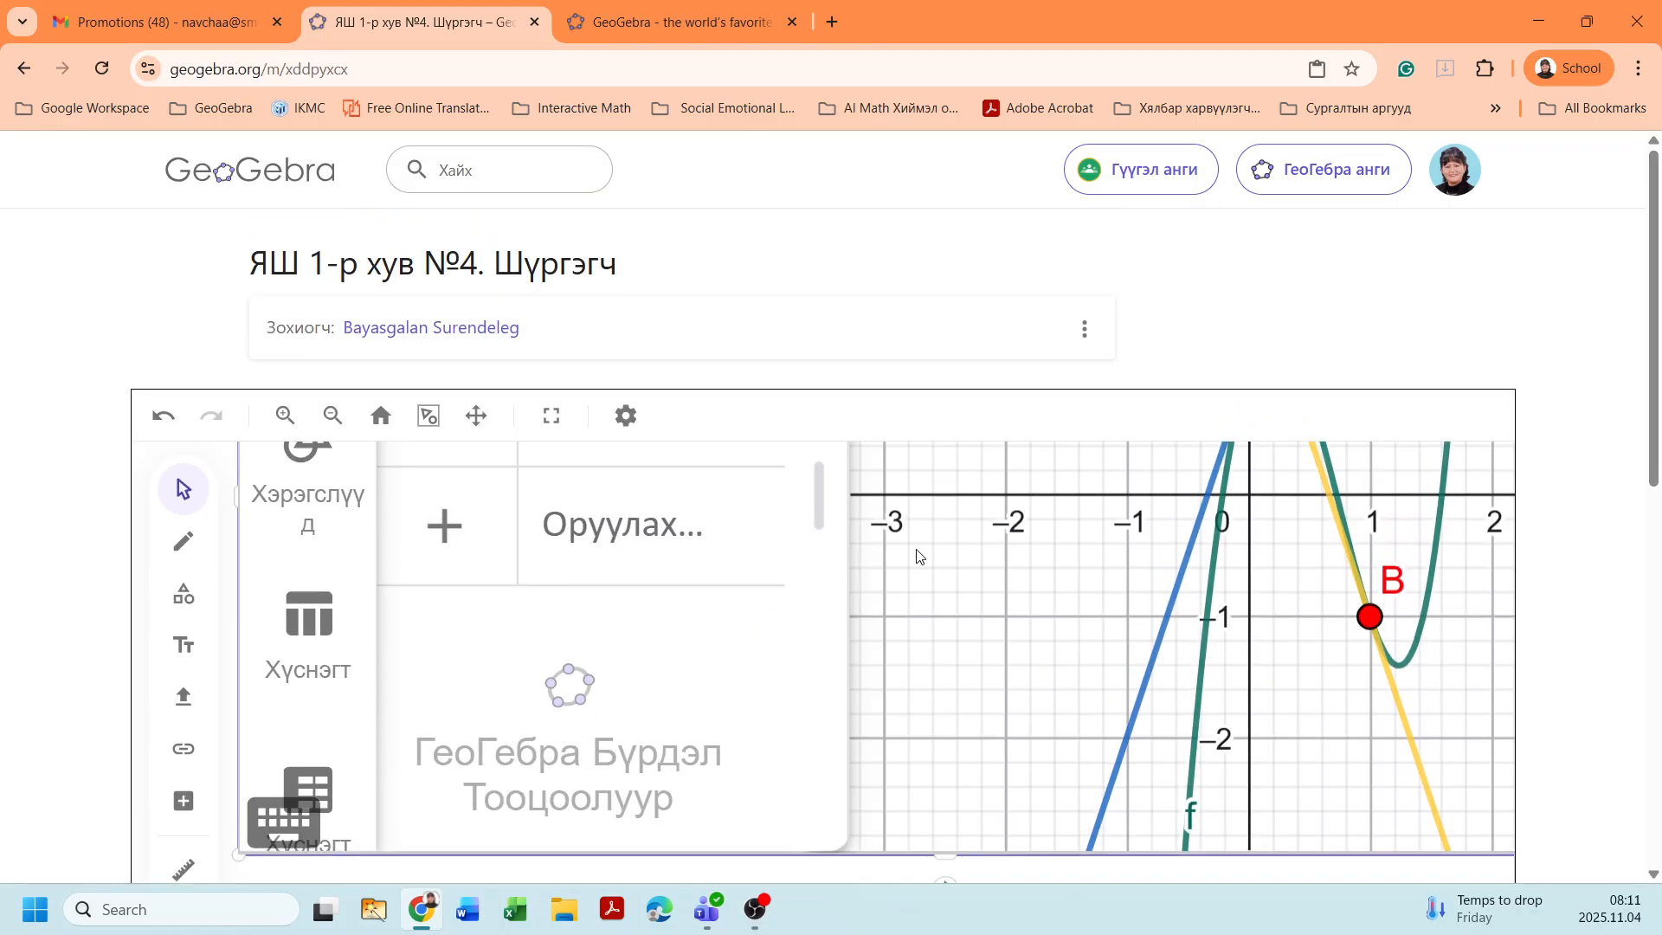
pyautogui.moveTo(912, 695); pyautogui.dragTo(916, 772)
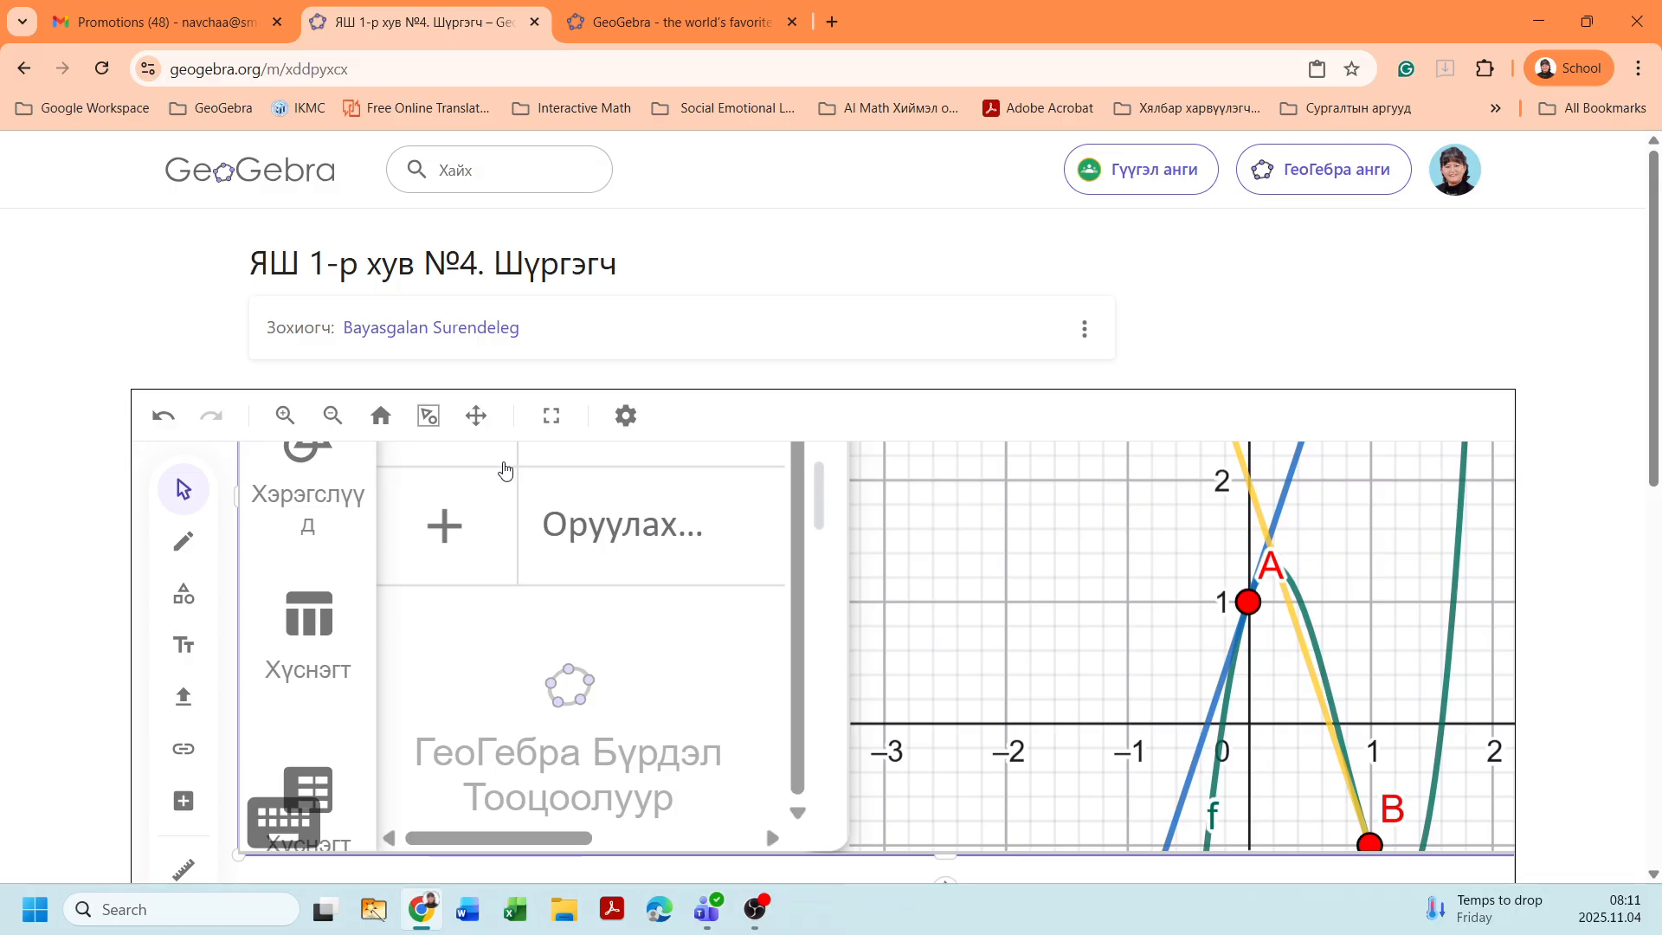
# Widen the Algebra view of the embedded calculator below the systems of equations until the whole f(x) expression fits on its line
pyautogui.click(382, 416)
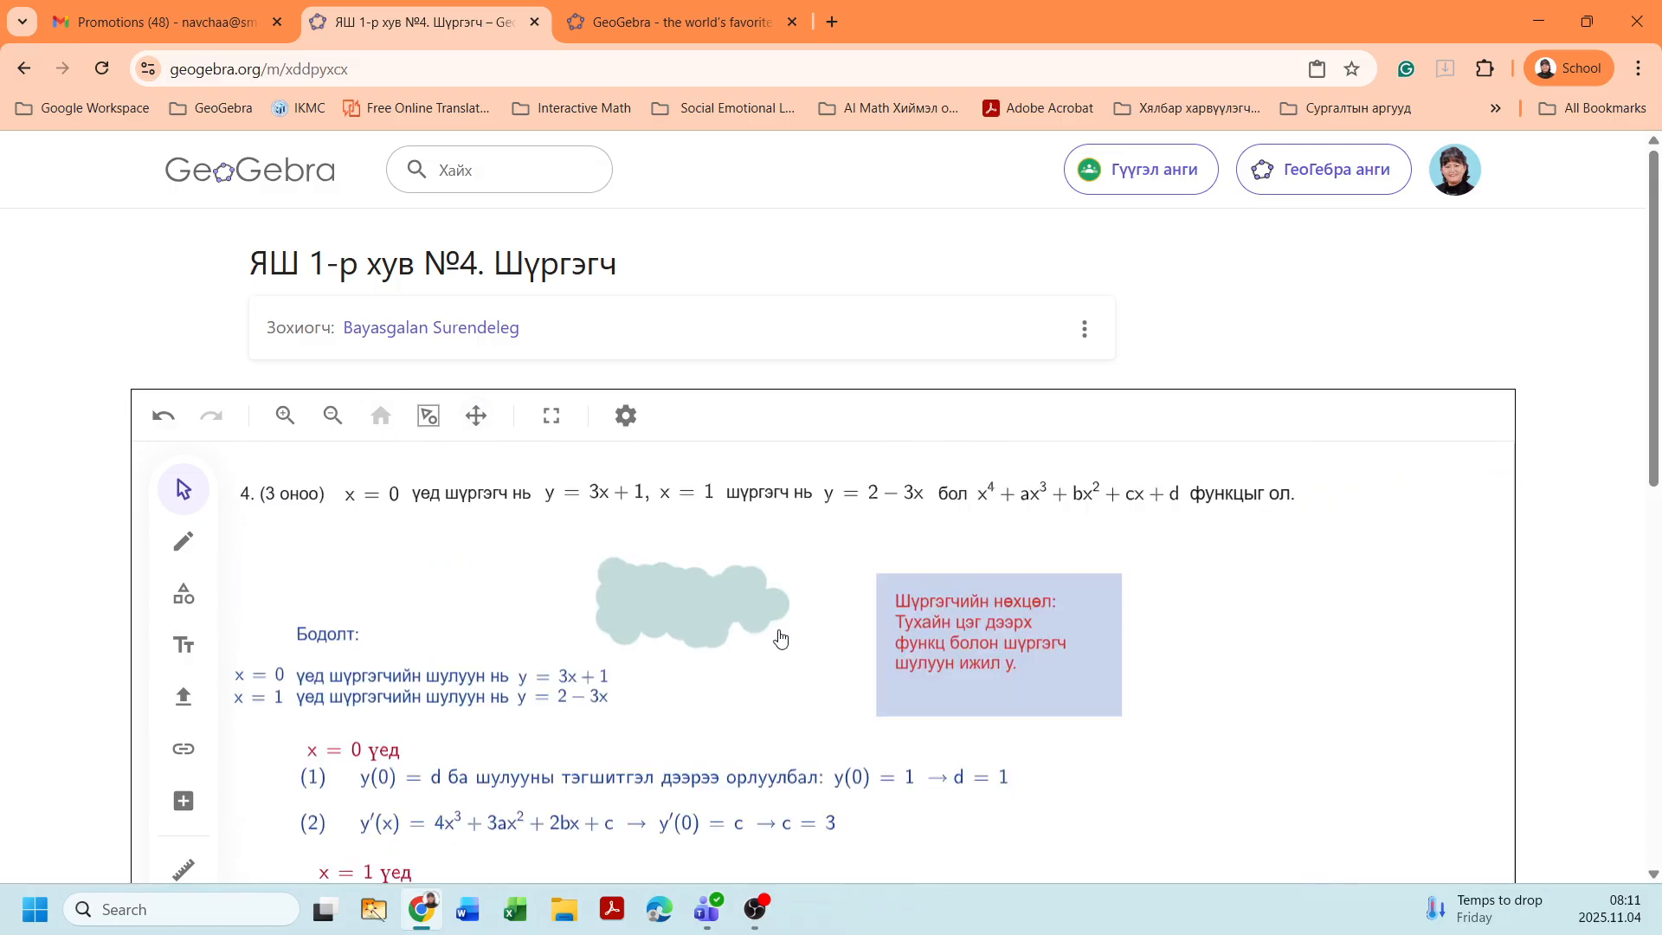
pyautogui.moveTo(1649, 452); pyautogui.dragTo(1641, 643)
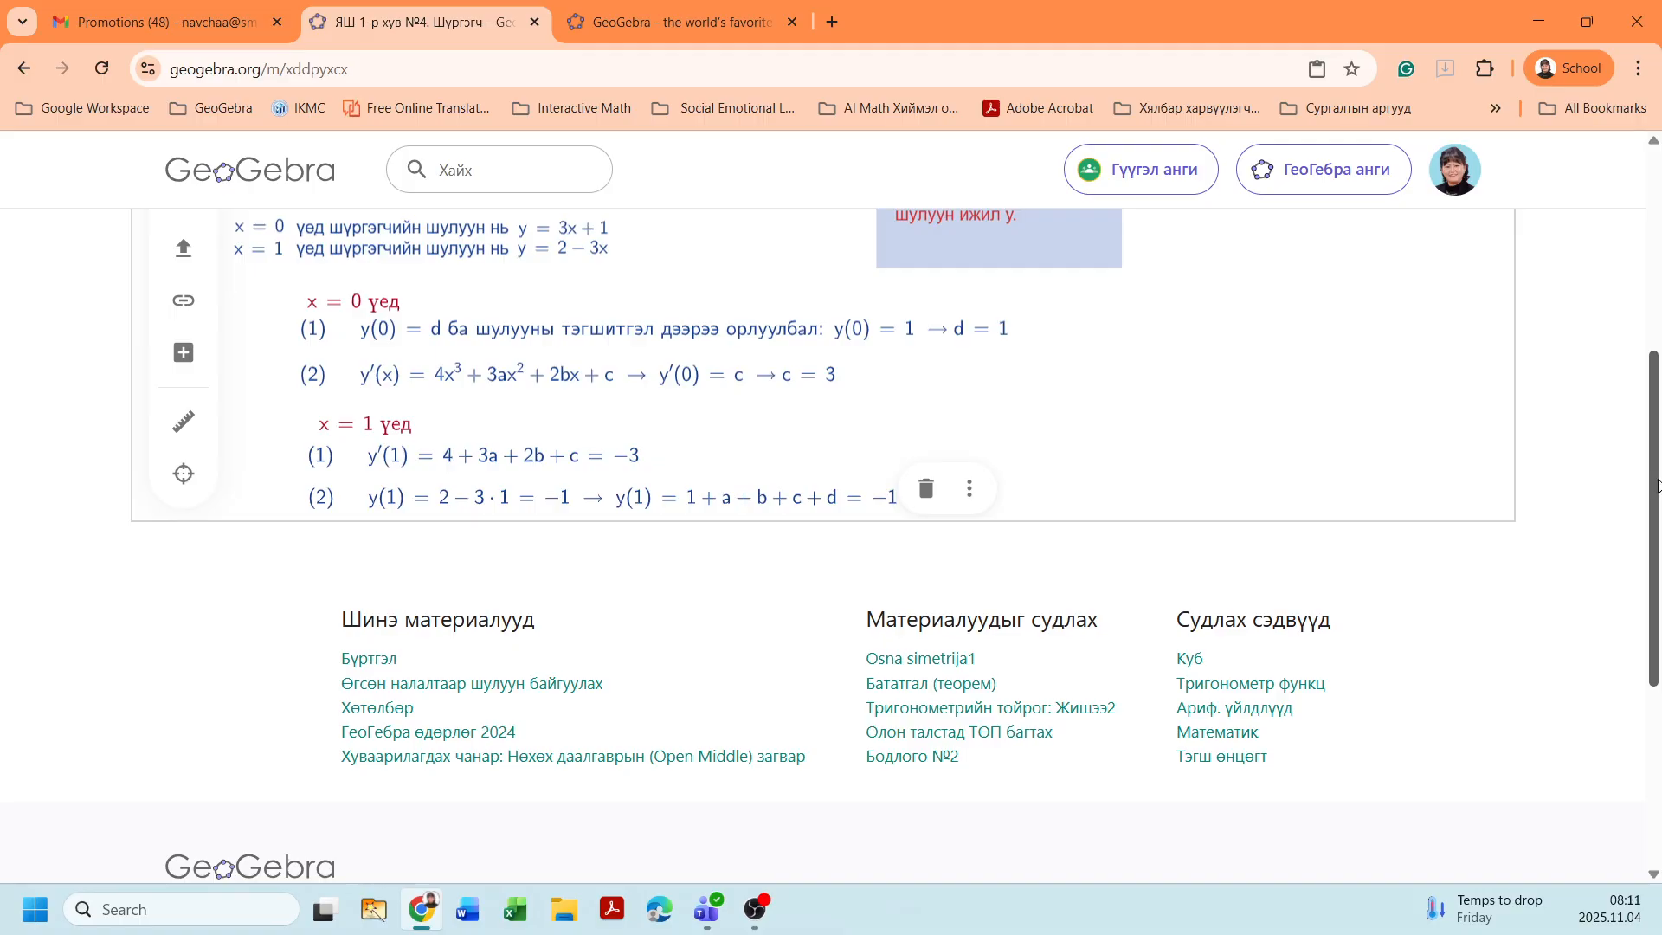
pyautogui.moveTo(1656, 486); pyautogui.dragTo(1654, 353)
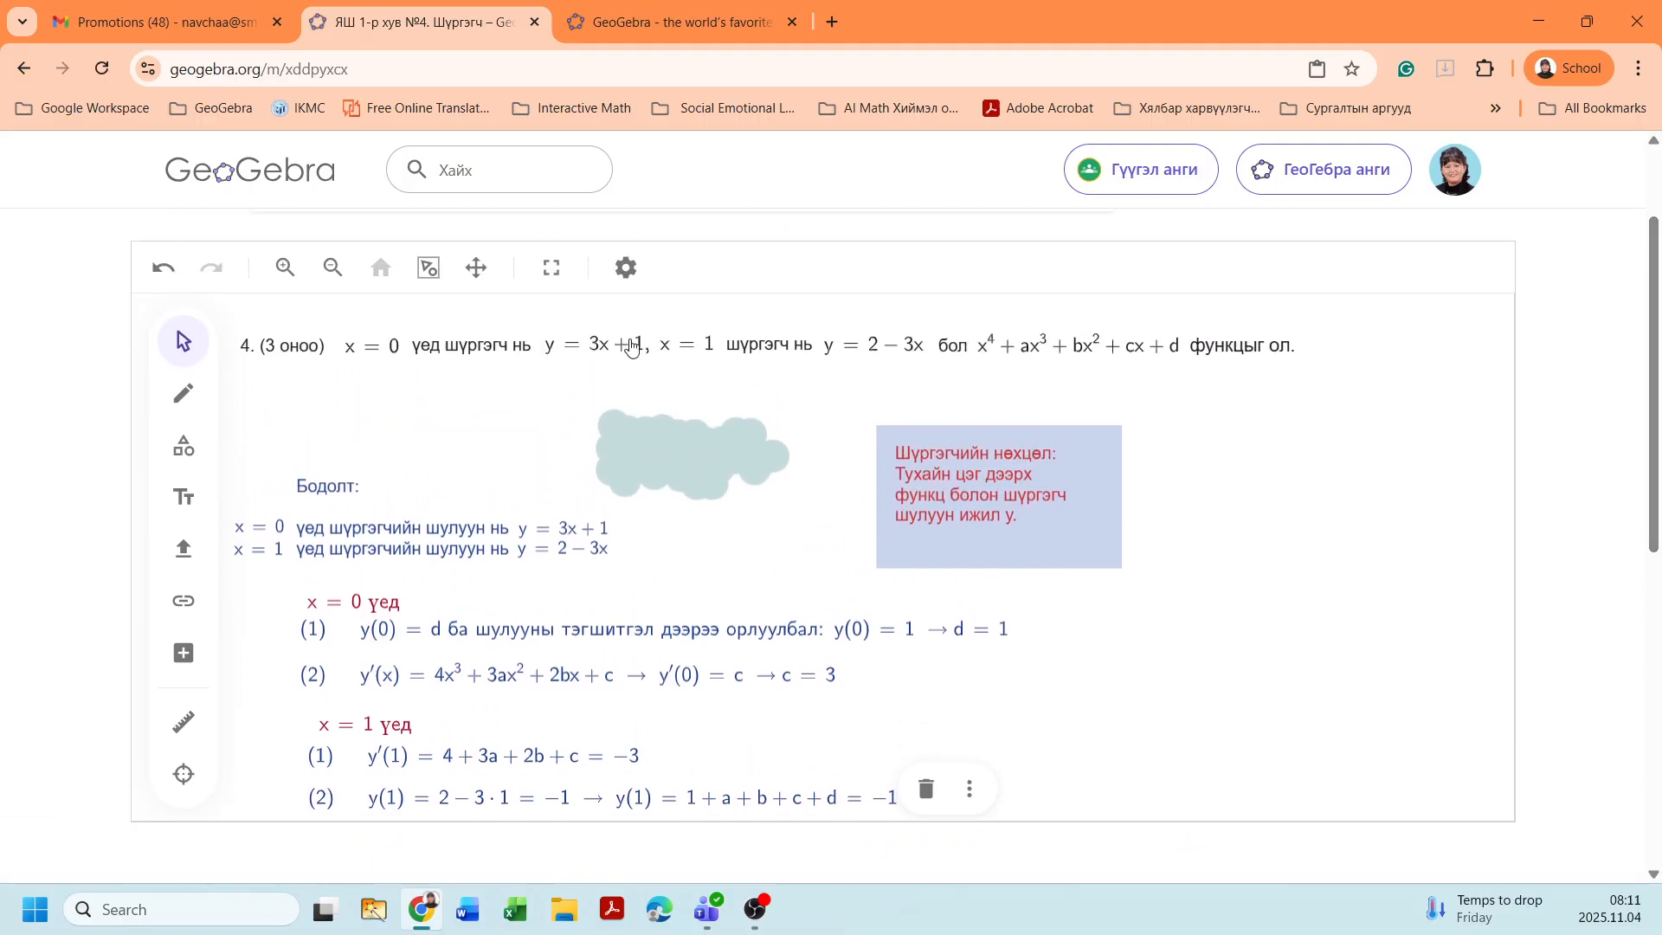
pyautogui.click(477, 268)
pyautogui.moveTo(505, 486); pyautogui.dragTo(518, 356)
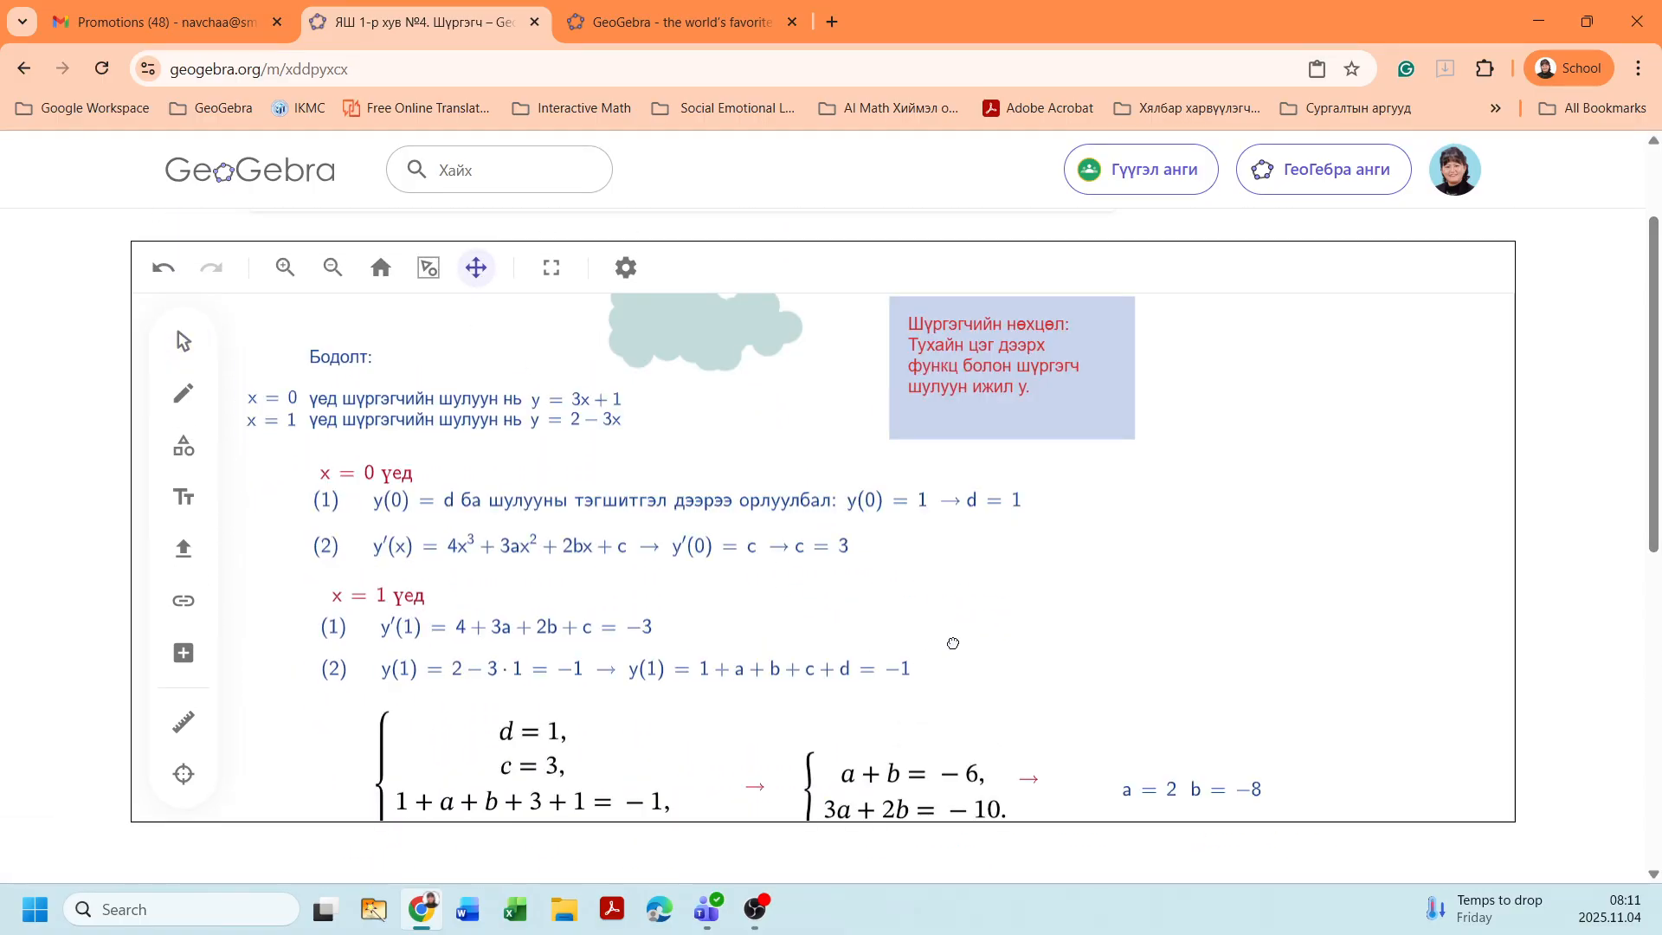
pyautogui.moveTo(953, 644); pyautogui.dragTo(958, 576)
pyautogui.moveTo(954, 453); pyautogui.dragTo(952, 316)
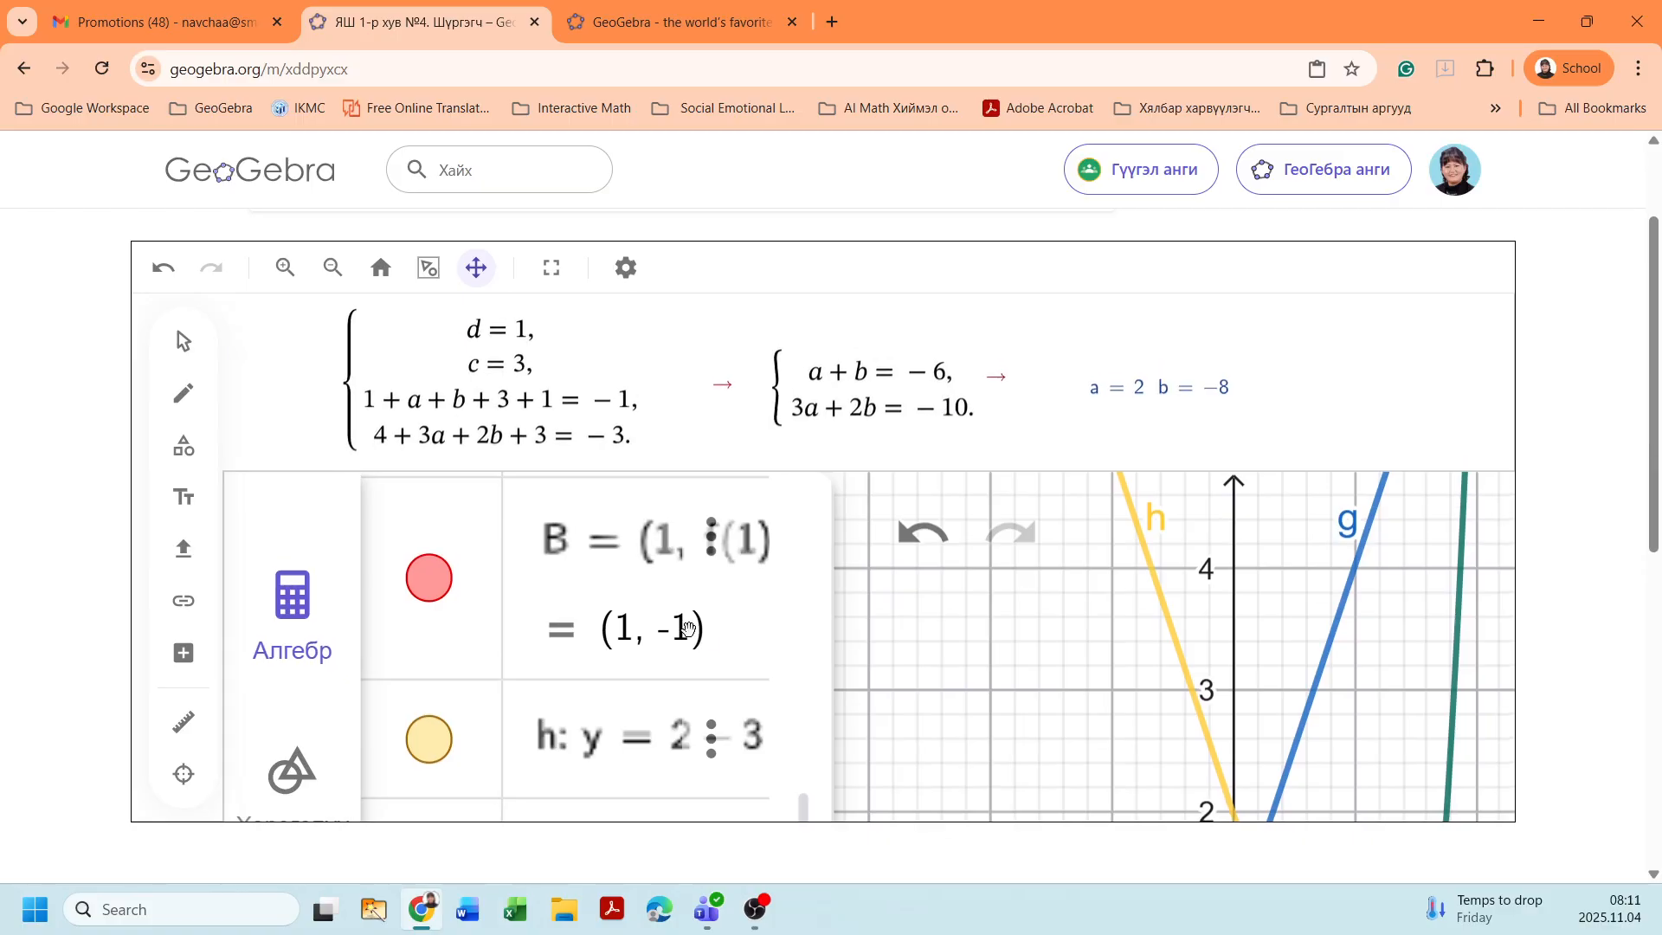
pyautogui.click(686, 636)
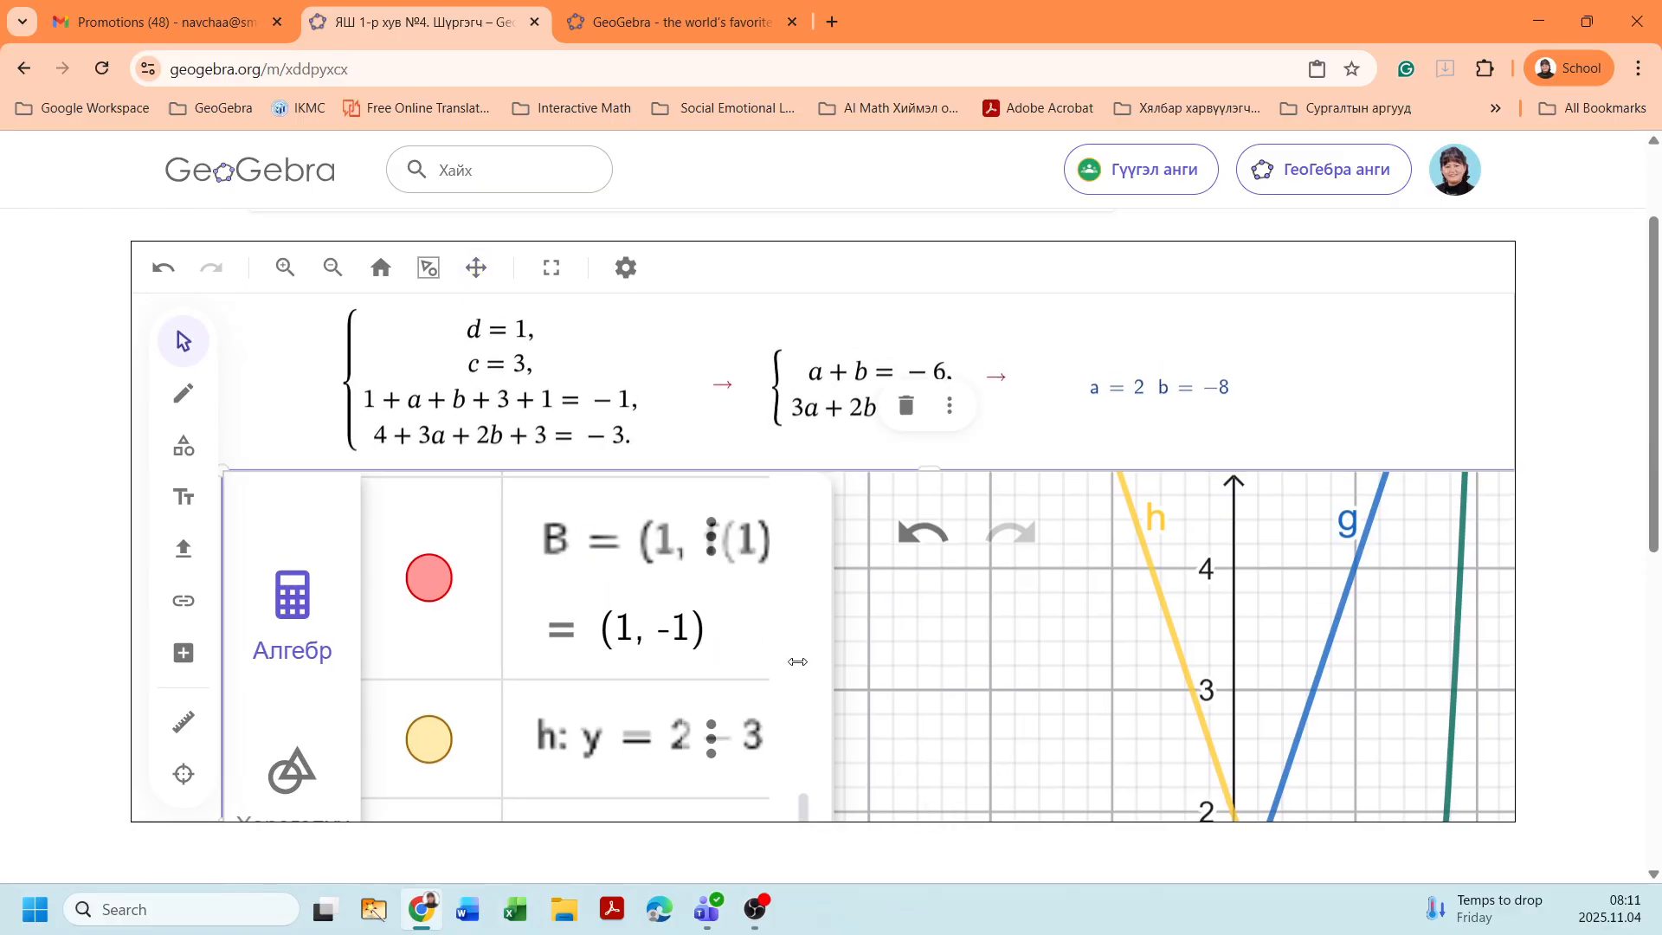
pyautogui.moveTo(798, 806); pyautogui.dragTo(1184, 770)
pyautogui.scroll(3, 1085, 549)
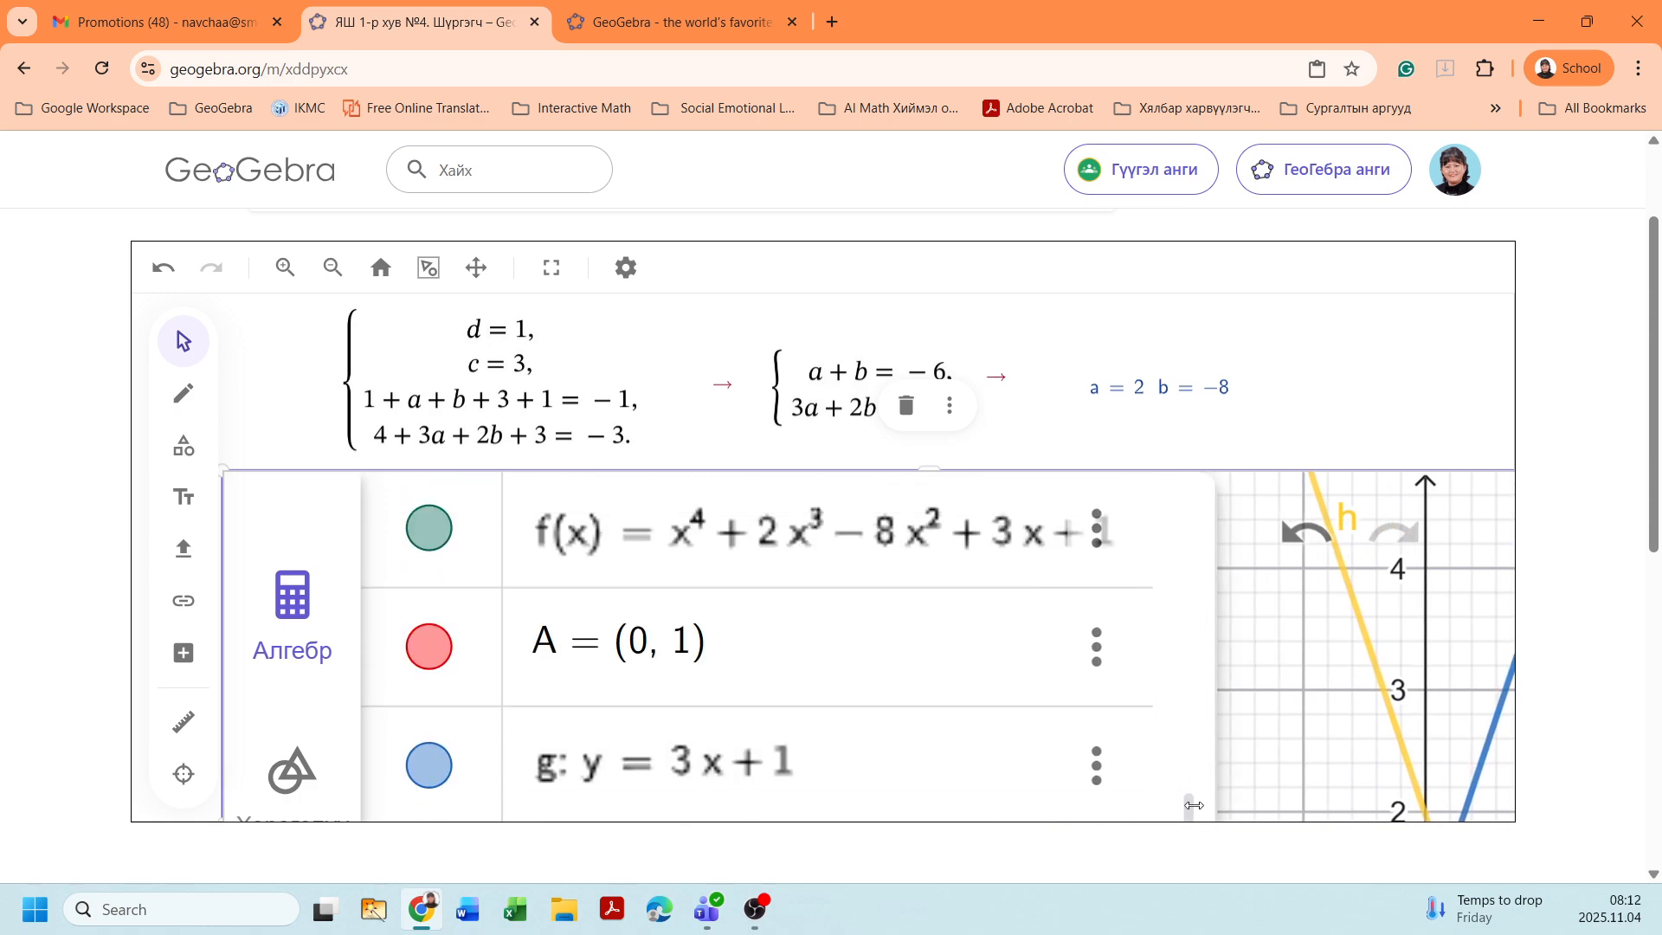
pyautogui.moveTo(1194, 805); pyautogui.dragTo(1244, 800)
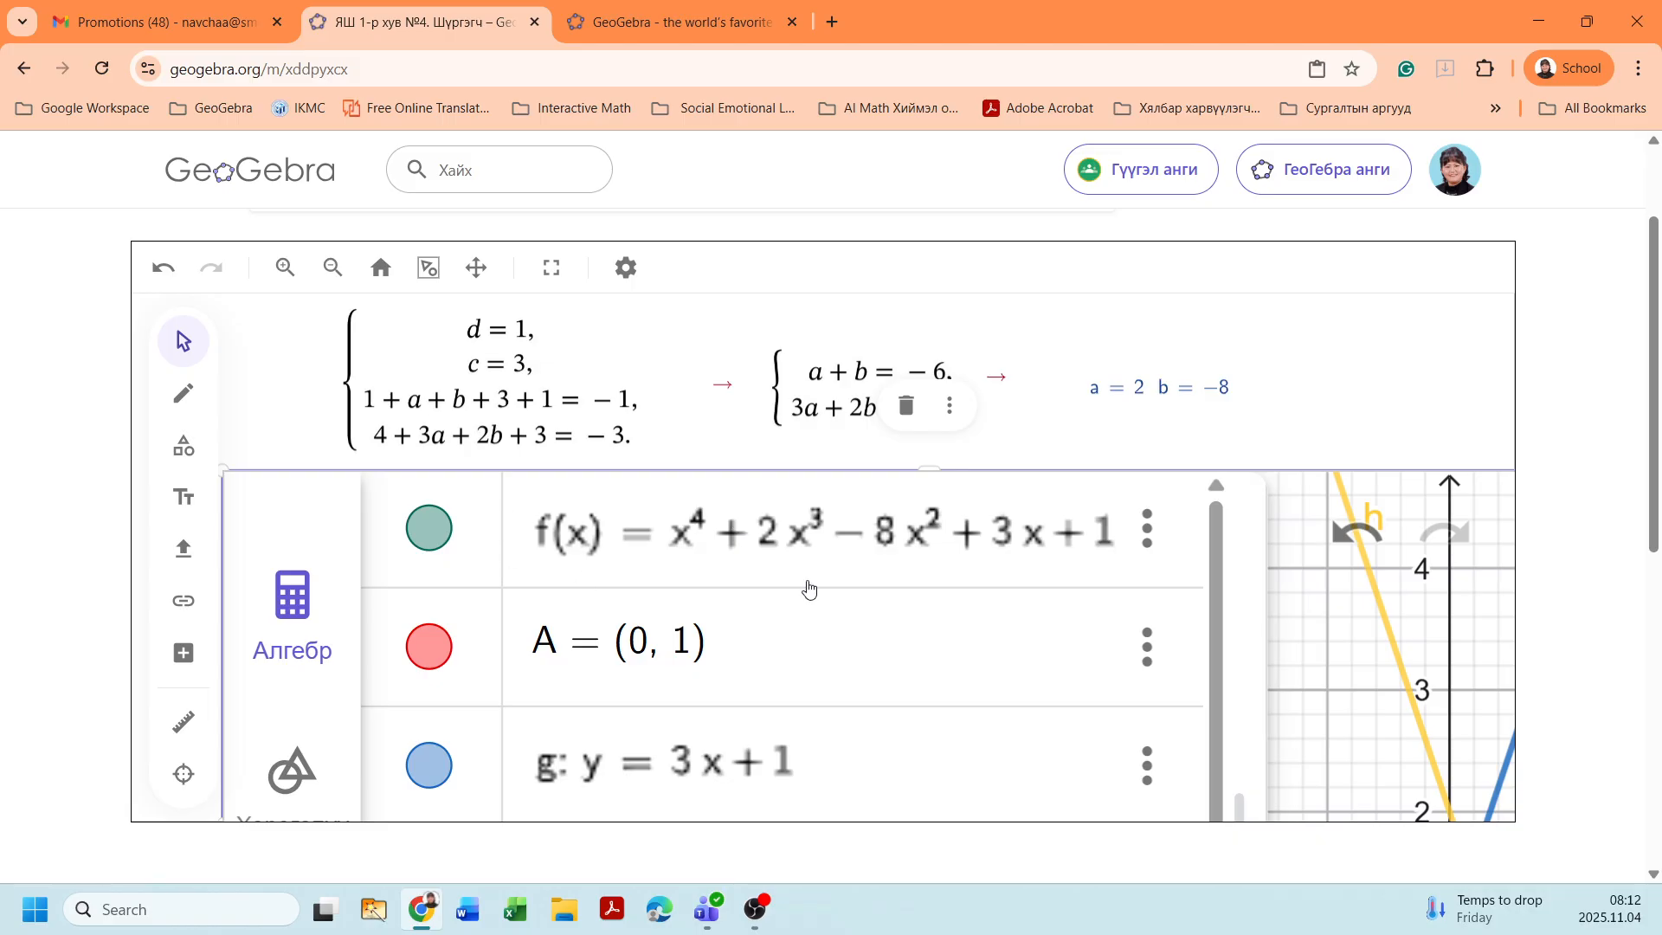
pyautogui.click(1323, 382)
pyautogui.click(1346, 730)
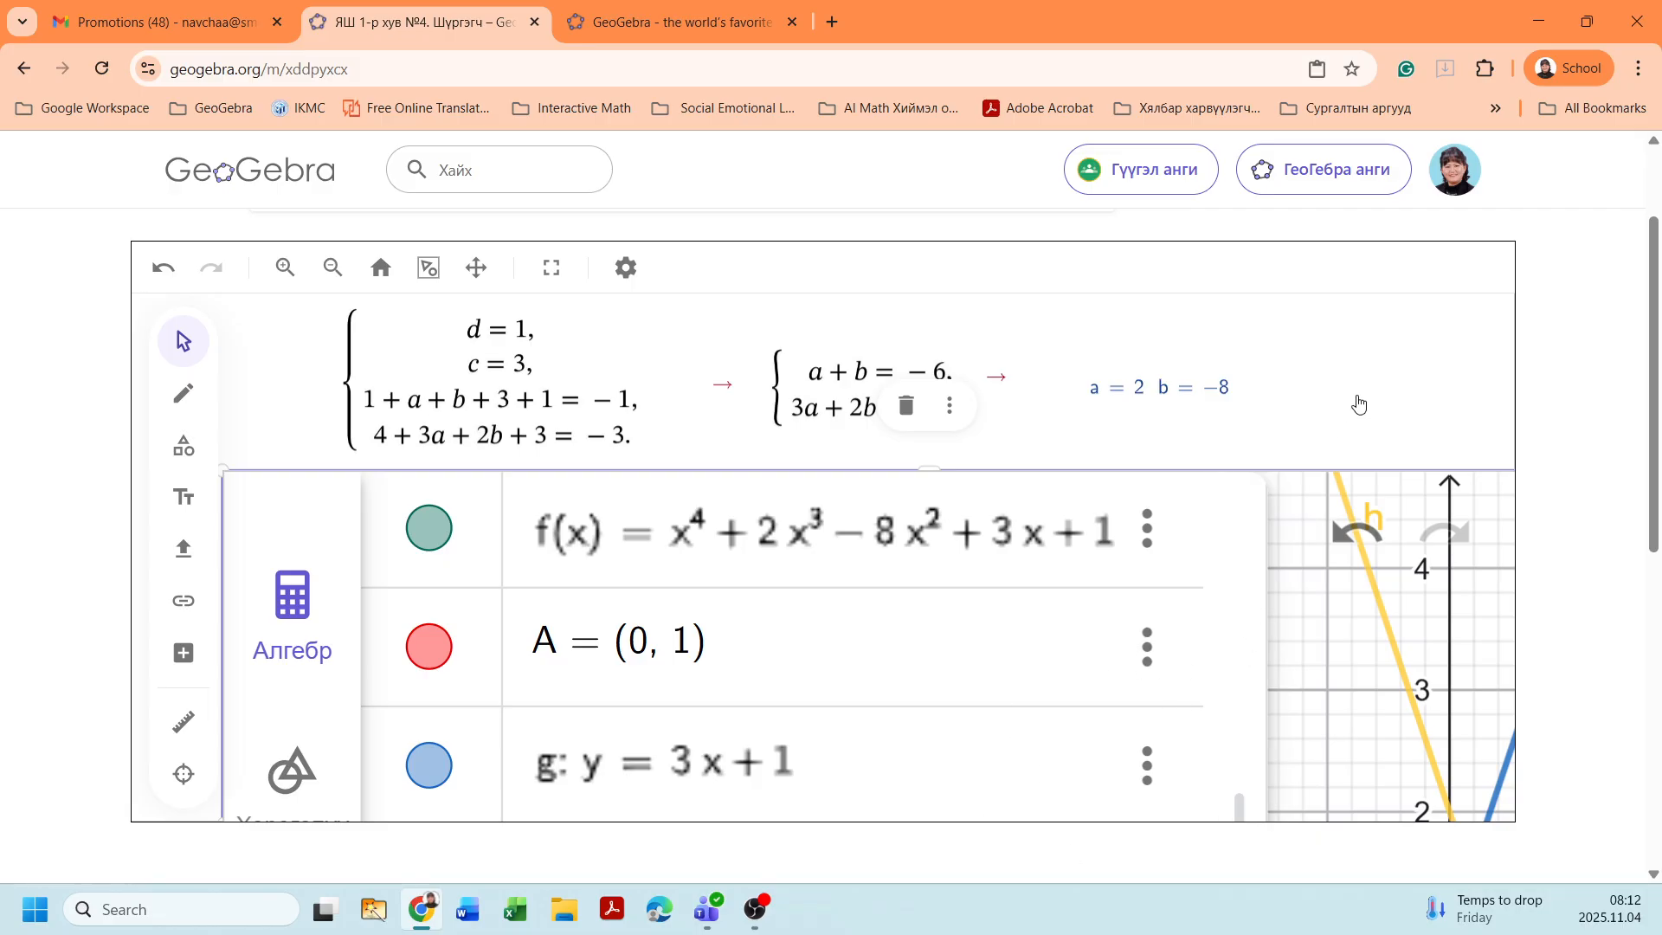
# Open the choice between Текст and Тэгшитгэл for adding new written content to the notes page
pyautogui.scroll(2, 866, 519)
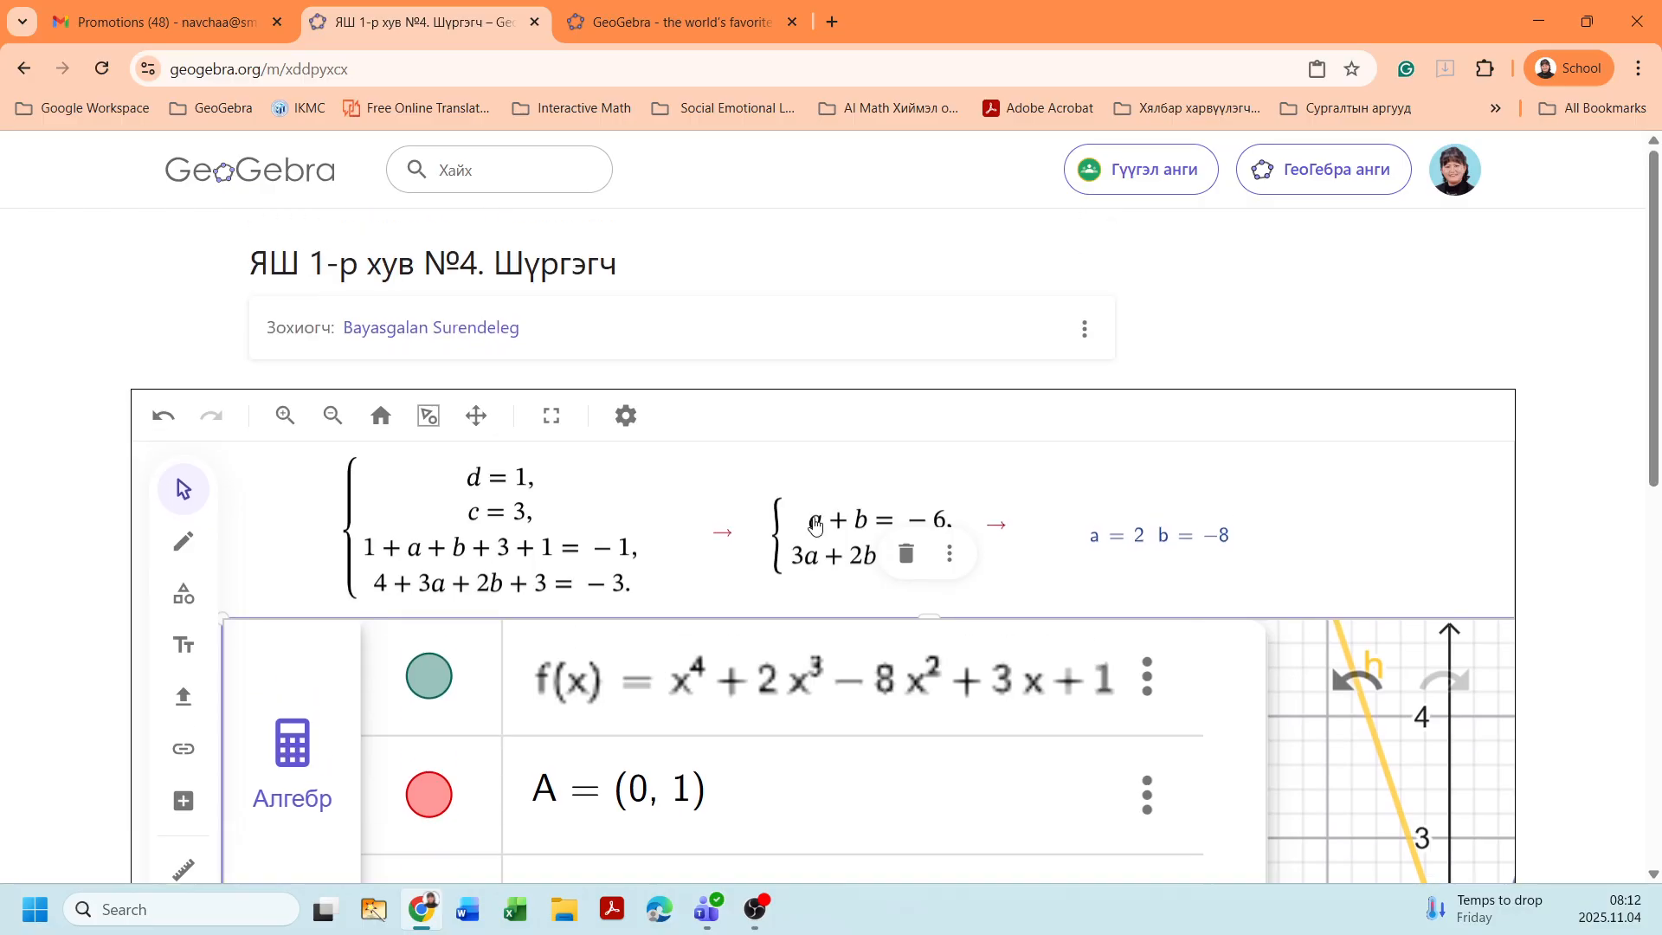
pyautogui.click(554, 560)
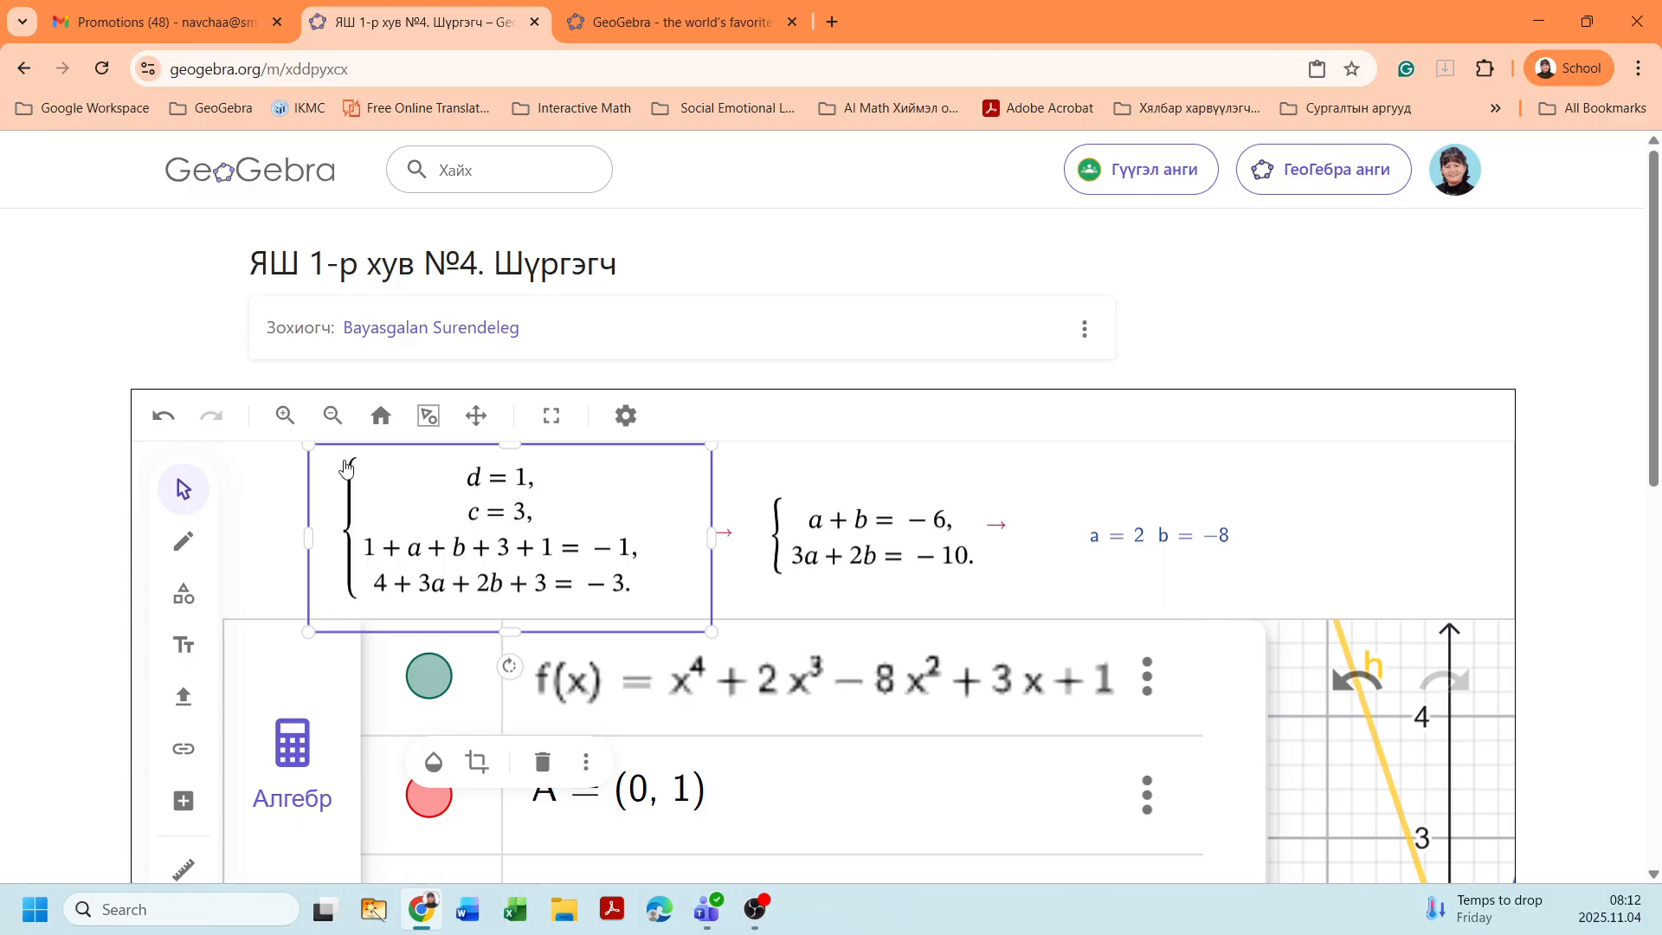
pyautogui.click(191, 658)
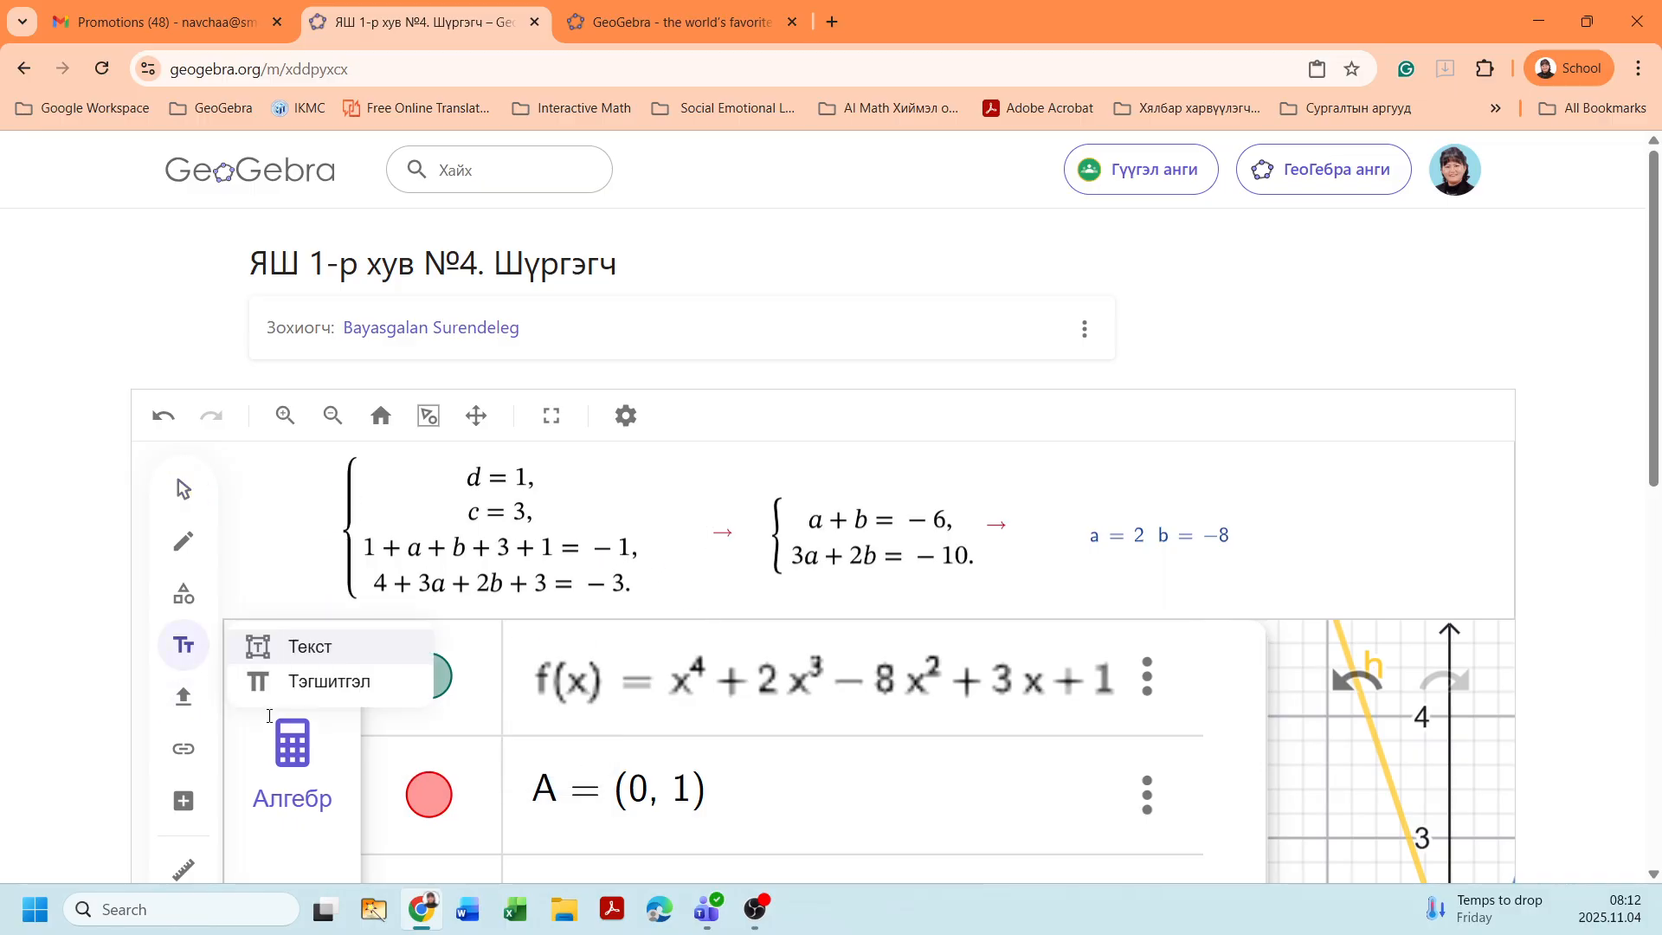